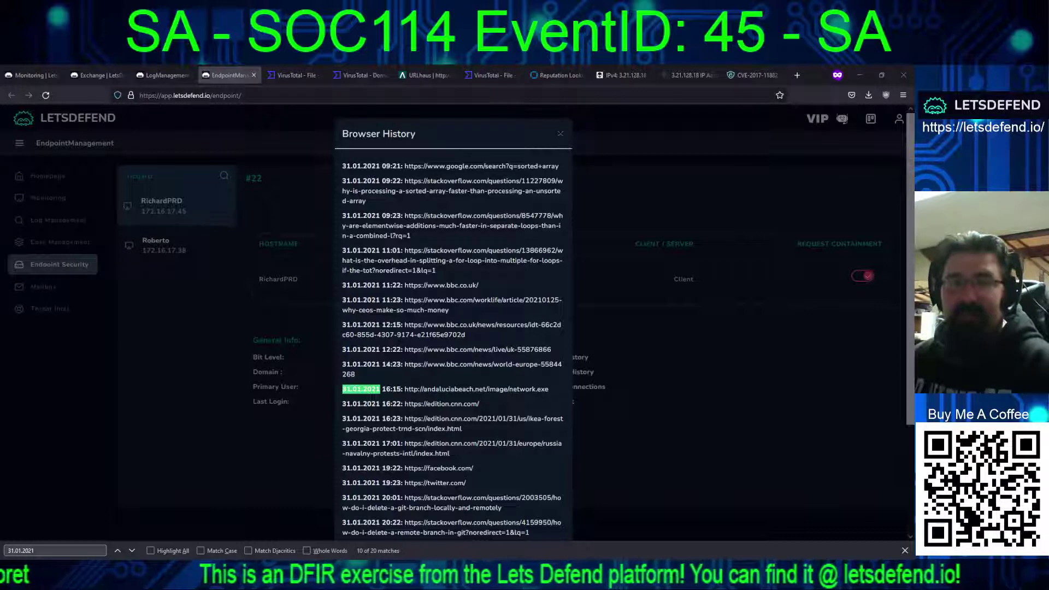
Step: Highlight the 16:15 network.exe entry in the endpoint's browser history, step through the remaining 31.01.2021 matches and close the history
{"action": "left_click_drag", "start_coordinate": [416, 134], "coordinate": [341, 134]}
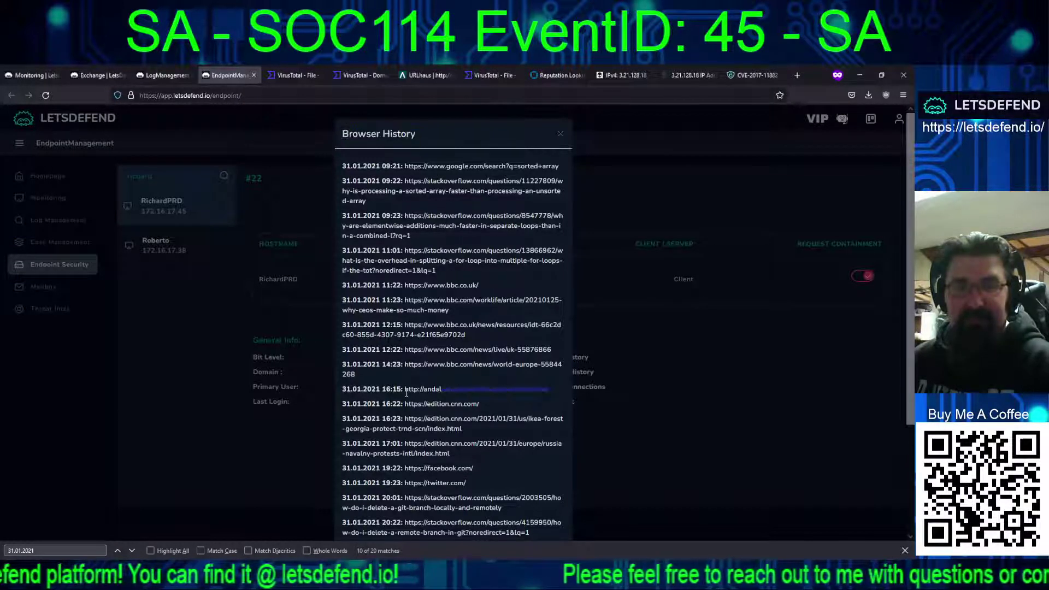
{"action": "left_click_drag", "start_coordinate": [548, 389], "coordinate": [339, 393]}
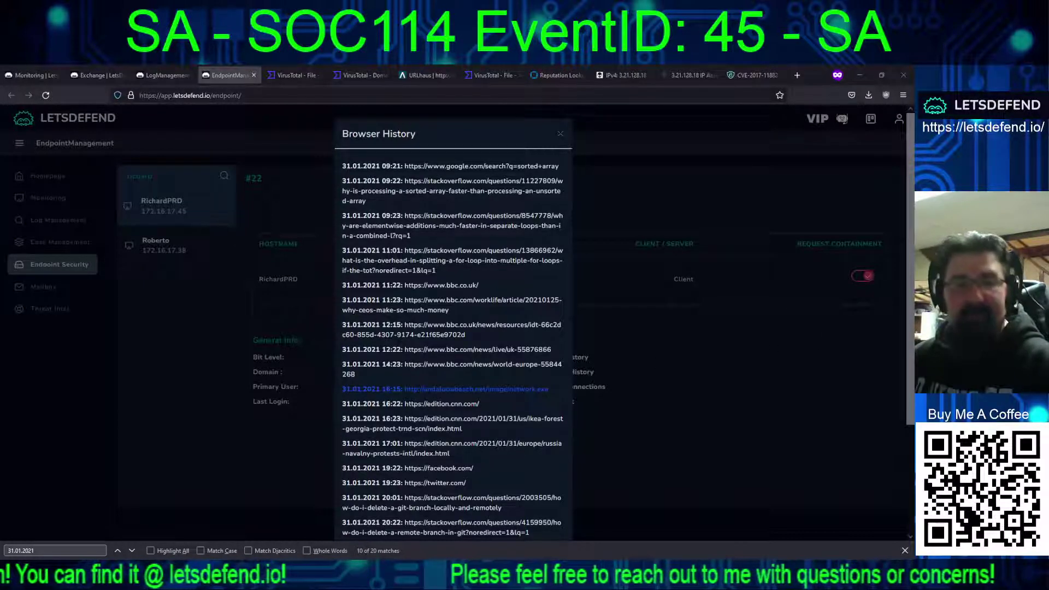
{"action": "left_click", "coordinate": [130, 548]}
{"action": "left_click", "coordinate": [134, 548]}
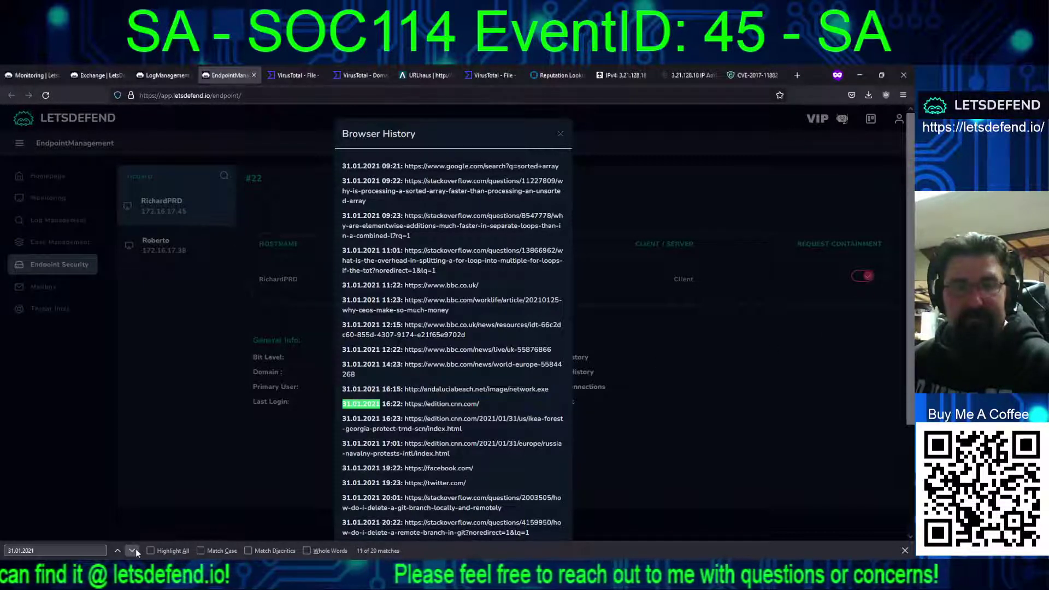
{"action": "left_click", "coordinate": [136, 549]}
{"action": "left_click", "coordinate": [136, 549]}
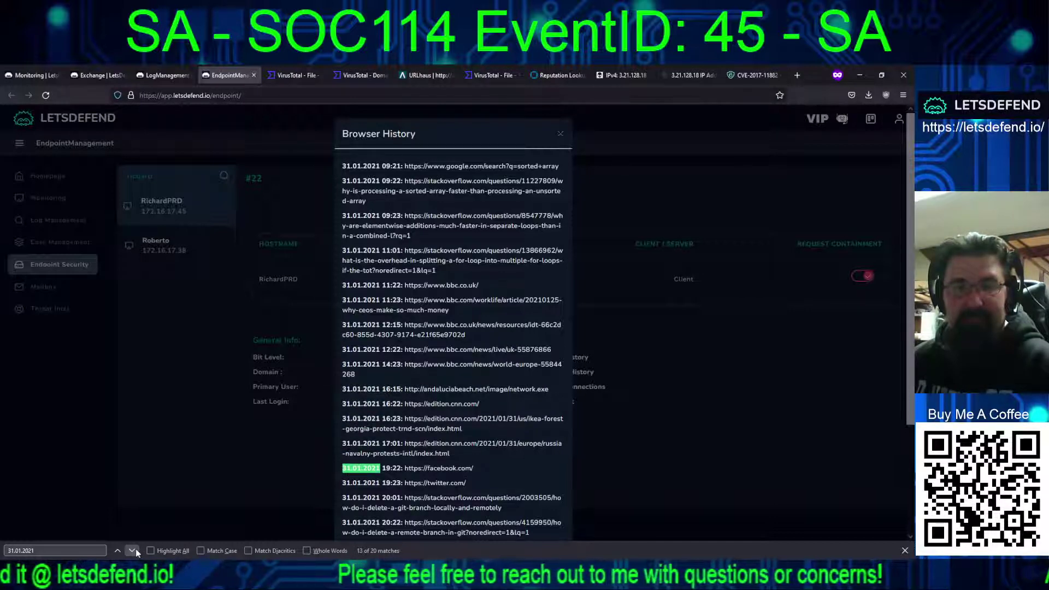
{"action": "left_click", "coordinate": [135, 549]}
{"action": "left_click", "coordinate": [135, 550]}
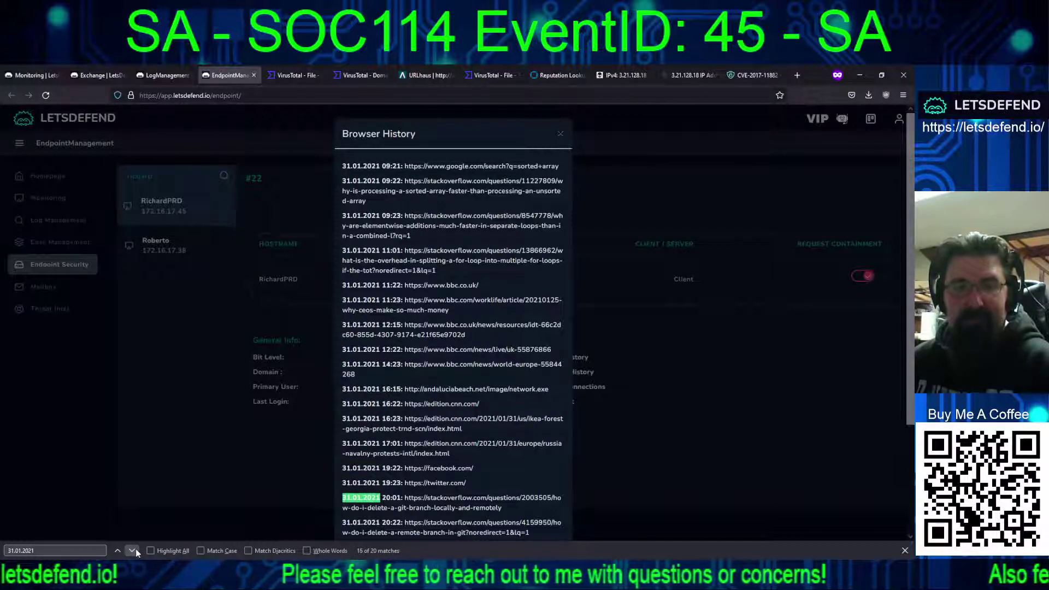
{"action": "left_click", "coordinate": [135, 549]}
{"action": "left_click", "coordinate": [135, 549]}
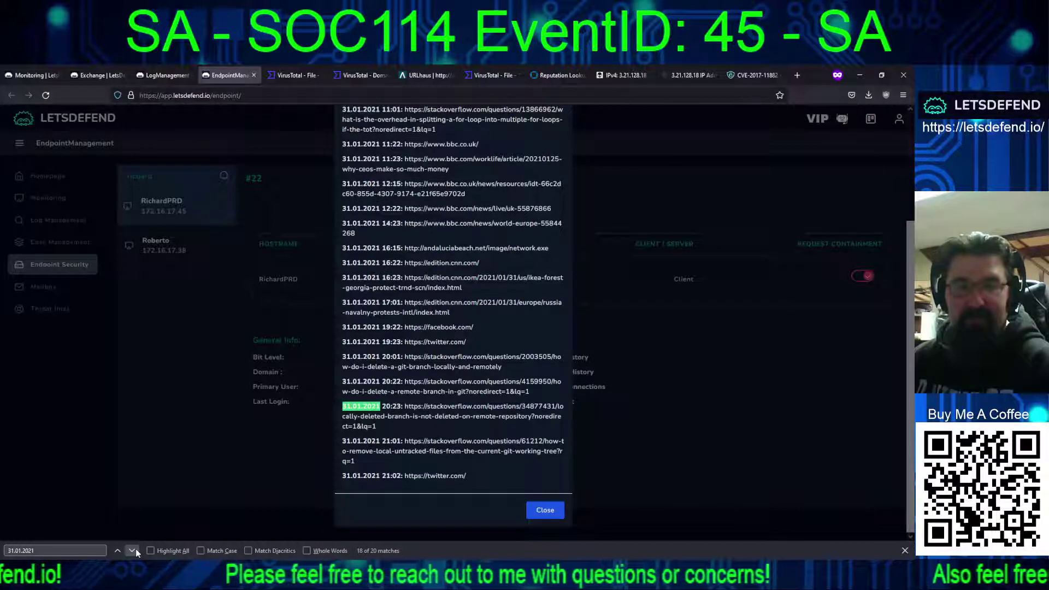
{"action": "left_click", "coordinate": [136, 549]}
{"action": "left_click", "coordinate": [136, 549]}
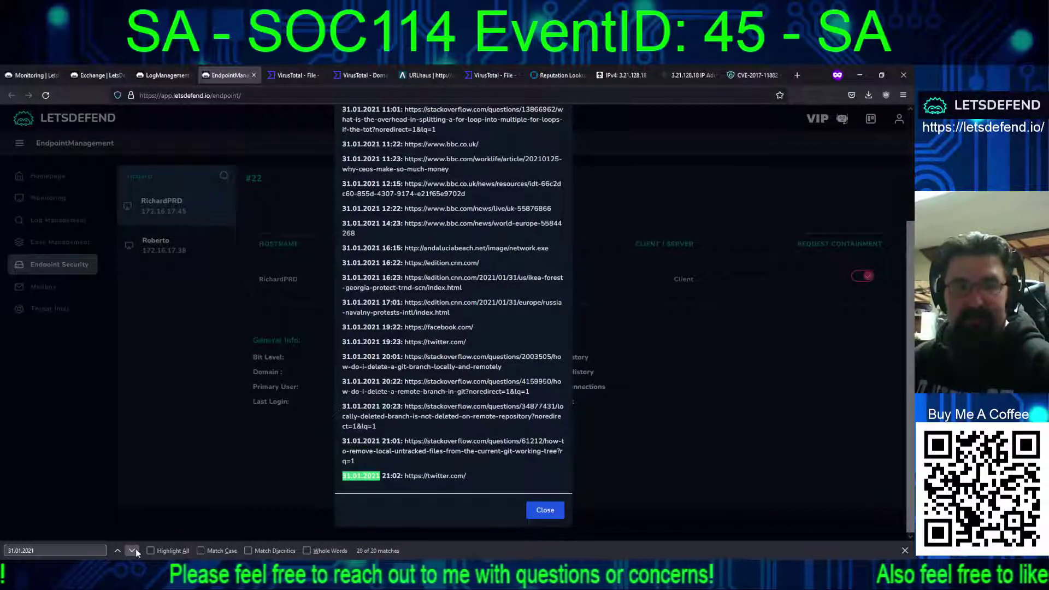
{"action": "left_click", "coordinate": [136, 548]}
{"action": "left_click", "coordinate": [641, 486]}
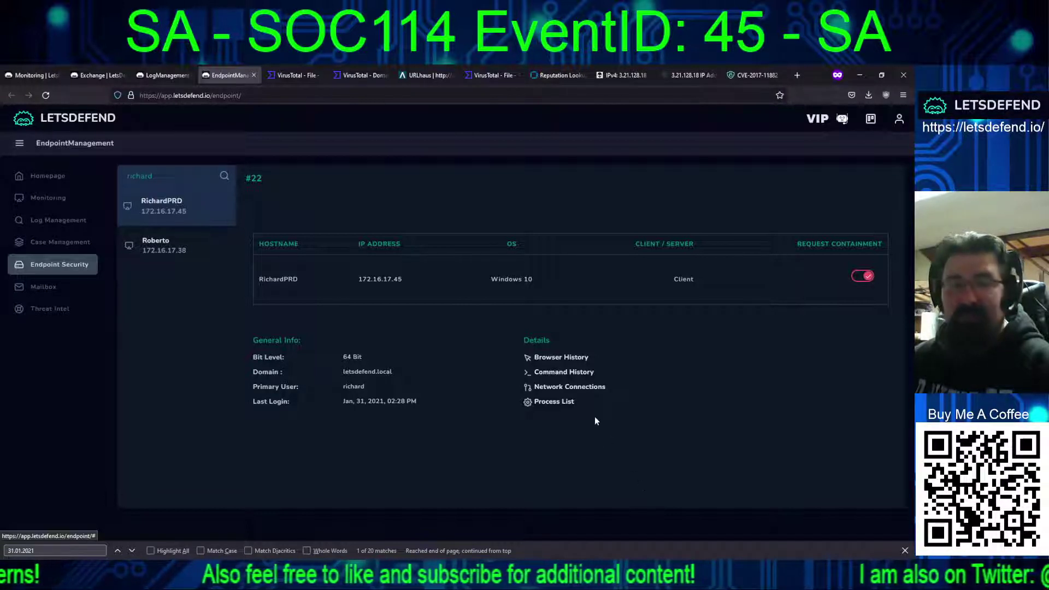
Step: Review the endpoint's network connections, highlighting the entries from 31.01.2021 16:15 to 21:02, and close the list
{"action": "left_click", "coordinate": [580, 387]}
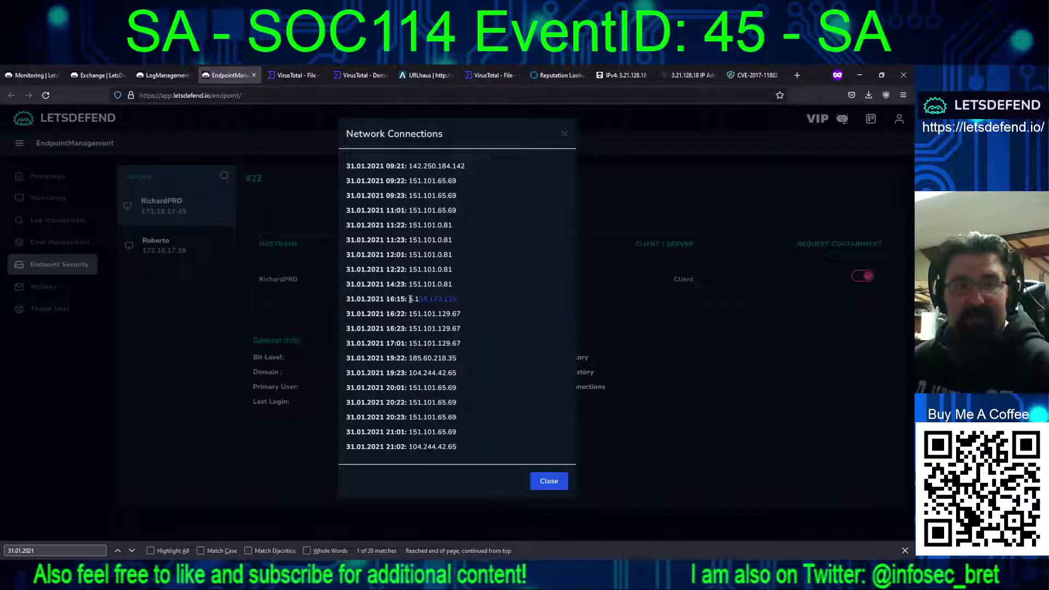
{"action": "left_click_drag", "start_coordinate": [444, 135], "coordinate": [333, 139]}
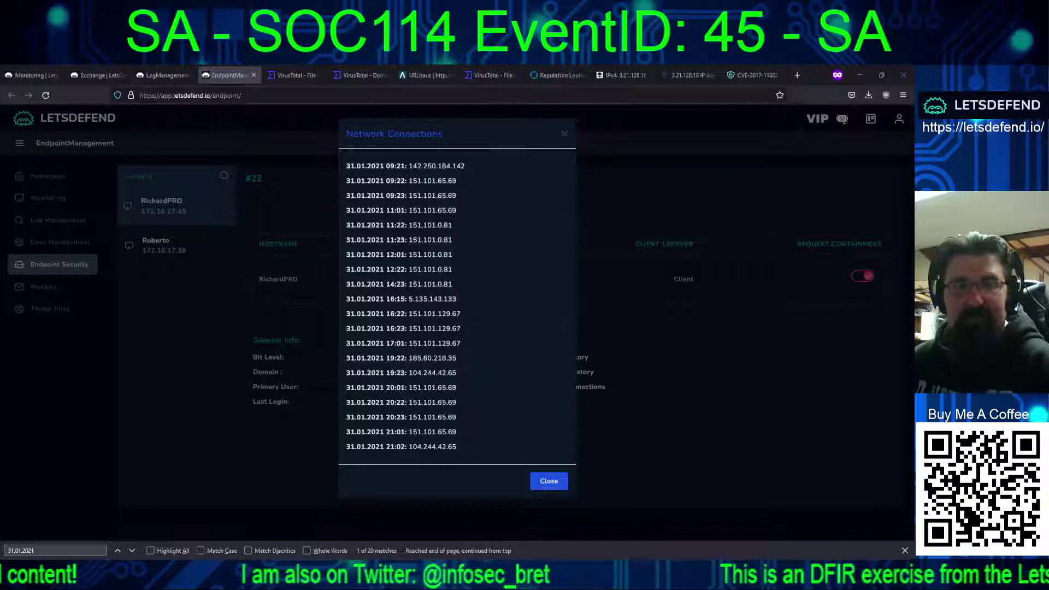
{"action": "left_click_drag", "start_coordinate": [462, 452], "coordinate": [337, 303]}
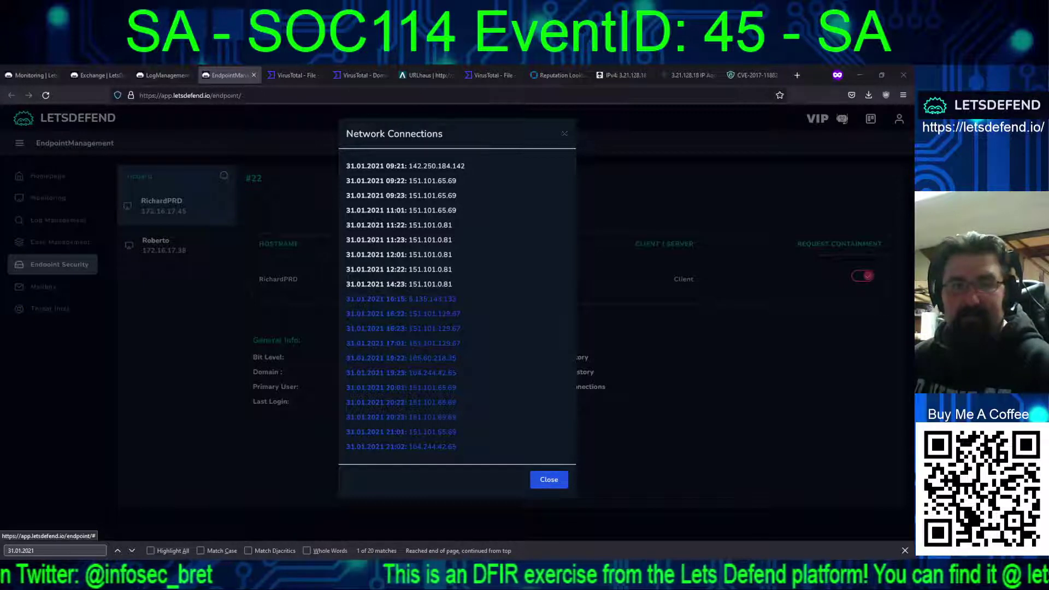
{"action": "left_click", "coordinate": [544, 480]}
Step: Copy the endpoint's IP address and search the Log Management records for 172.16.17.45
{"action": "left_click_drag", "start_coordinate": [413, 277], "coordinate": [347, 271]}
{"action": "key", "text": "ctrl+c"}
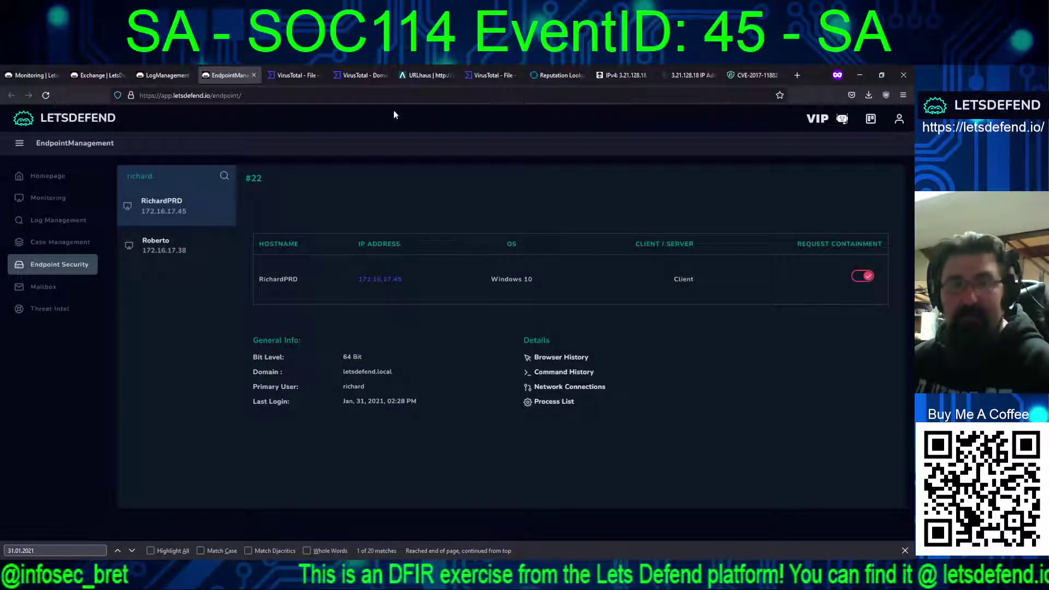
{"action": "left_click", "coordinate": [164, 75]}
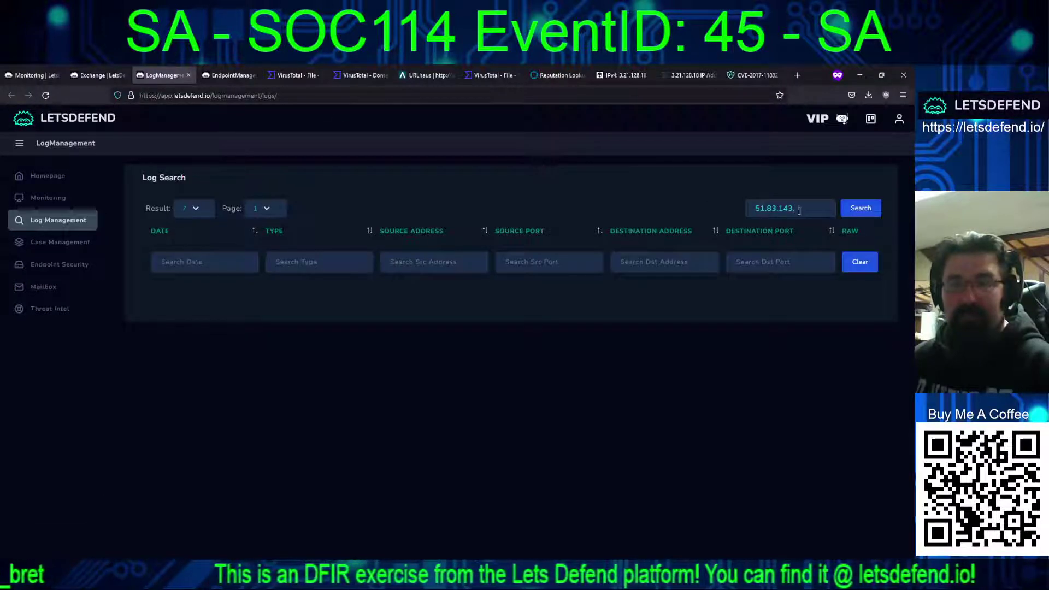
{"action": "left_click_drag", "start_coordinate": [799, 211], "coordinate": [653, 188]}
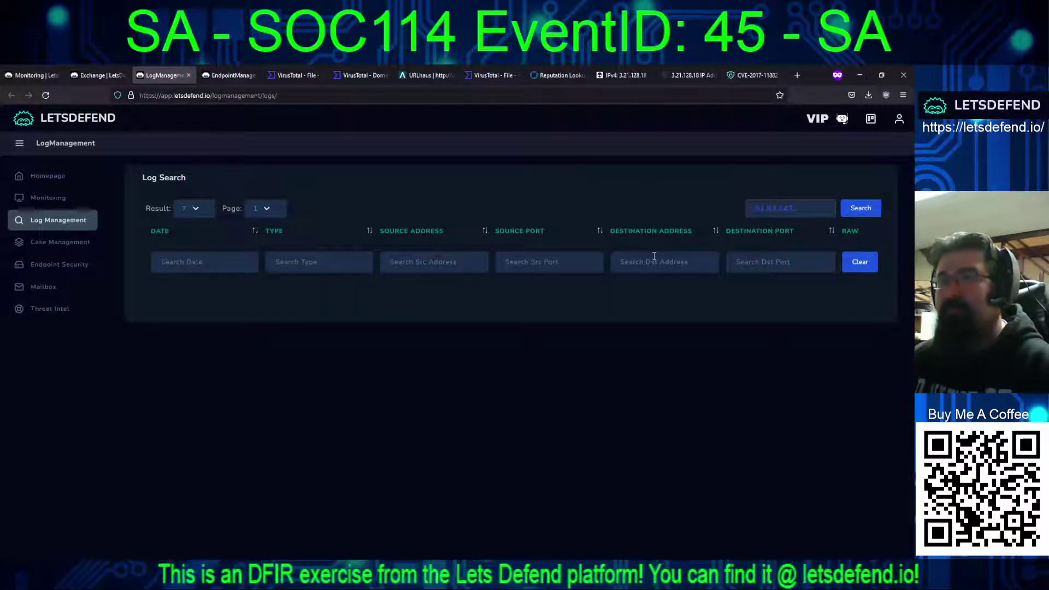
{"action": "key", "text": "ctrl+v"}
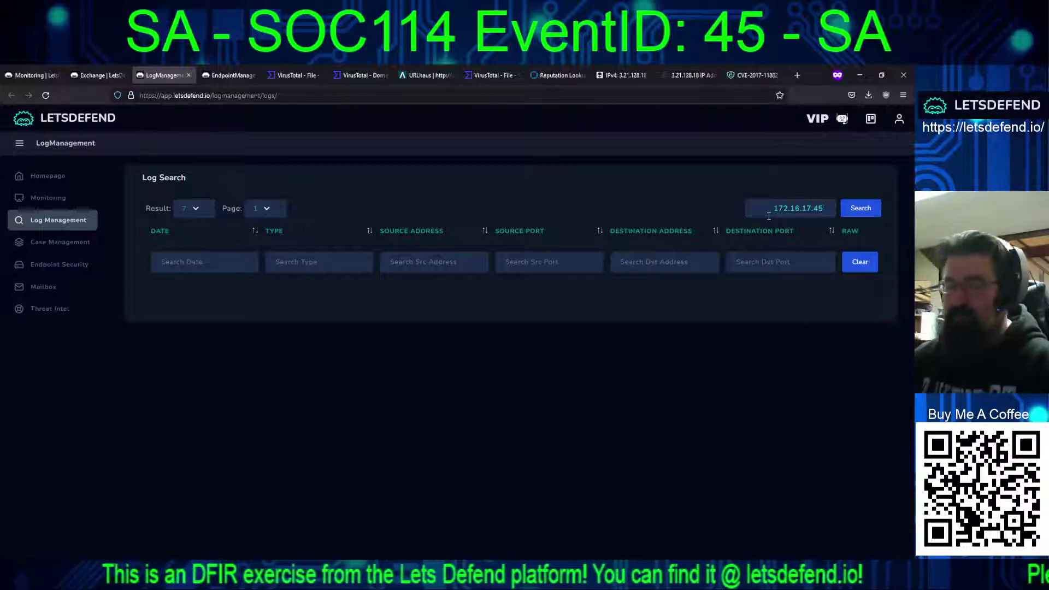
{"action": "key", "text": "Home"}
{"action": "key", "text": "Delete"}
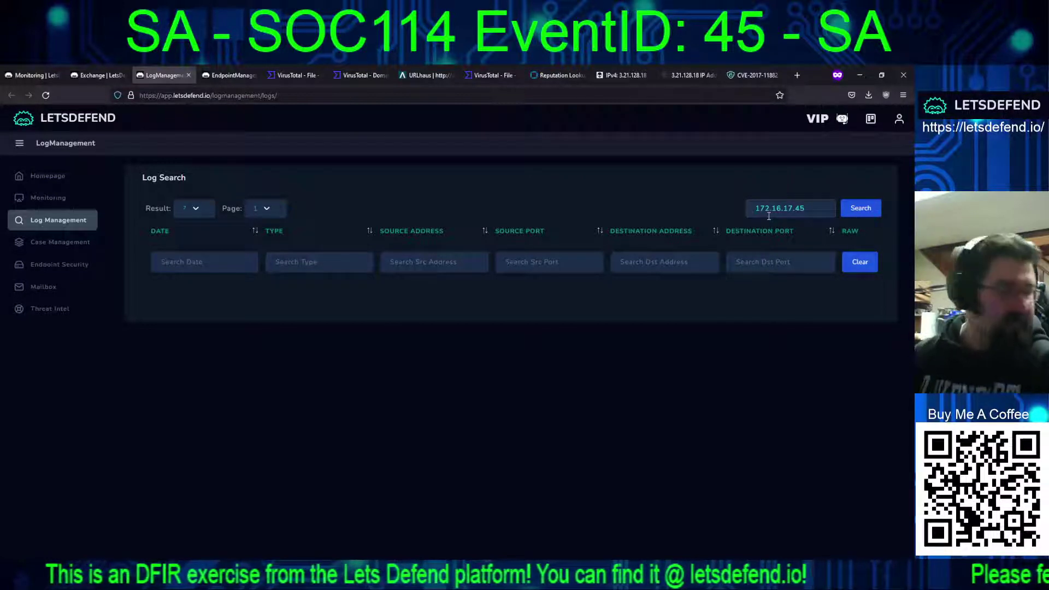
{"action": "key", "text": "Return"}
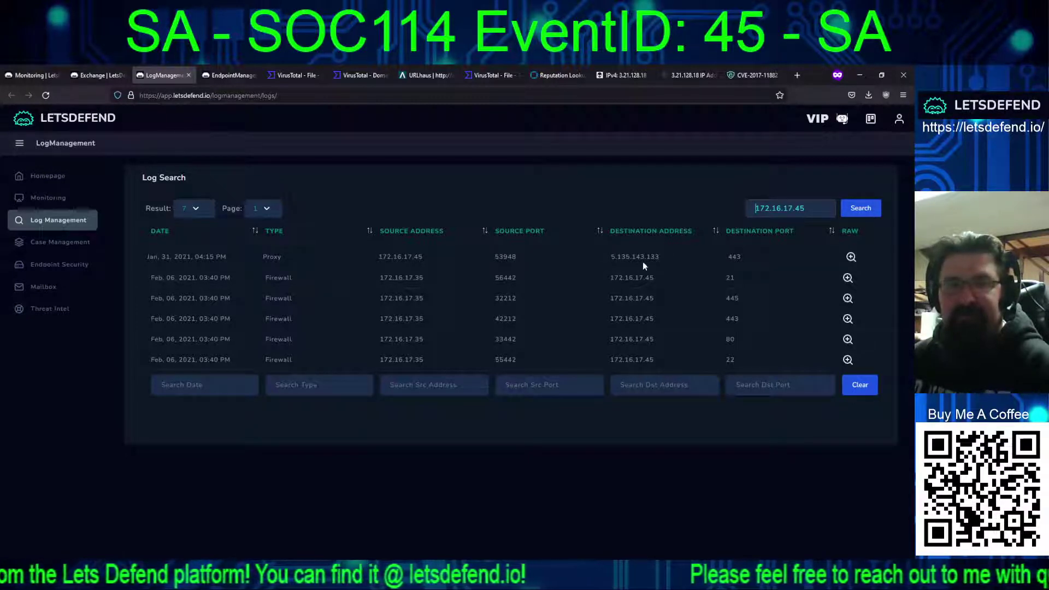
Step: Inspect the raw logs of the Jan. 31 proxy entry and the firewall entry for destination port 21
{"action": "left_click", "coordinate": [834, 265]}
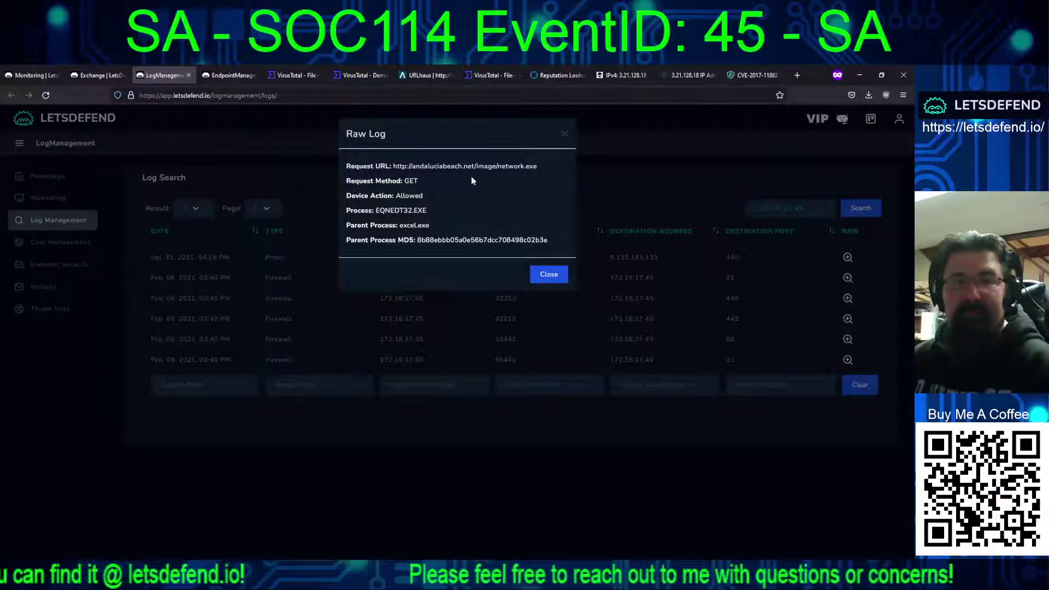
{"action": "left_click", "coordinate": [548, 274]}
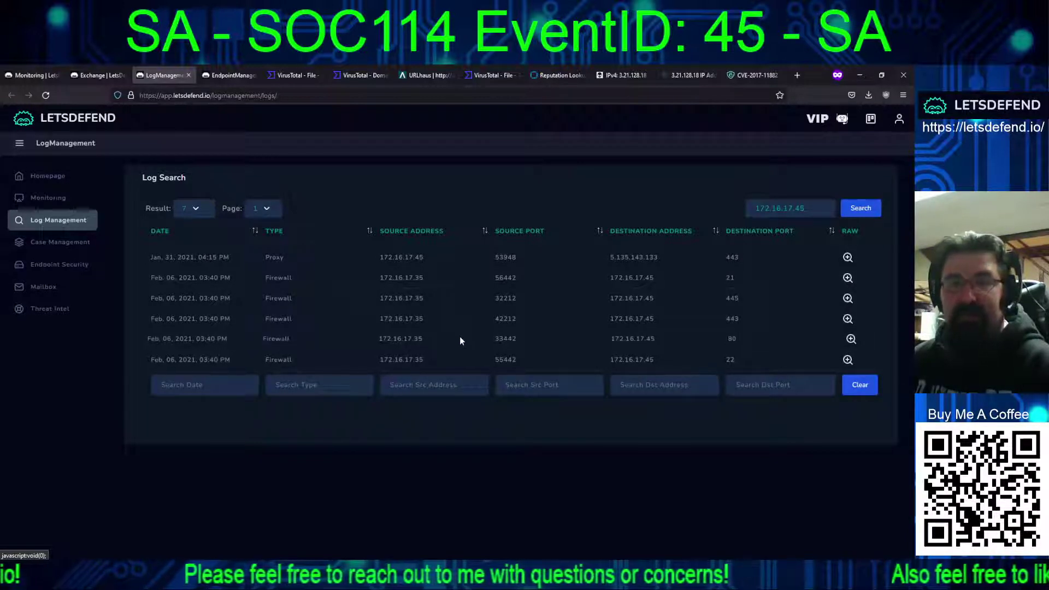
{"action": "left_click", "coordinate": [848, 277]}
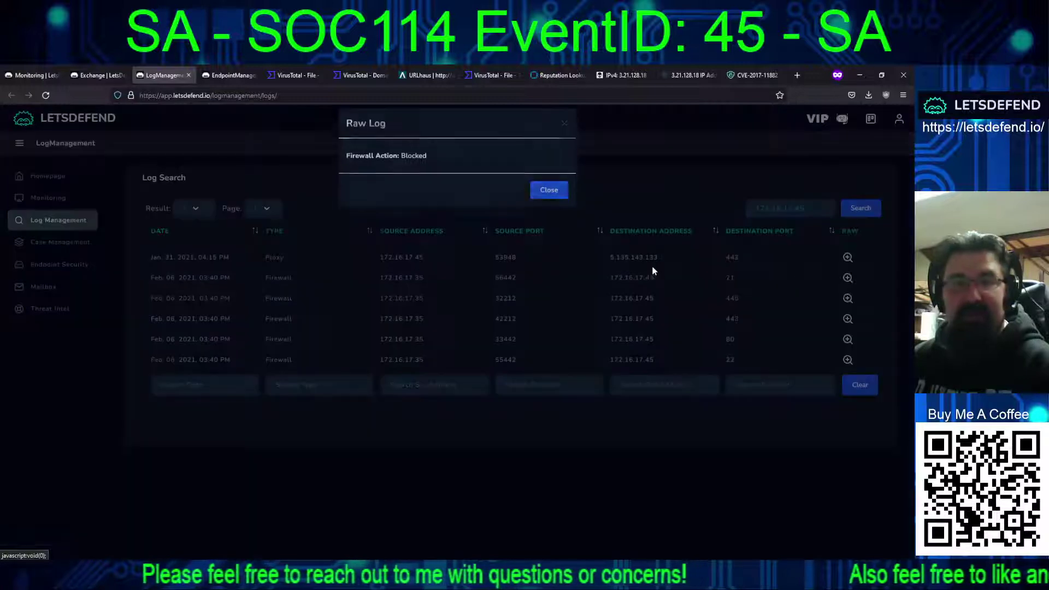
{"action": "left_click", "coordinate": [549, 194]}
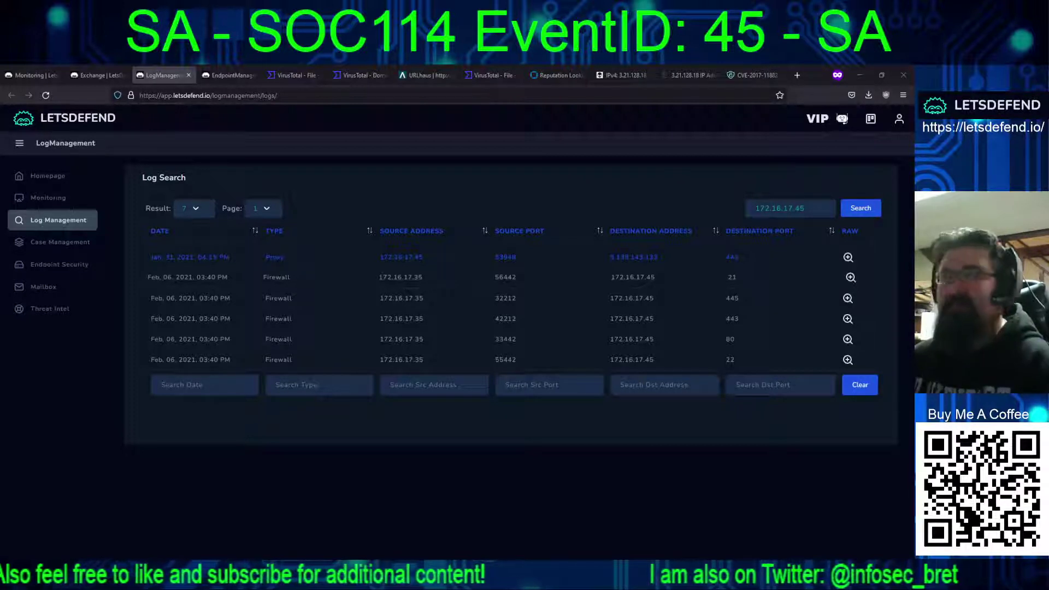
Step: Reopen the raw log of the Jan. 31 proxy entry and highlight all its fields, from Request URL to Parent Process MD5
{"action": "left_click", "coordinate": [852, 259]}
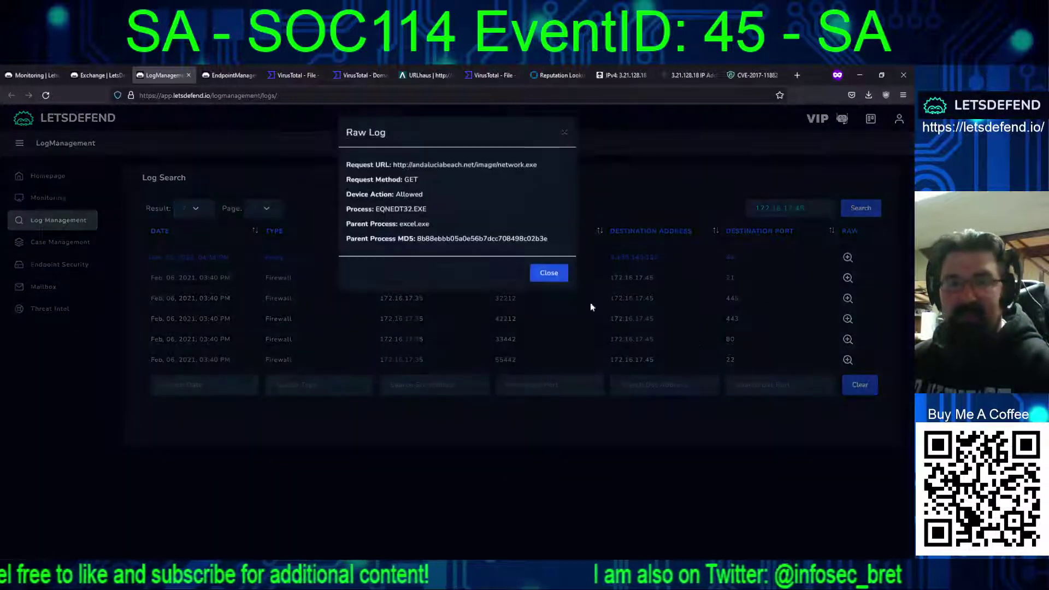
{"action": "left_click_drag", "start_coordinate": [552, 244], "coordinate": [342, 170]}
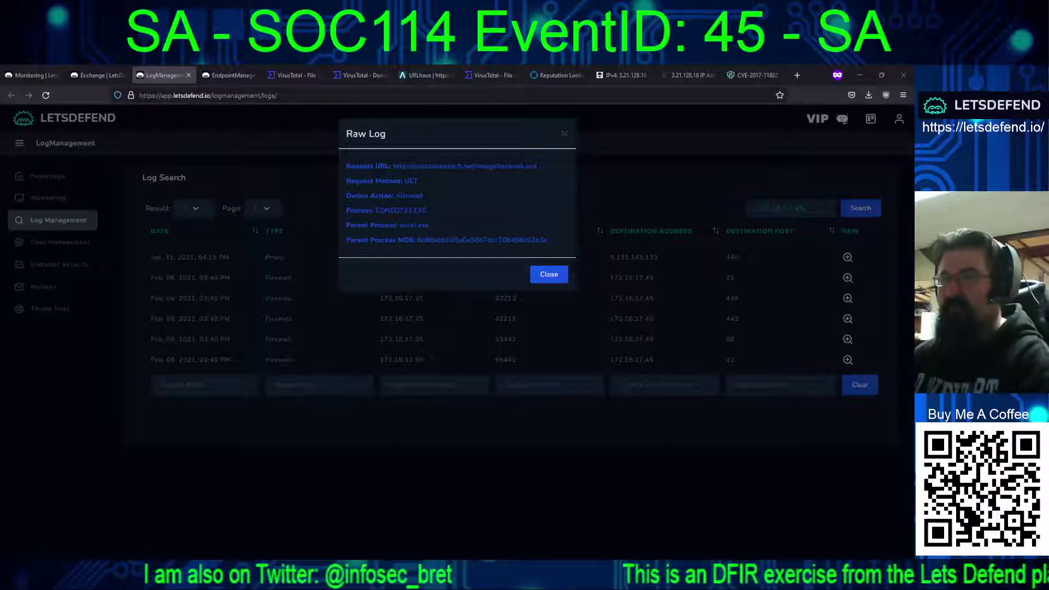
{"action": "left_click", "coordinate": [410, 256]}
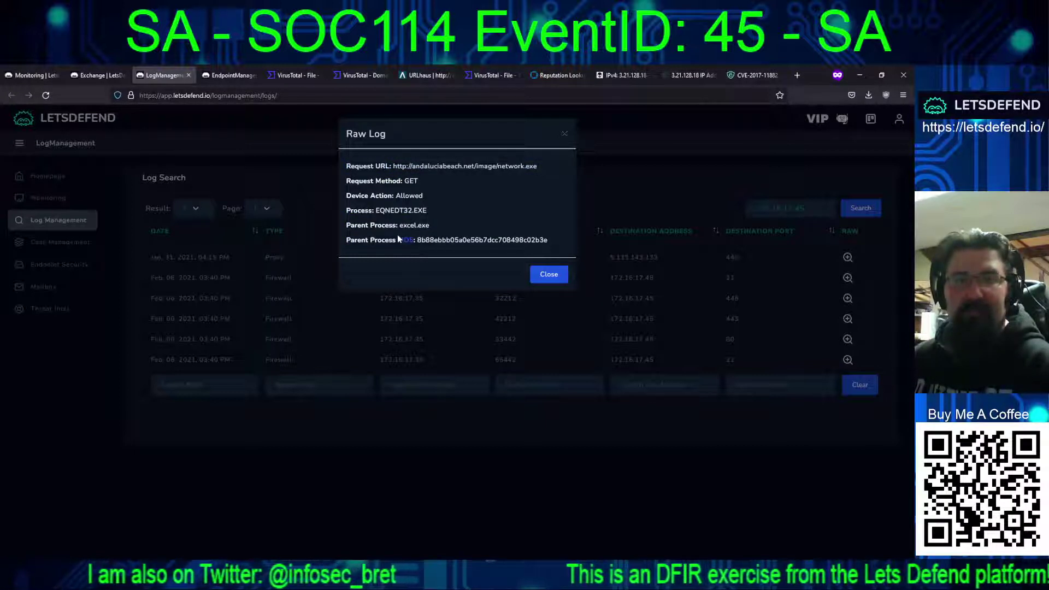
{"action": "left_click", "coordinate": [507, 224]}
{"action": "left_click_drag", "start_coordinate": [551, 245], "coordinate": [345, 168]}
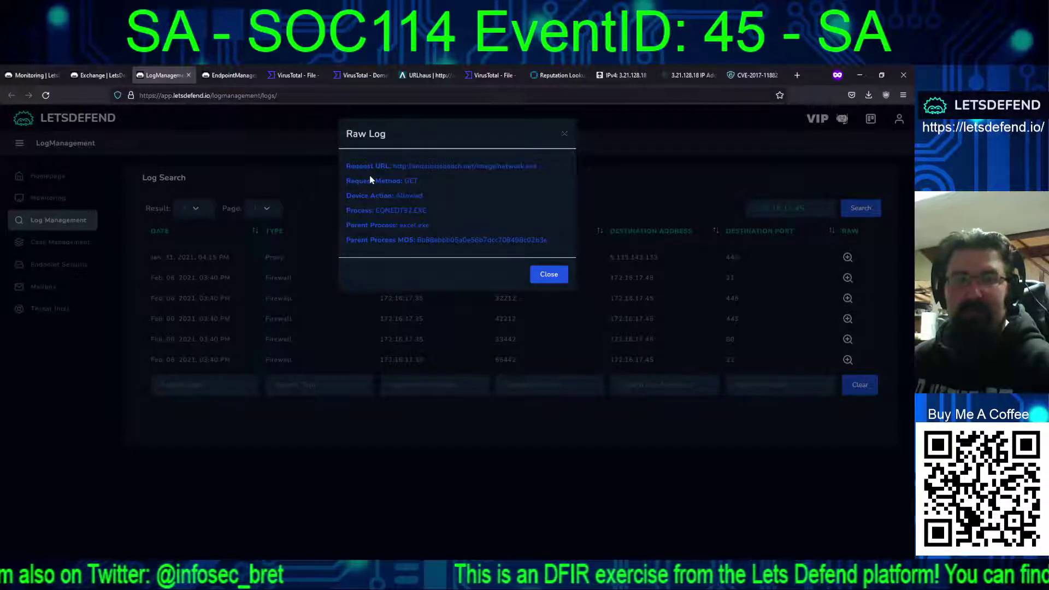
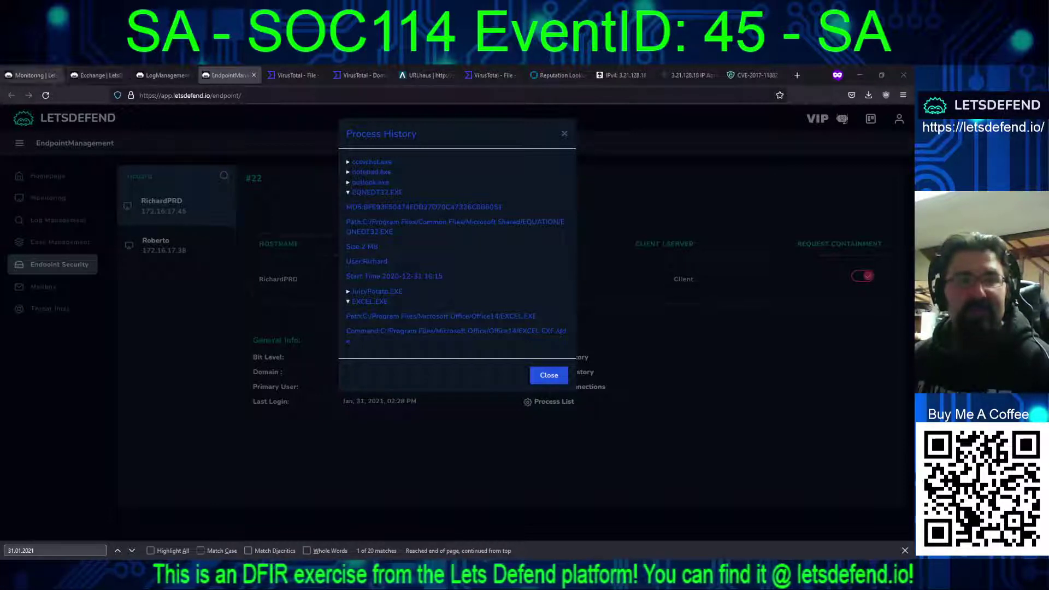
Step: Review the Invoice email and the SOC114 alert details again, and close the endpoint's process history
{"action": "left_click", "coordinate": [87, 76]}
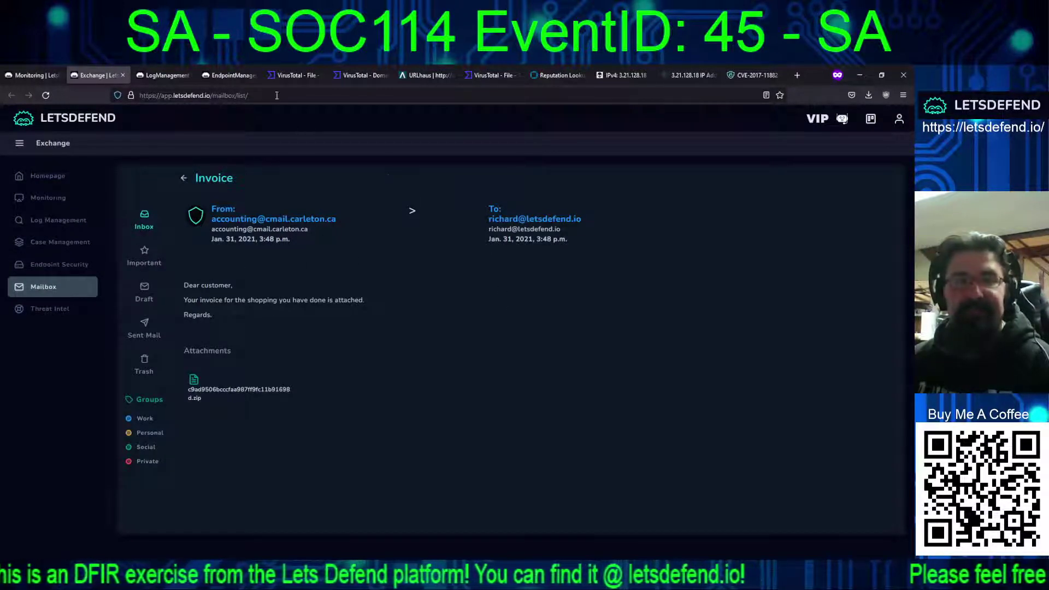
{"action": "left_click", "coordinate": [32, 75]}
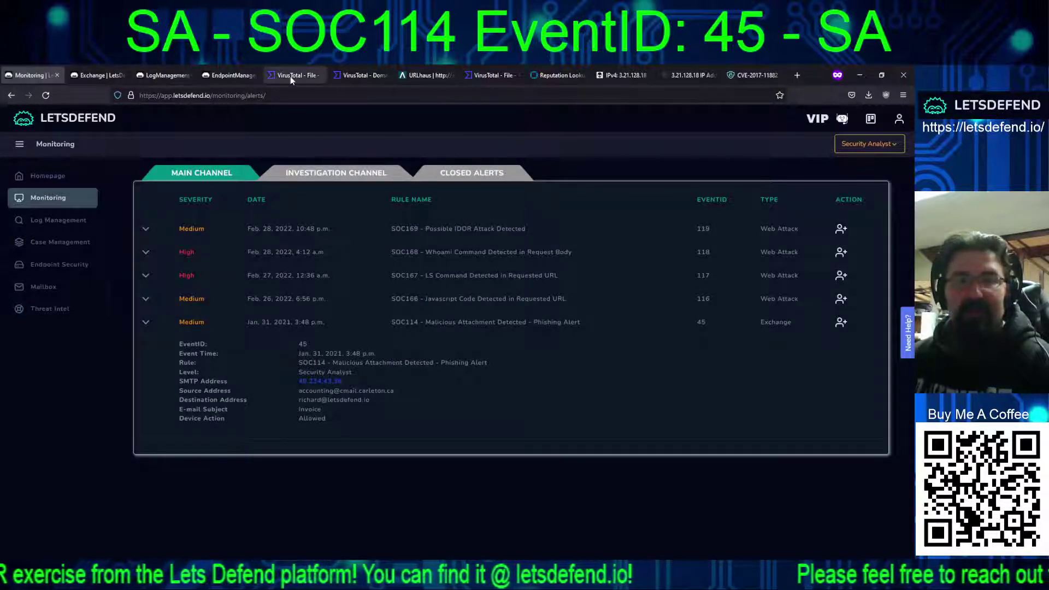
{"action": "left_click", "coordinate": [230, 75]}
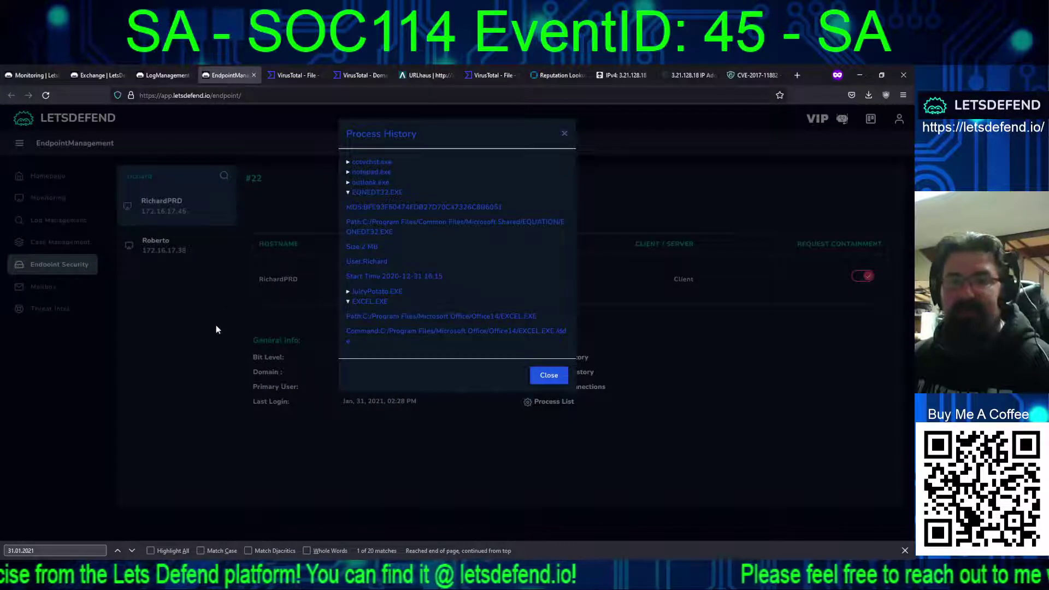
{"action": "left_click", "coordinate": [546, 376]}
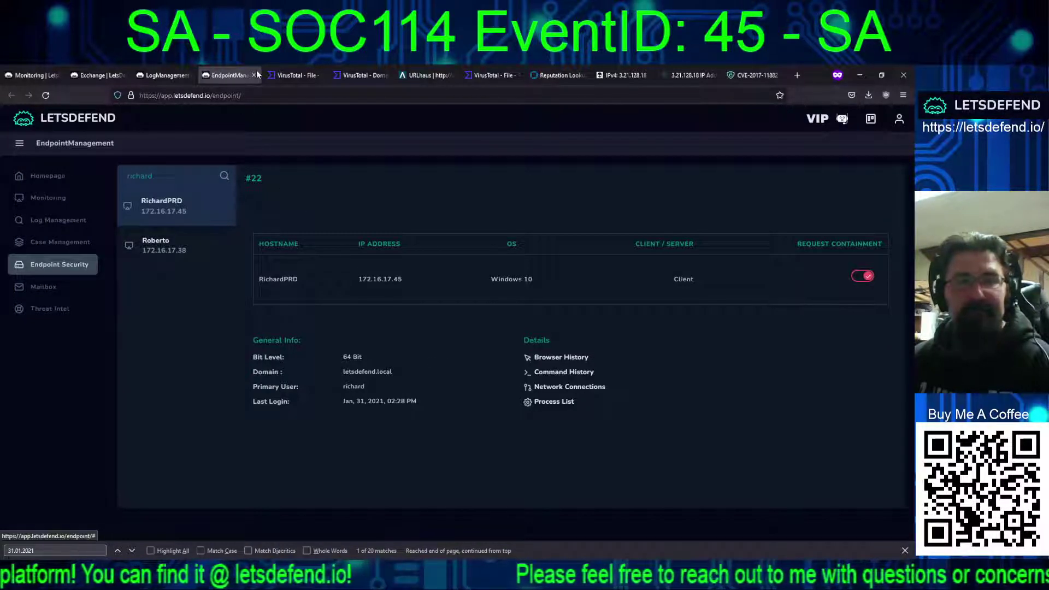
Step: Examine the file details of the TestED2.exe report in VirusTotal, including its names and history, and return to the vendor detections
{"action": "left_click", "coordinate": [483, 75]}
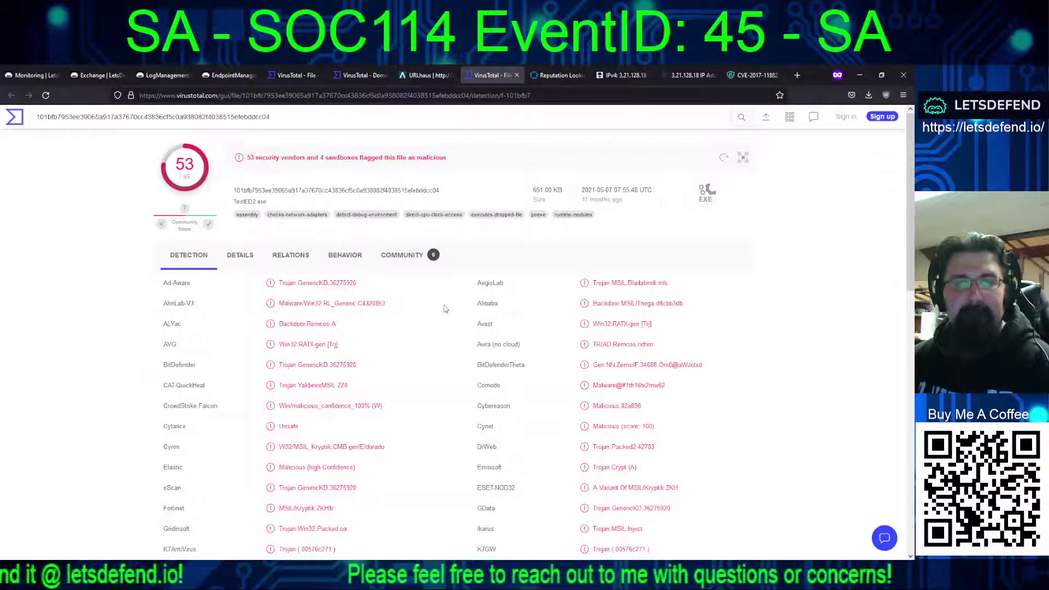
{"action": "left_click", "coordinate": [240, 265]}
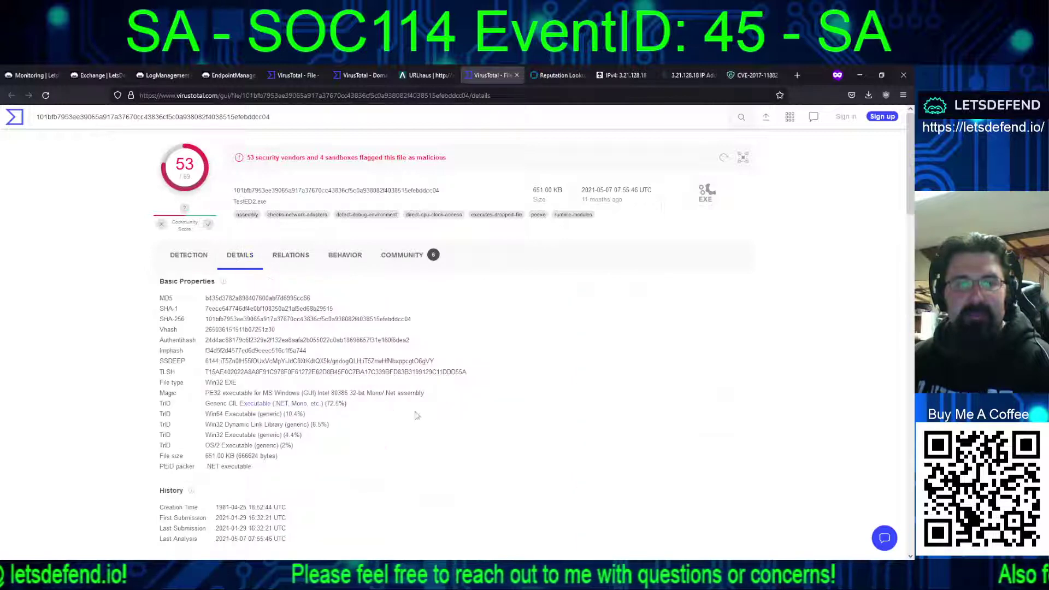
{"action": "left_click_drag", "start_coordinate": [911, 205], "coordinate": [908, 275]}
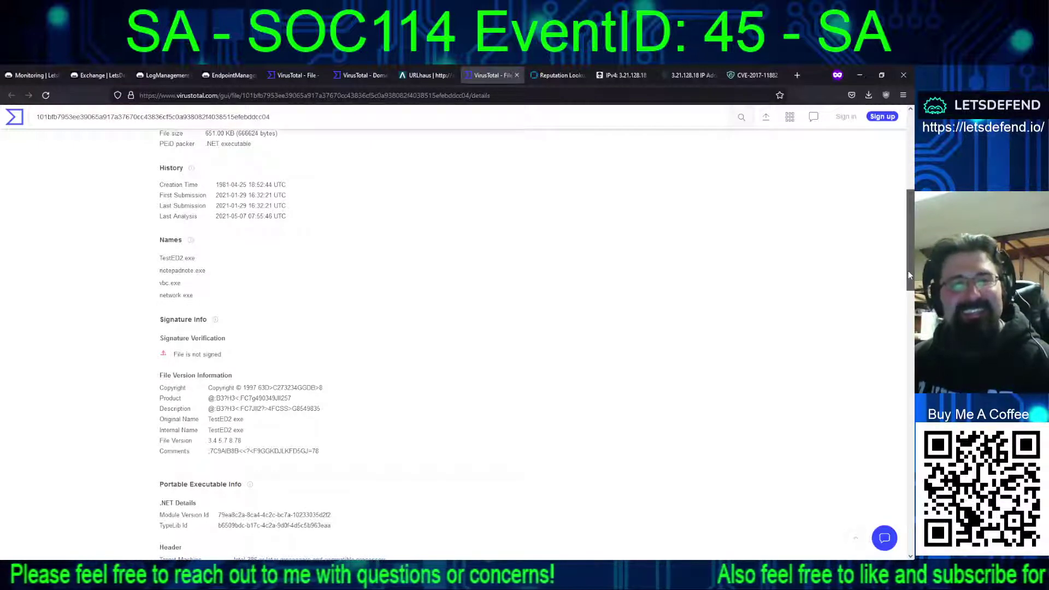
{"action": "left_click_drag", "start_coordinate": [908, 271], "coordinate": [906, 194]}
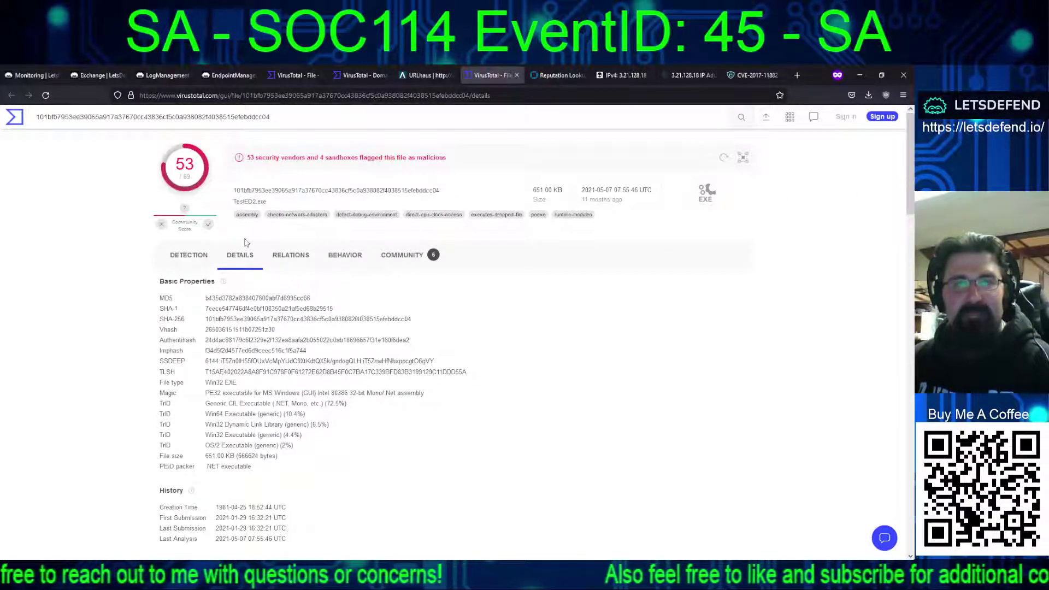
{"action": "left_click", "coordinate": [189, 259]}
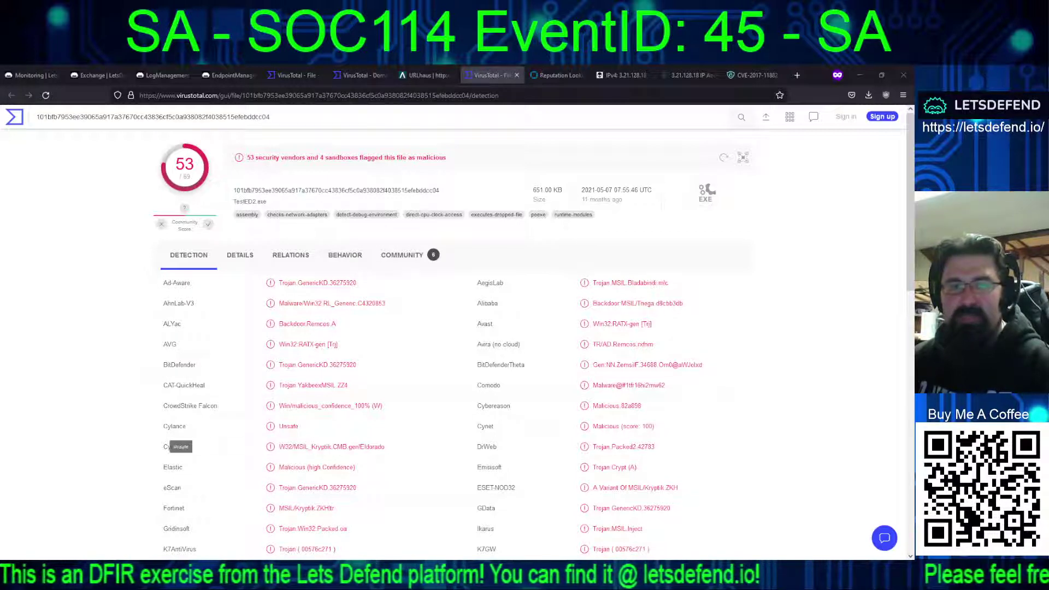
Step: Review the vendor detections for TestED2.exe and the file details in the malicious attachment's VirusTotal report
{"action": "scroll", "coordinate": [881, 244], "scroll_direction": "down", "scroll_amount": 10}
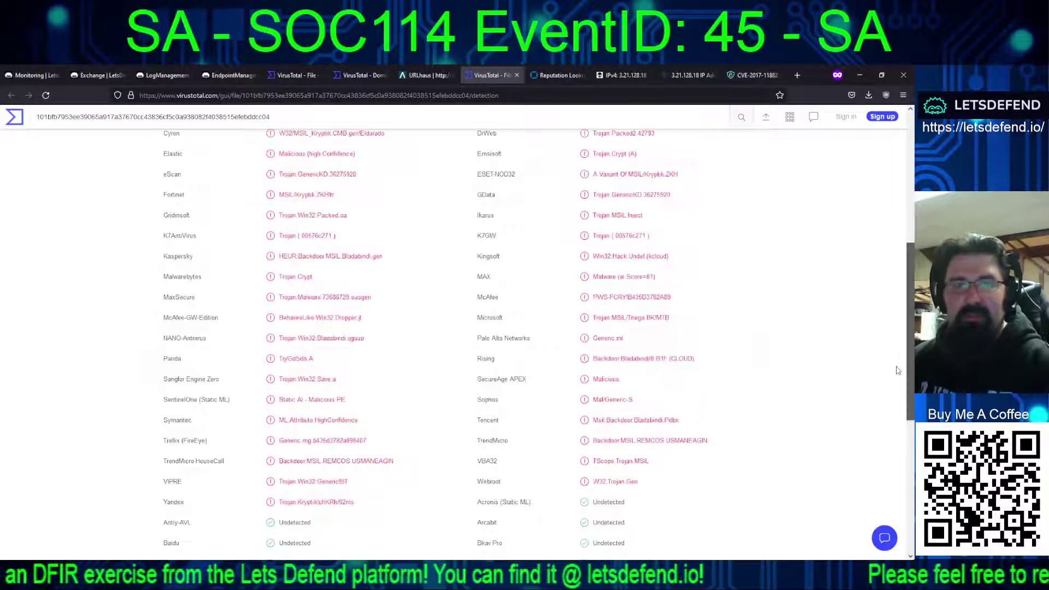
{"action": "scroll", "coordinate": [881, 244], "scroll_direction": "up", "scroll_amount": 10}
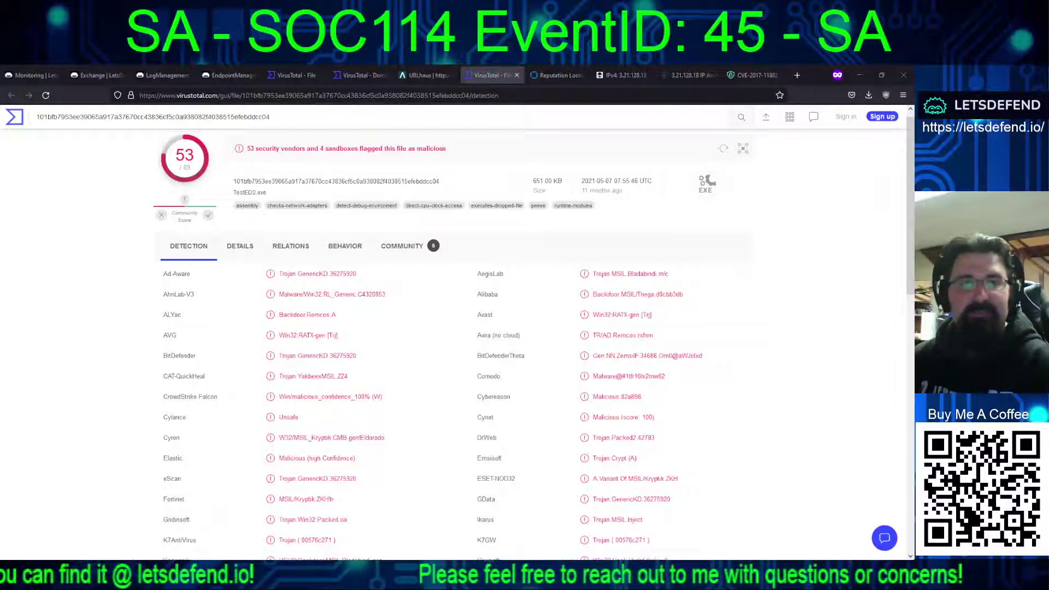
{"action": "left_click", "coordinate": [293, 75]}
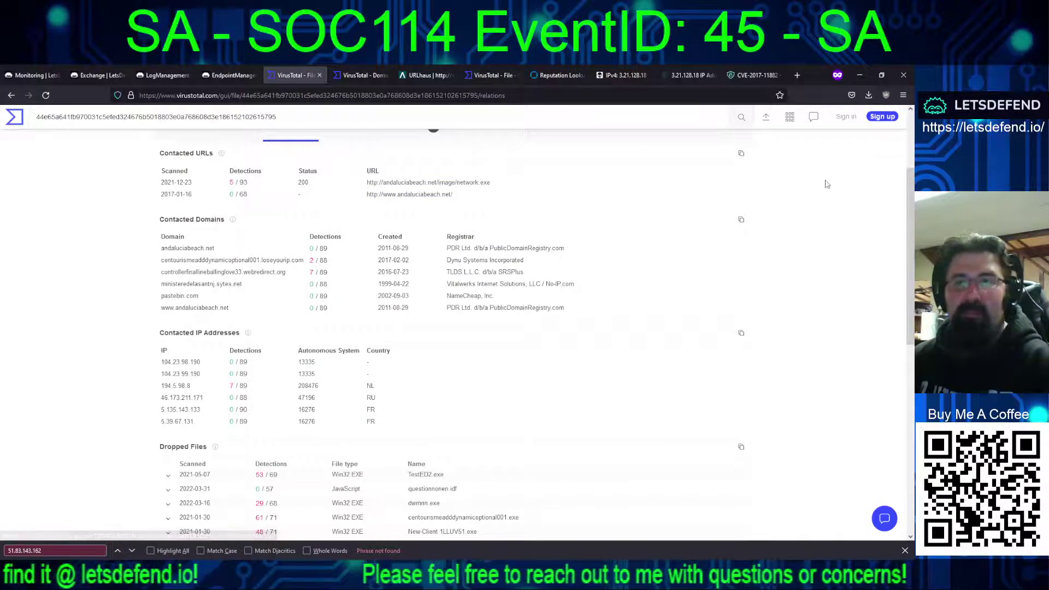
{"action": "scroll", "coordinate": [235, 263], "scroll_direction": "up", "scroll_amount": 3}
{"action": "left_click", "coordinate": [240, 254]}
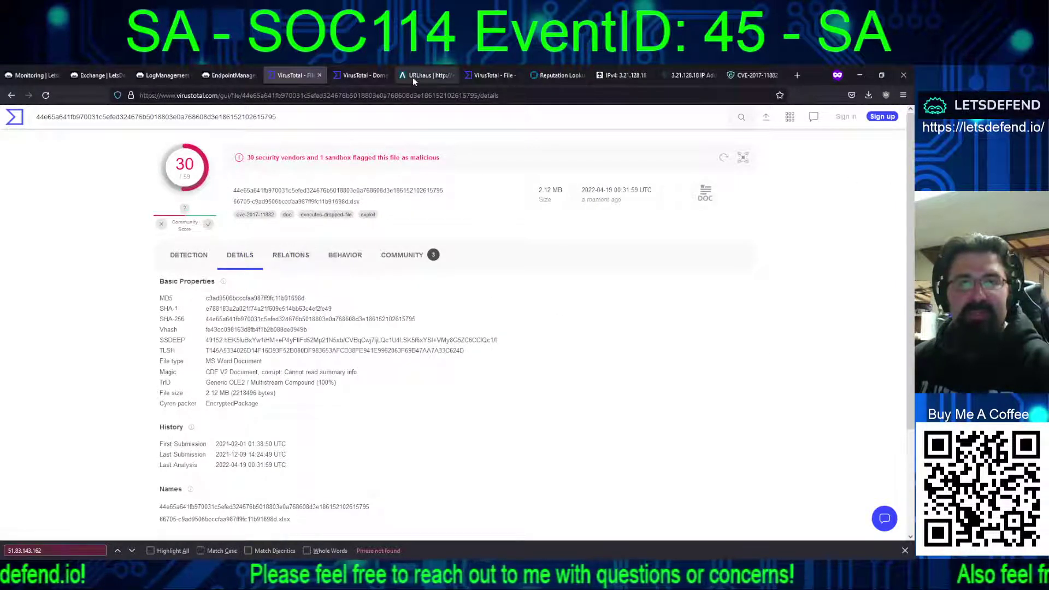
Step: Examine the file details and C2AE sandbox behavior of TestED2.exe, and recheck the proxy log entry and Invoice email
{"action": "left_click", "coordinate": [477, 76]}
{"action": "left_click", "coordinate": [239, 254]}
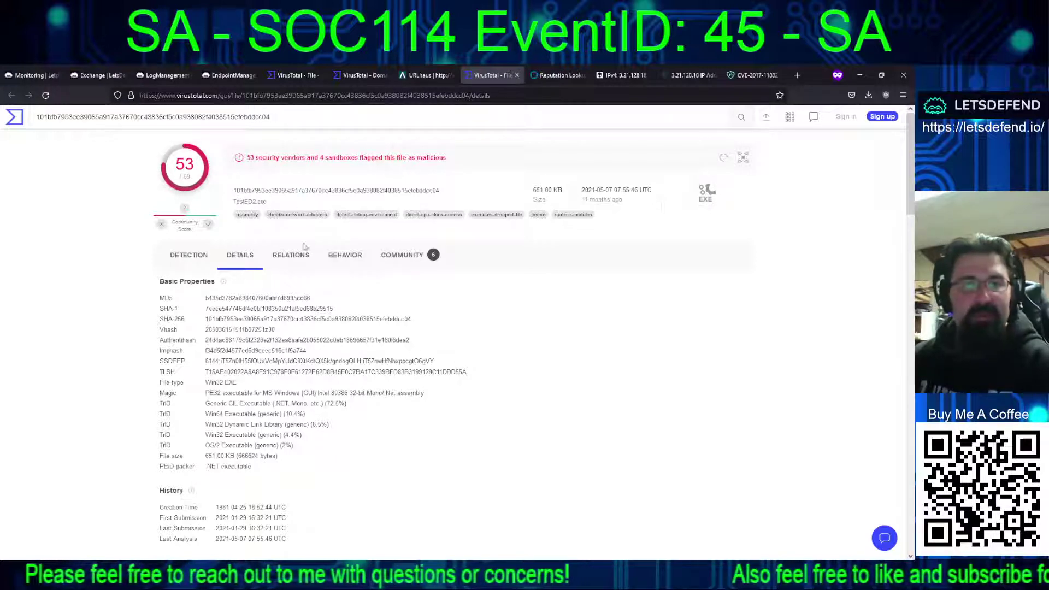
{"action": "left_click", "coordinate": [359, 265]}
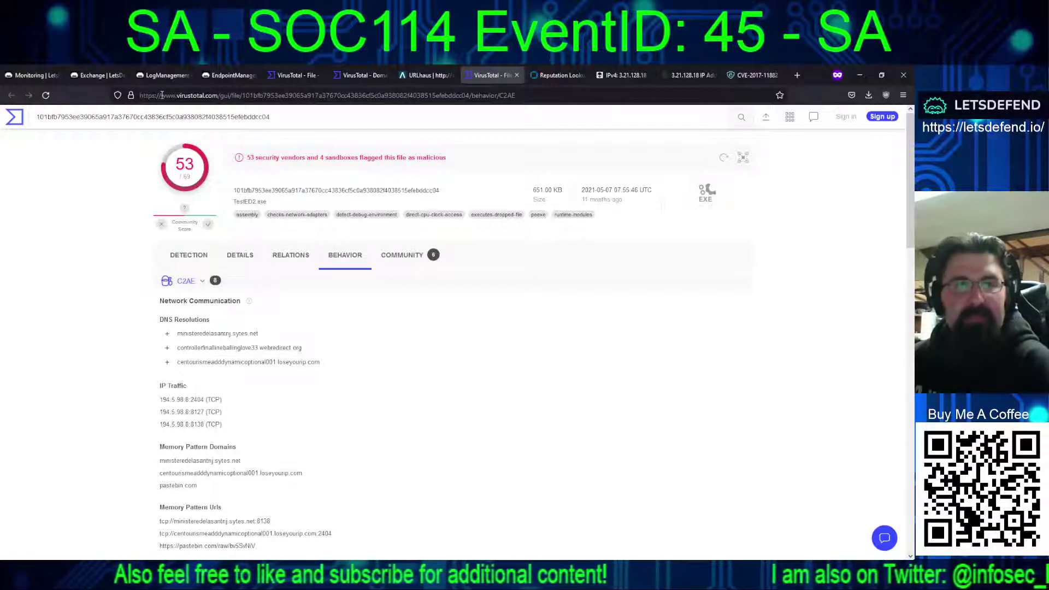
{"action": "left_click", "coordinate": [164, 75]}
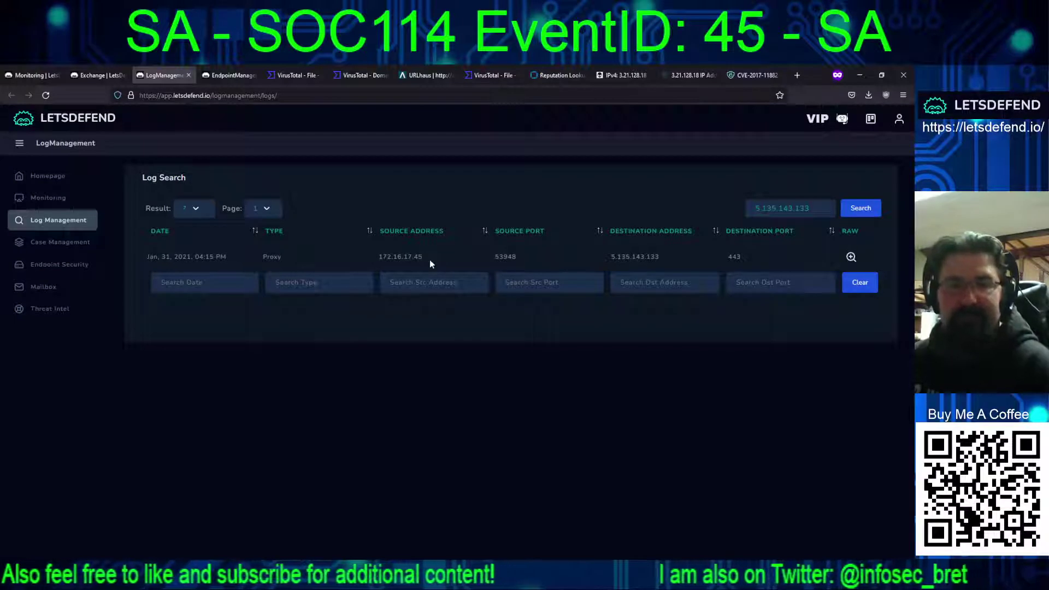
{"action": "left_click", "coordinate": [88, 75]}
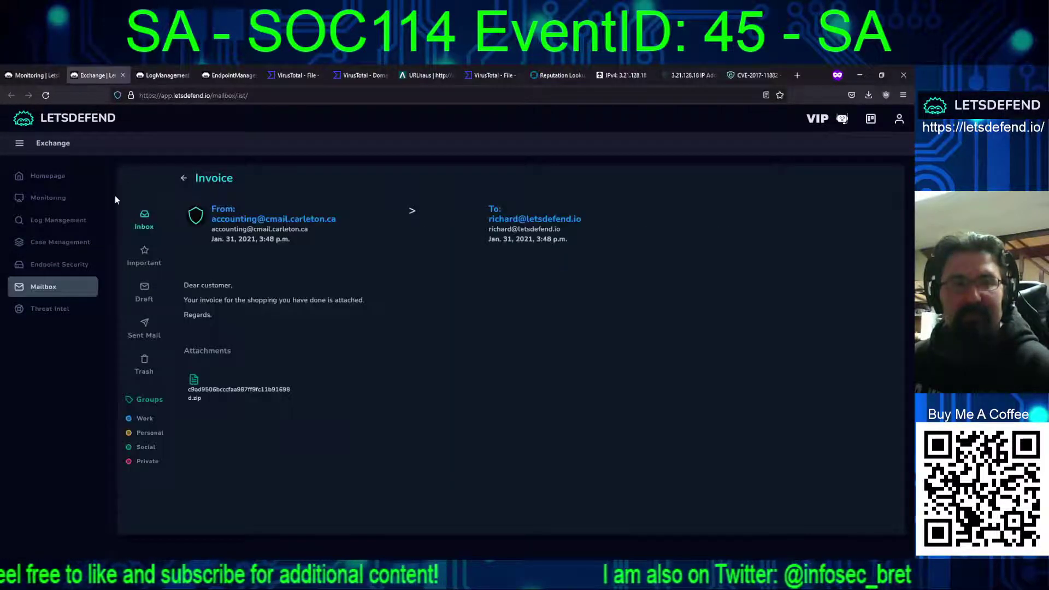
Step: Copy the IP address 194.5.98.8 from the TestED2.exe sandbox traffic and search the LetsDefend logs for it
{"action": "left_click", "coordinate": [489, 75]}
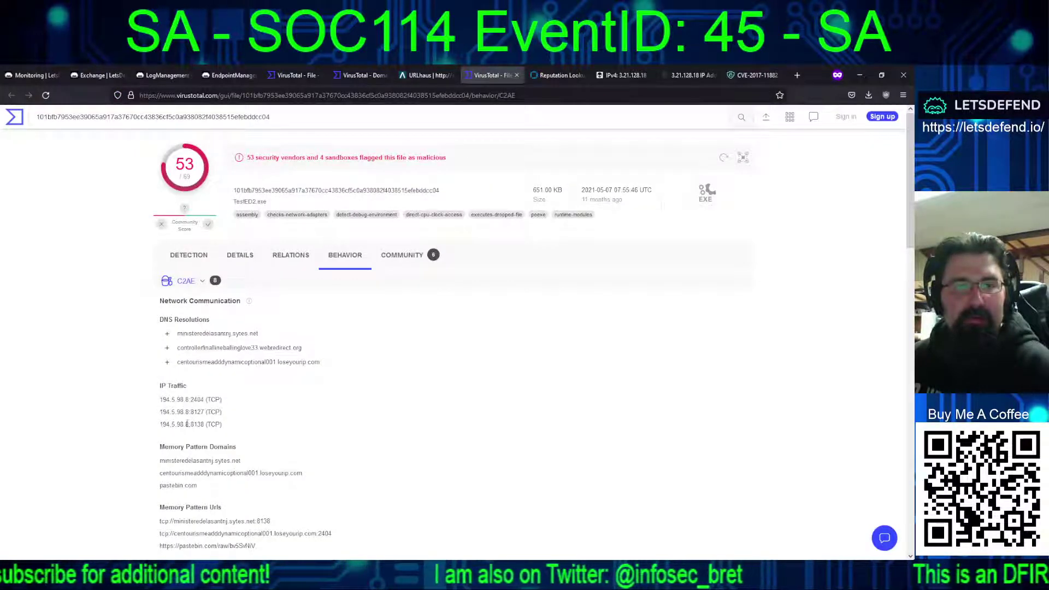
{"action": "left_click_drag", "start_coordinate": [186, 424], "coordinate": [159, 425]}
{"action": "key", "text": "ctrl+c"}
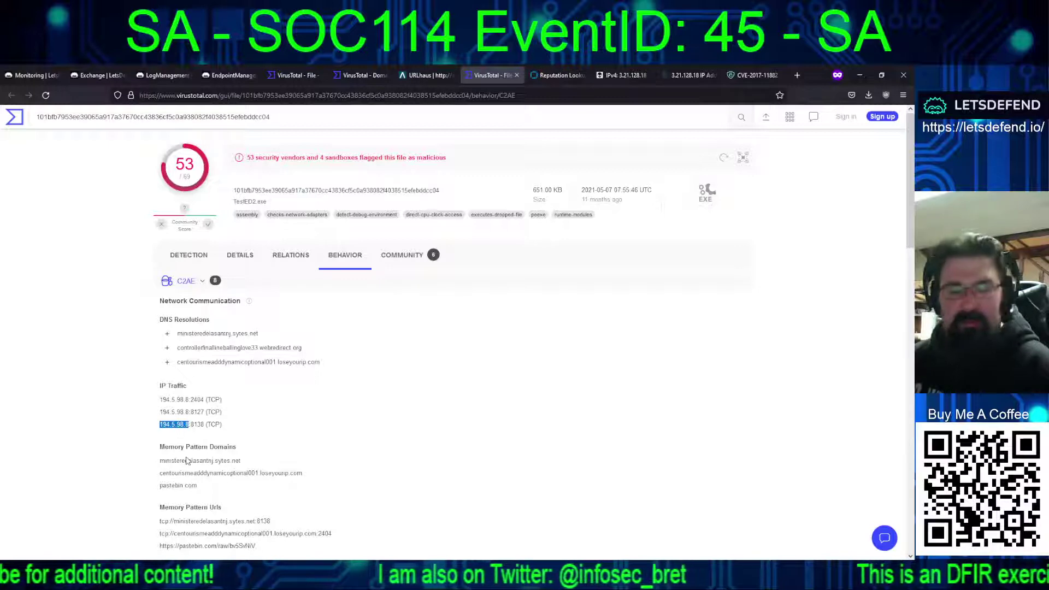
{"action": "left_click", "coordinate": [213, 77]}
{"action": "left_click", "coordinate": [164, 75]}
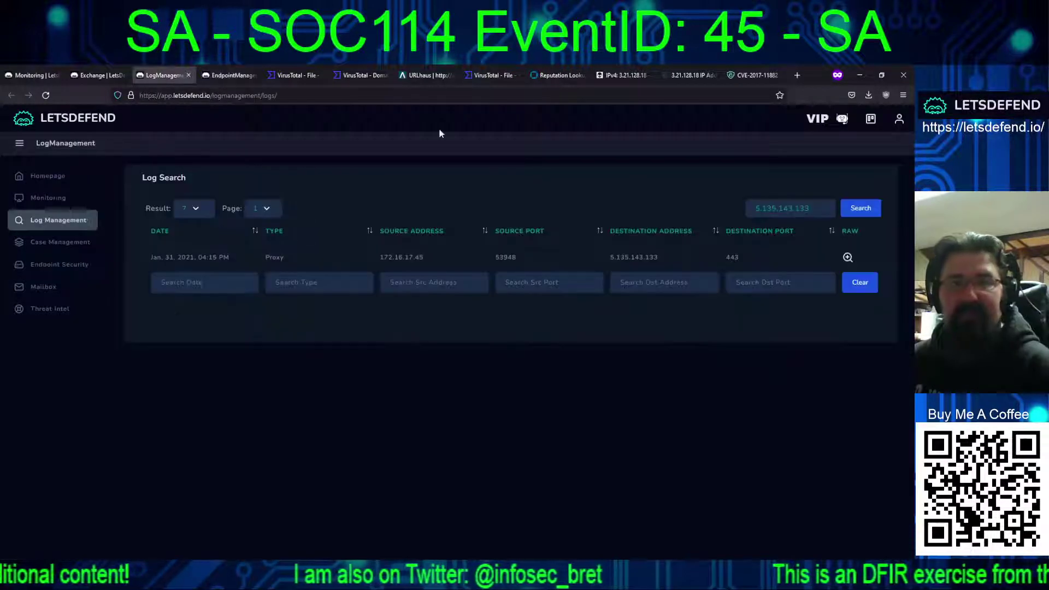
{"action": "triple_click", "coordinate": [767, 213]}
{"action": "key", "text": "ctrl+v"}
{"action": "left_click", "coordinate": [860, 207]}
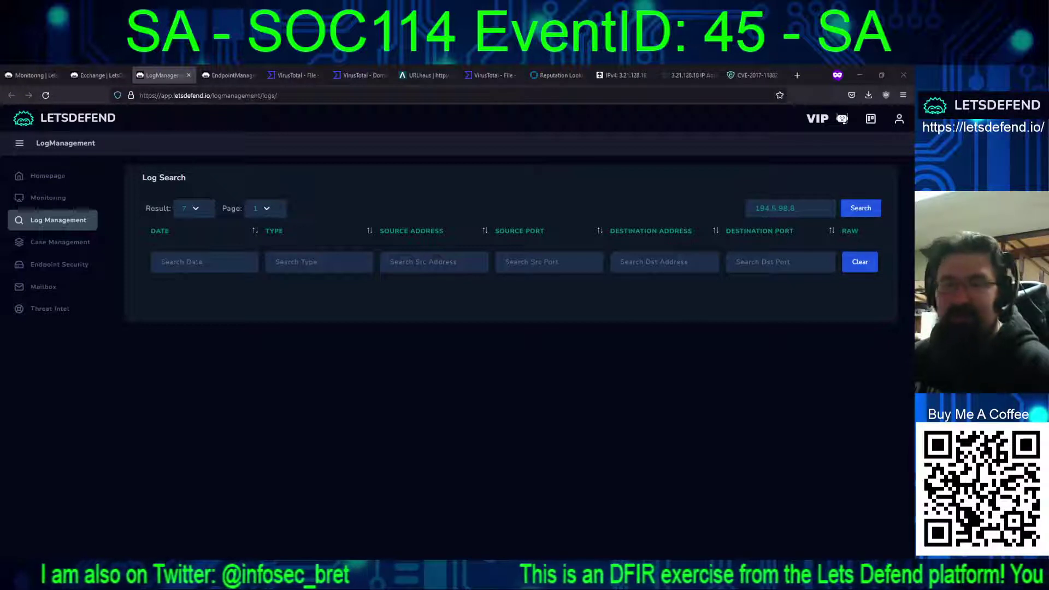
Step: Search the LetsDefend logs for 5.135.143.133
{"action": "triple_click", "coordinate": [778, 208]}
{"action": "type", "text": "5.135.143.133"}
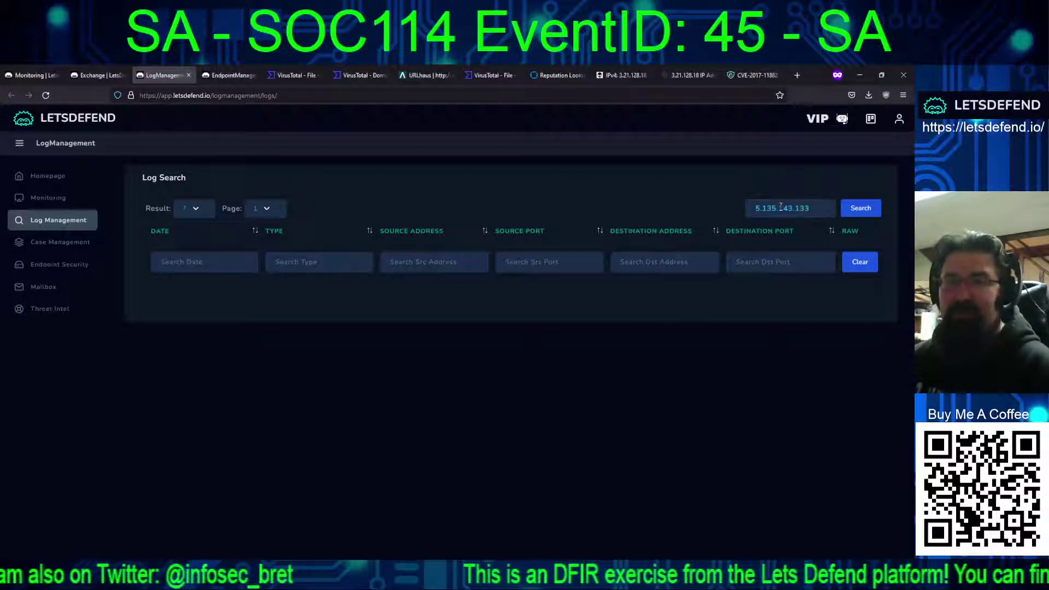
{"action": "key", "text": "Return"}
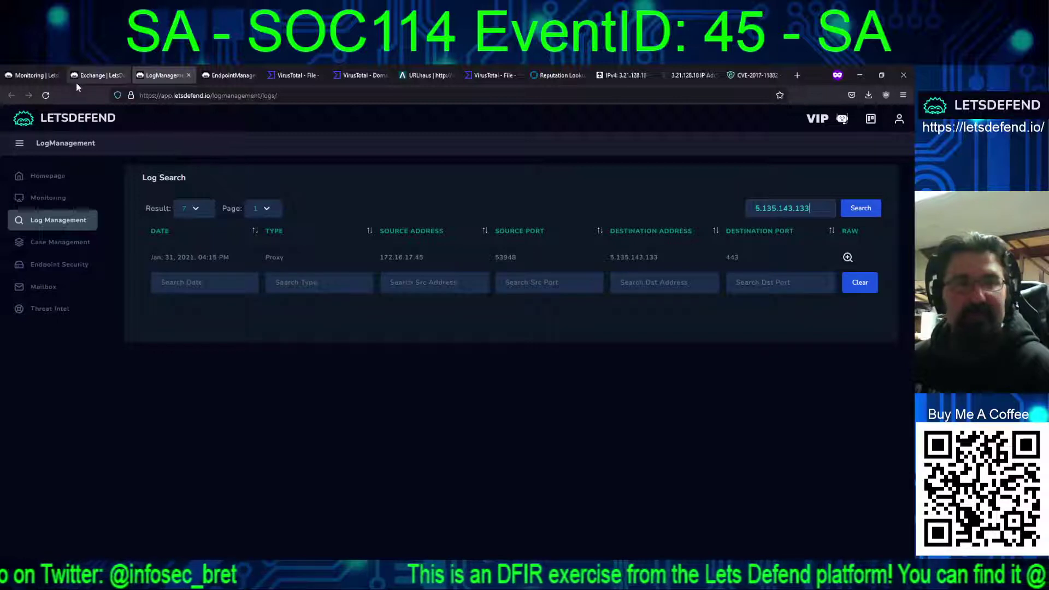
Step: Take ownership of the SOC114 alert with EventID 45, and check the containment switch of the RichardPRD endpoint
{"action": "left_click", "coordinate": [33, 75]}
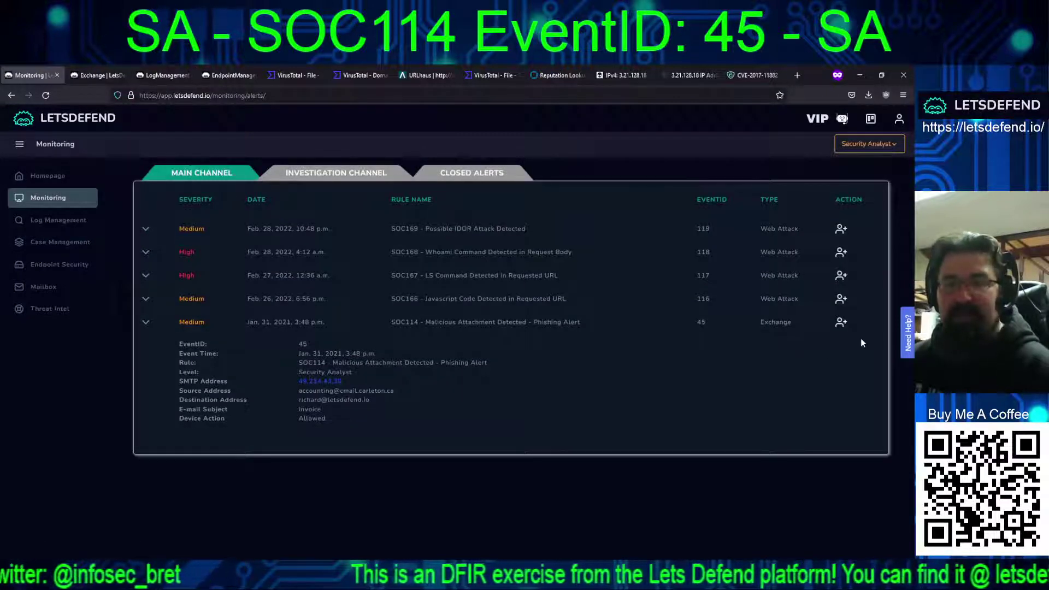
{"action": "left_click", "coordinate": [841, 324]}
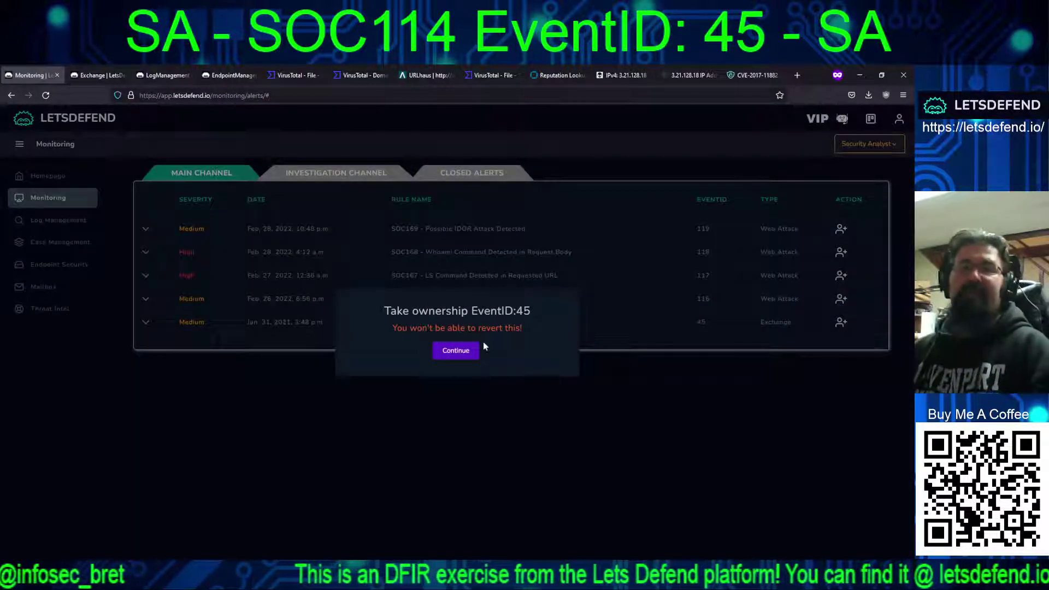
{"action": "left_click", "coordinate": [462, 417]}
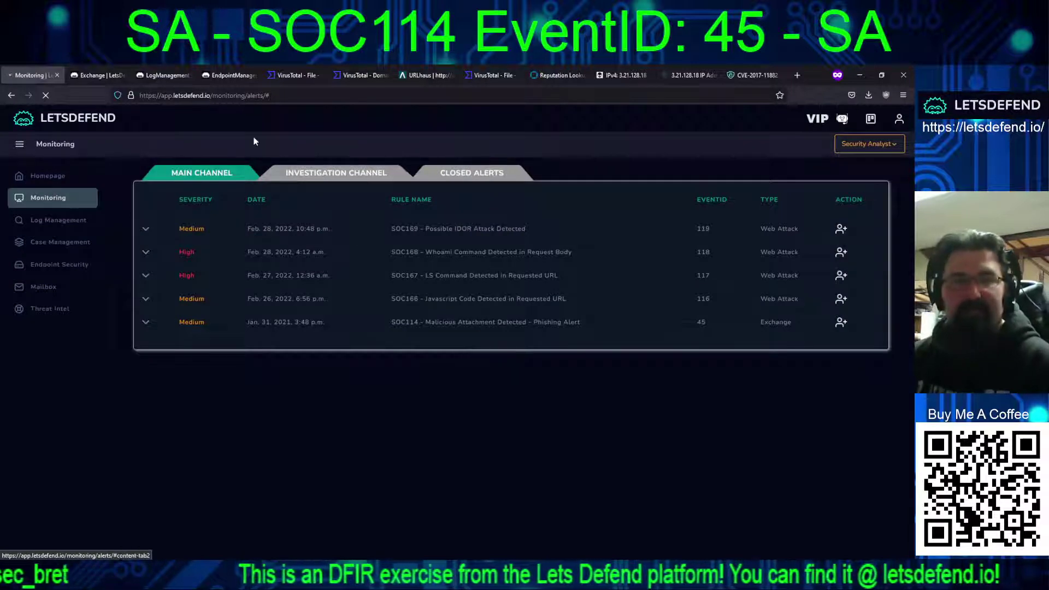
{"action": "left_click", "coordinate": [229, 75]}
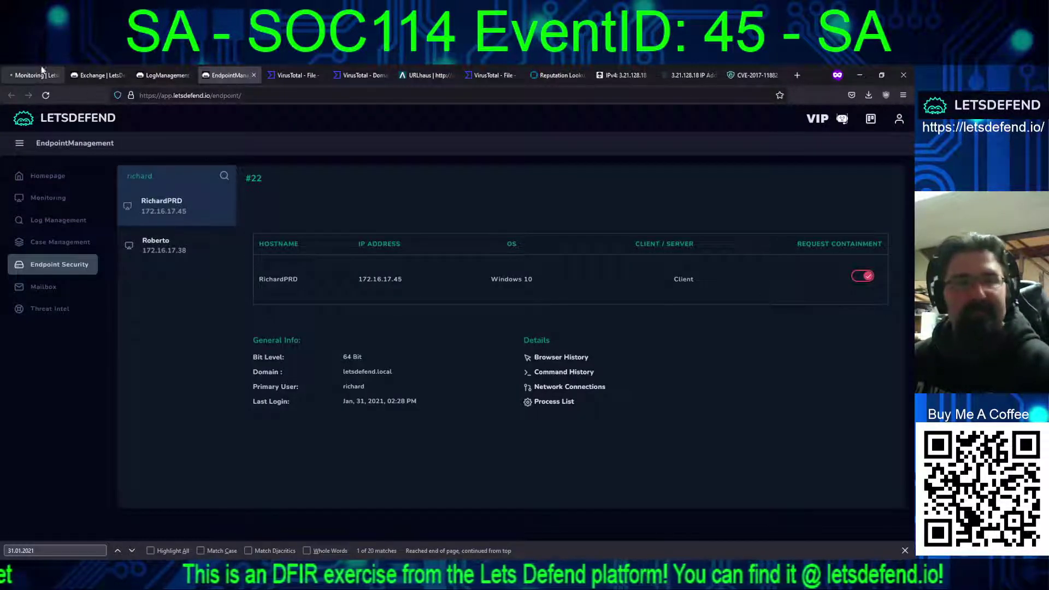
{"action": "left_click", "coordinate": [30, 75]}
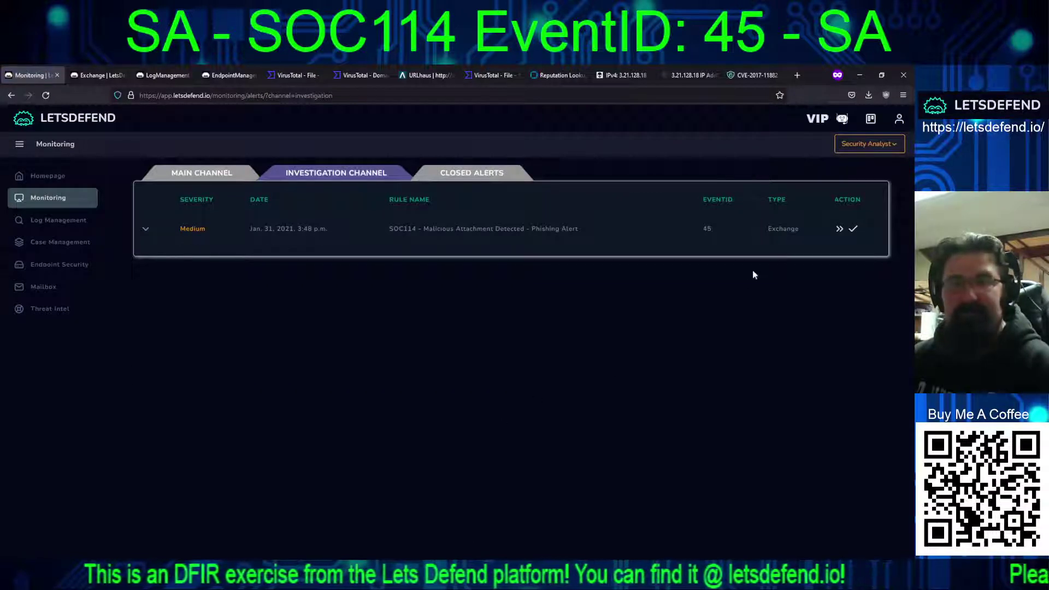
Step: Create a case for EventID 45 from the investigation channel and start its playbook
{"action": "left_click", "coordinate": [839, 228]}
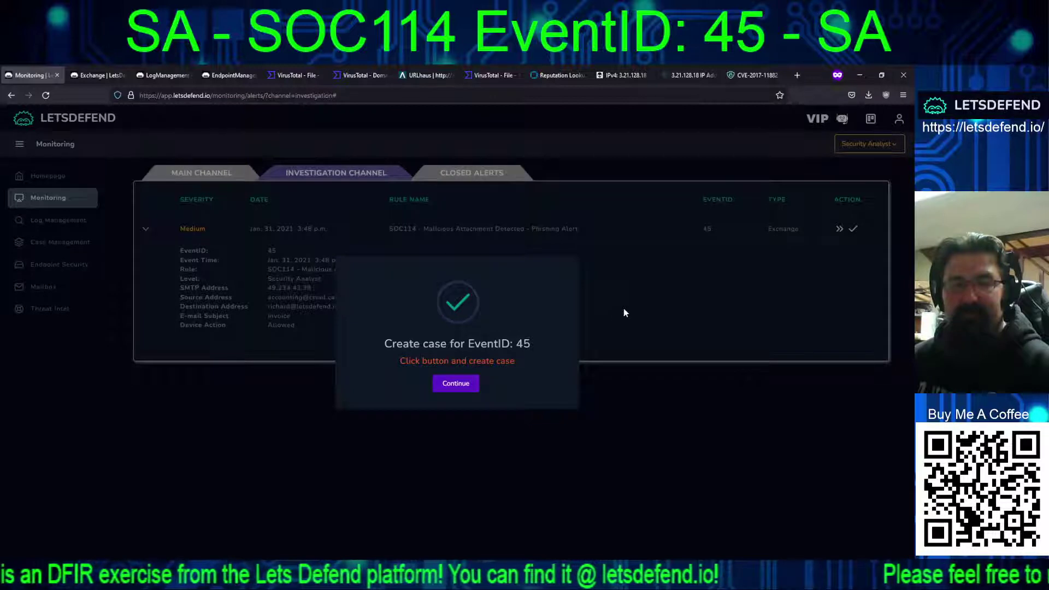
{"action": "left_click", "coordinate": [462, 383]}
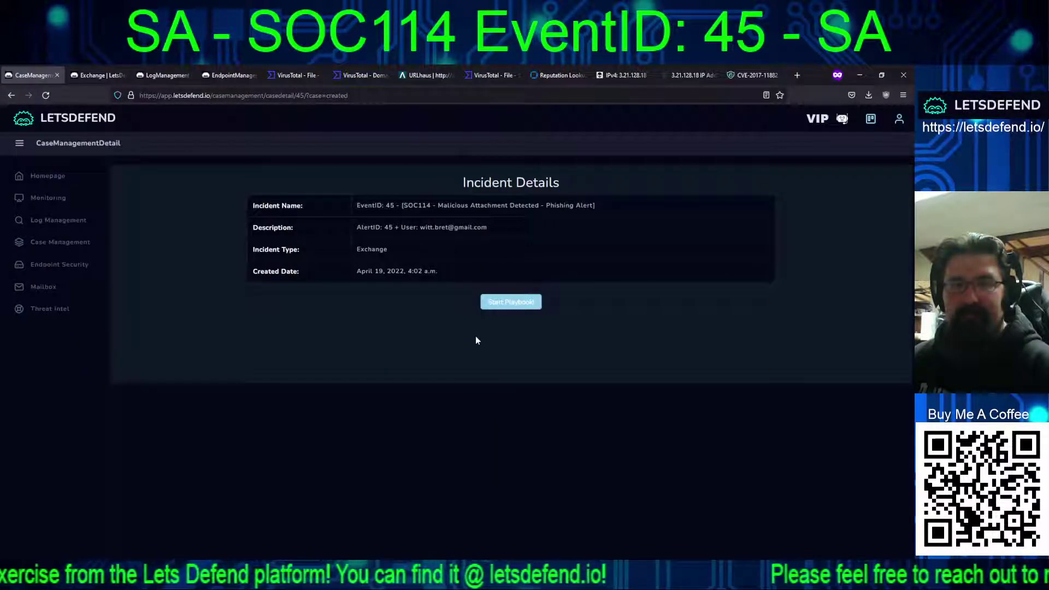
{"action": "left_click", "coordinate": [494, 302]}
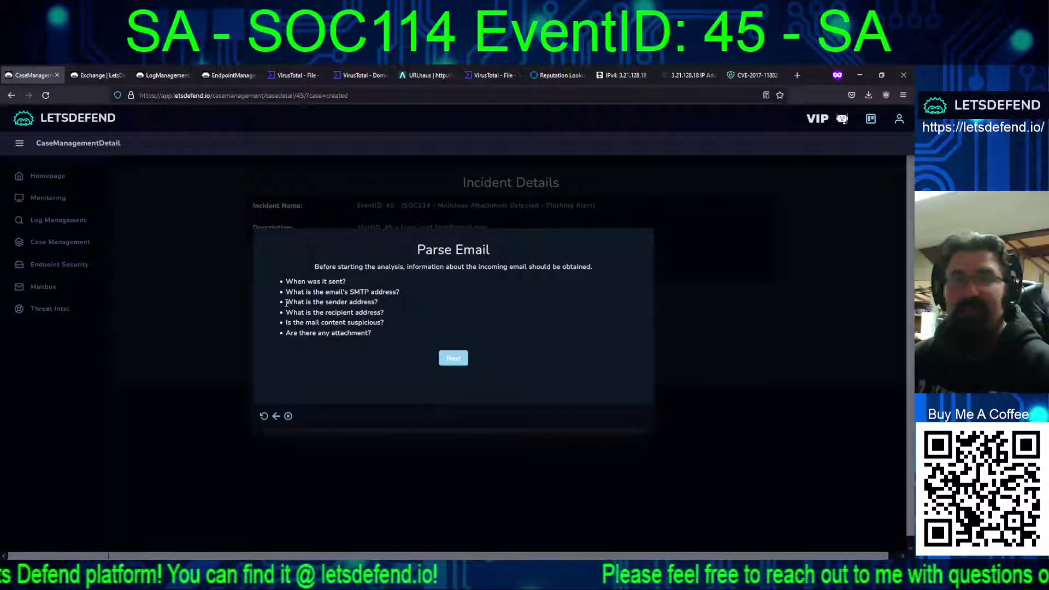
Step: Review the Invoice email for the Parse Email questions and advance the playbook past that stage
{"action": "left_click", "coordinate": [92, 76]}
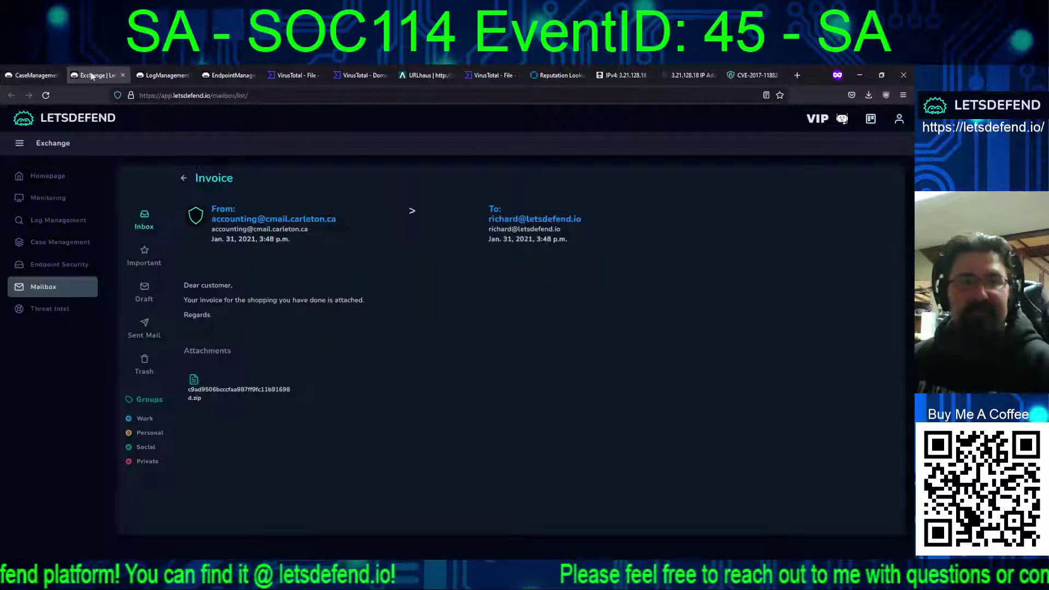
{"action": "left_click", "coordinate": [25, 71]}
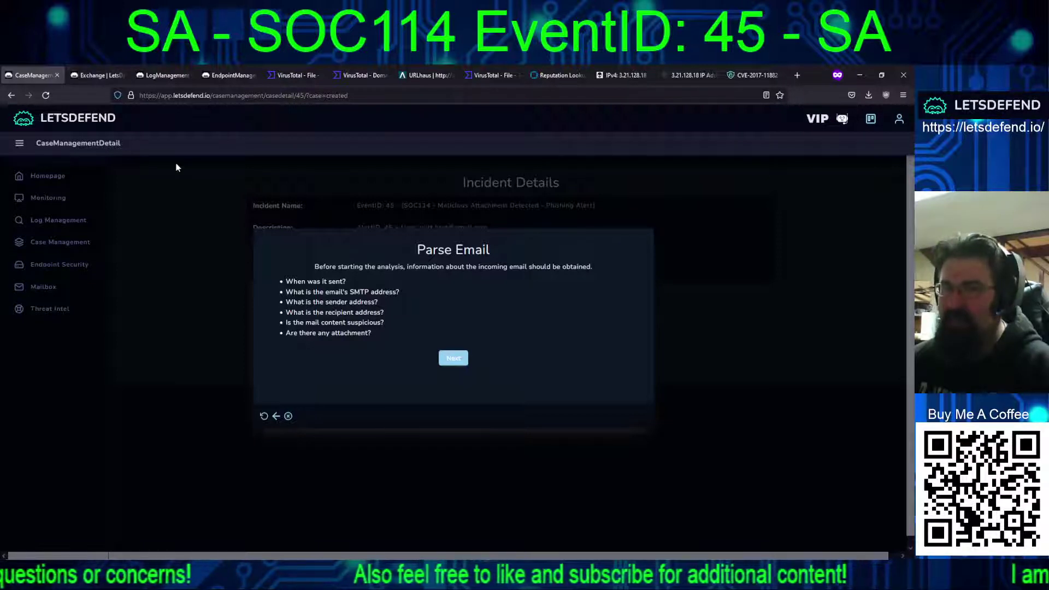
{"action": "left_click", "coordinate": [453, 358]}
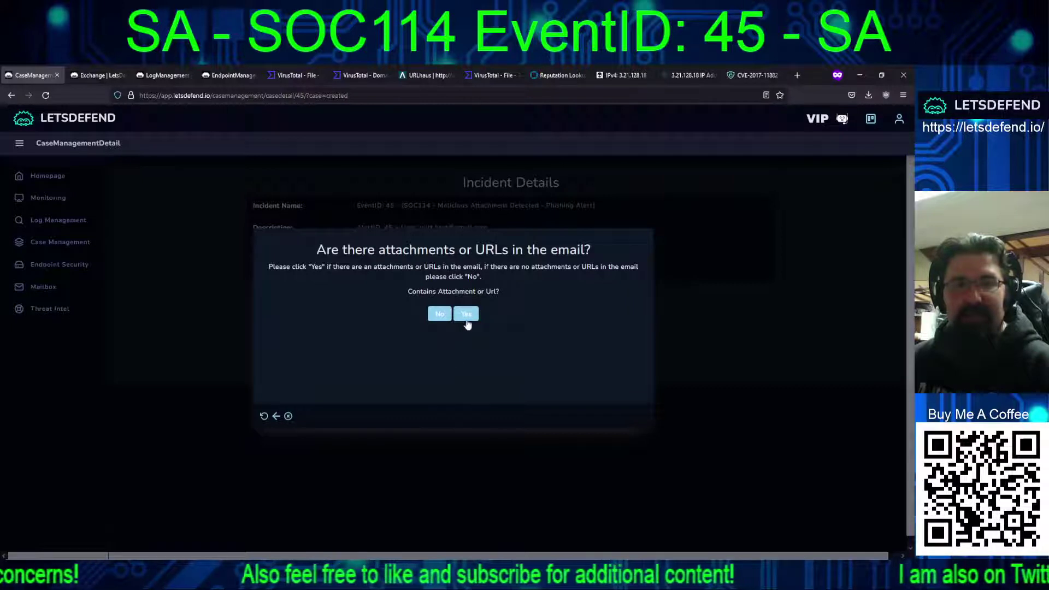
Step: Answer the playbook with Yes for attachments or URLs, Malicious for the analysis, and Delivered for the mail
{"action": "left_click", "coordinate": [466, 315]}
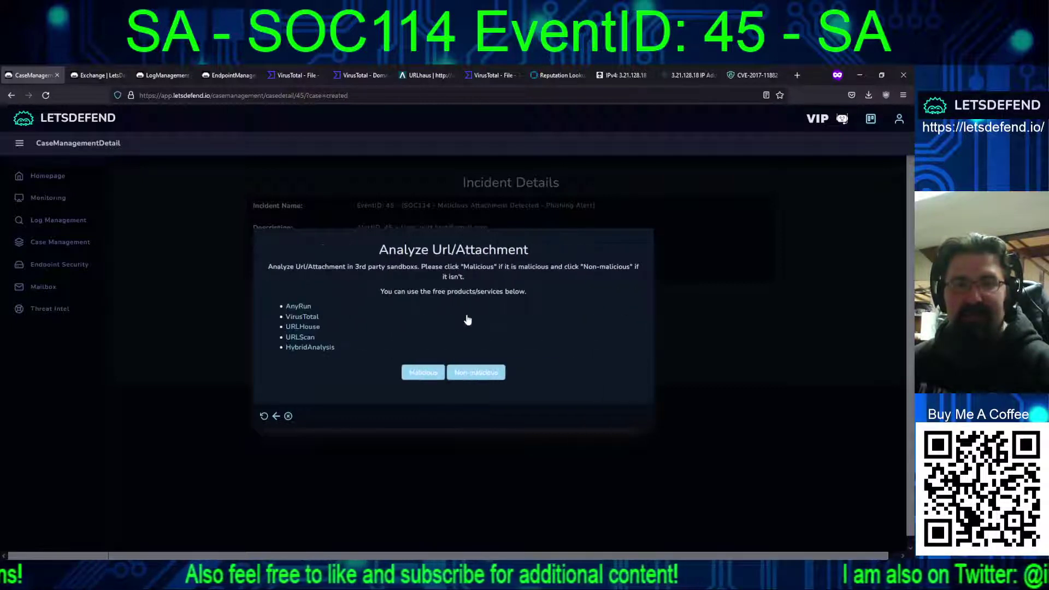
{"action": "left_click", "coordinate": [423, 373]}
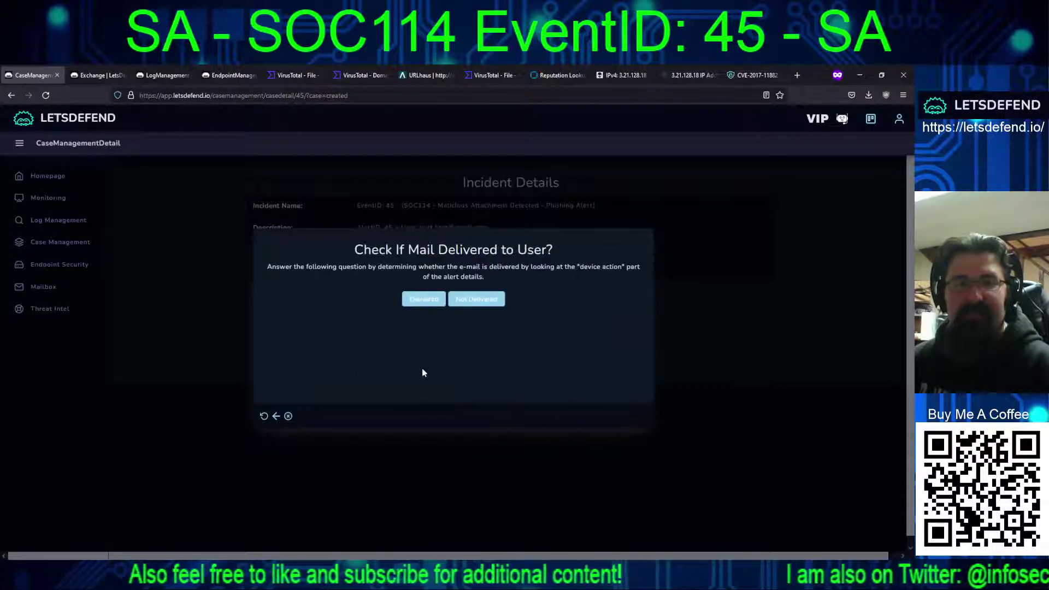
{"action": "left_click", "coordinate": [419, 301]}
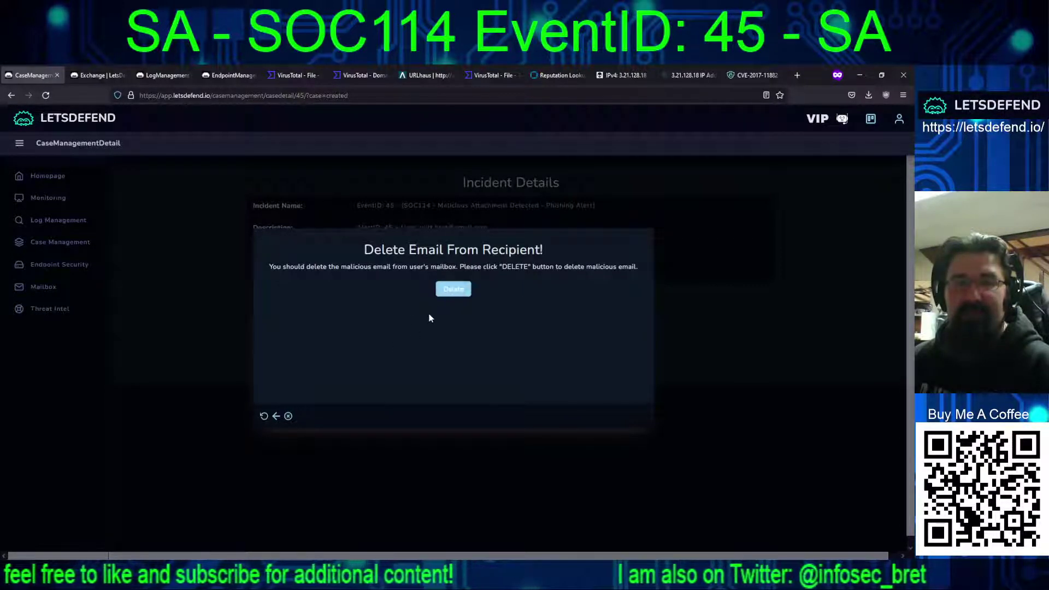
Step: Complete the playbook's email deletion and containment stages, marking the malicious file as Opened
{"action": "left_click", "coordinate": [453, 289]}
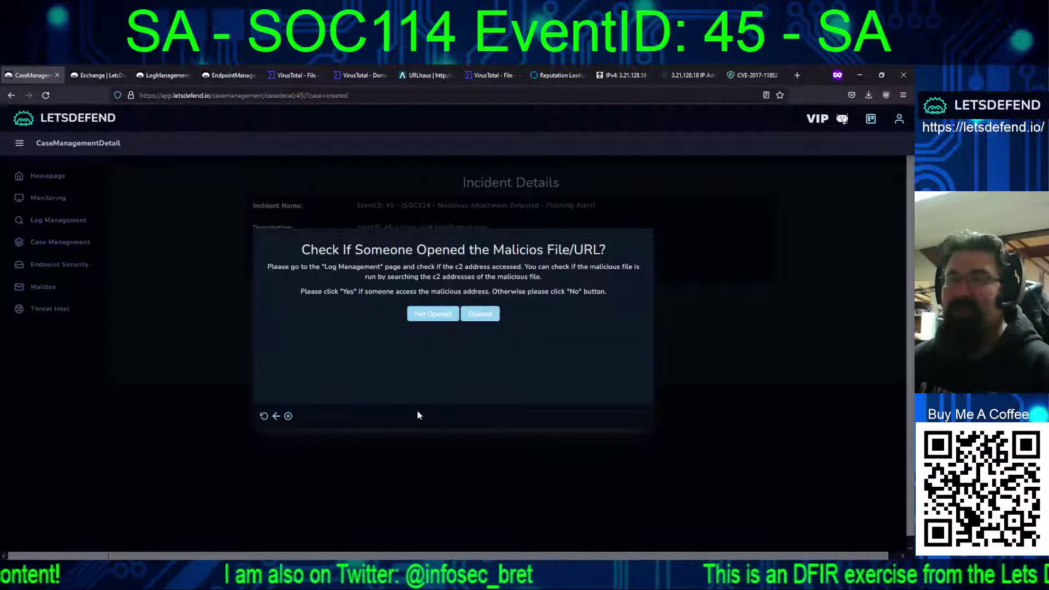
{"action": "left_click", "coordinate": [480, 314]}
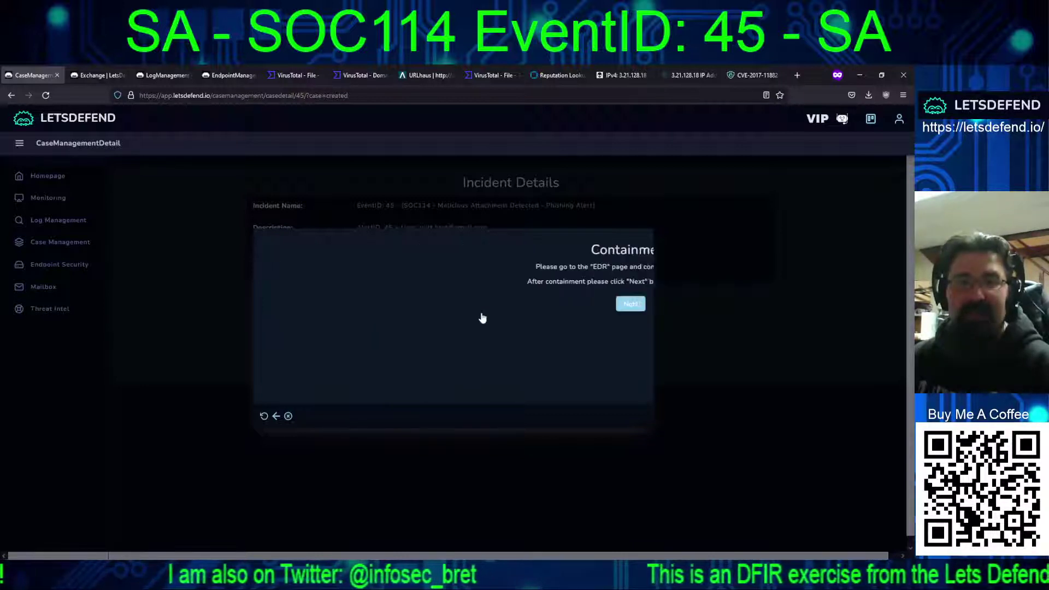
{"action": "left_click", "coordinate": [453, 305]}
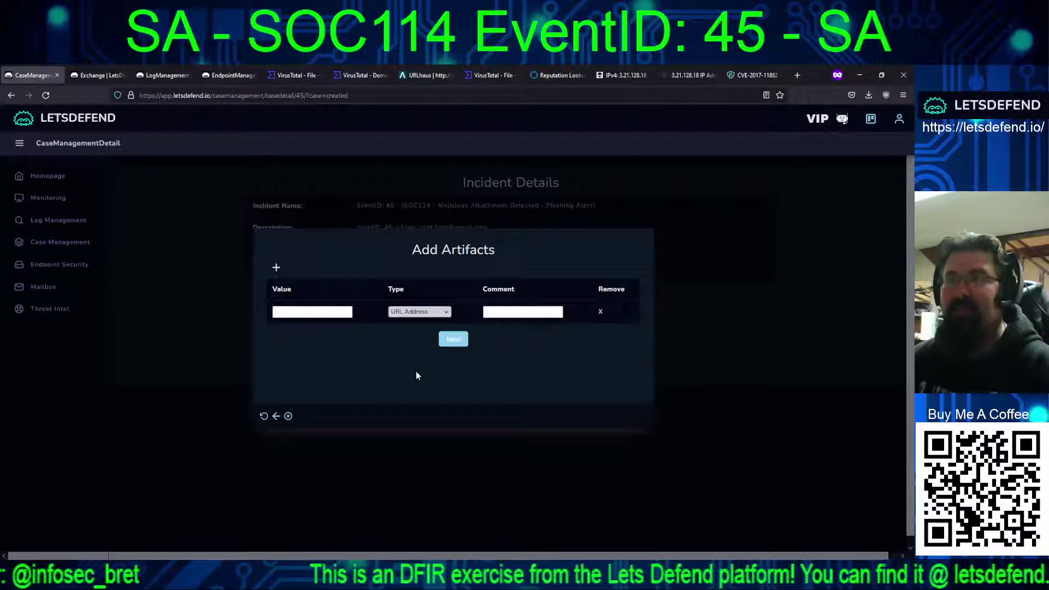
Step: Set up four playbook artifact entries with the types MD5 Hash, MD5 Hash, IP Address and URL Address
{"action": "key", "text": "m"}
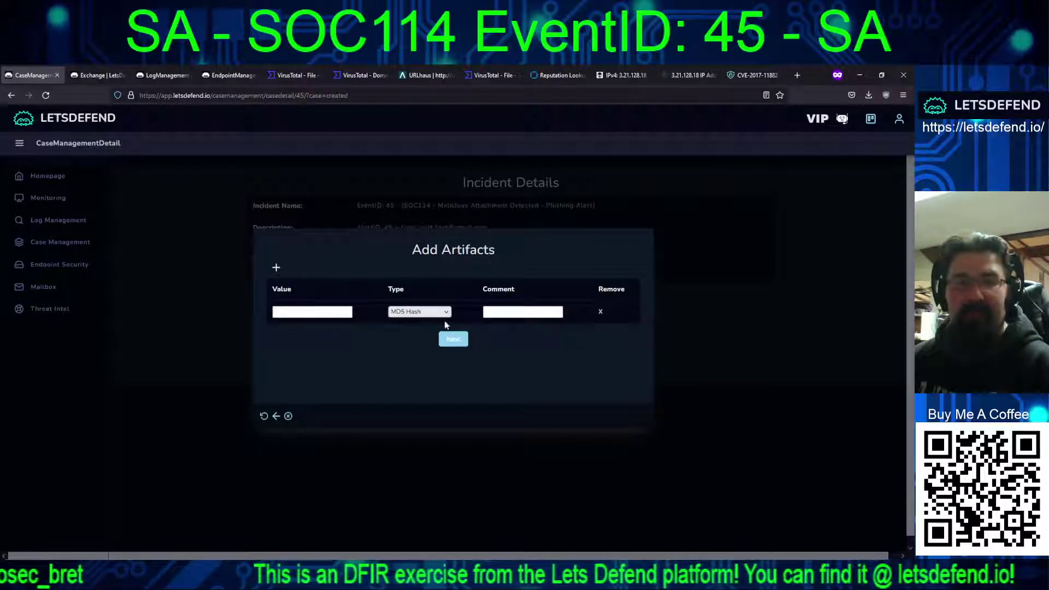
{"action": "left_click", "coordinate": [276, 268]}
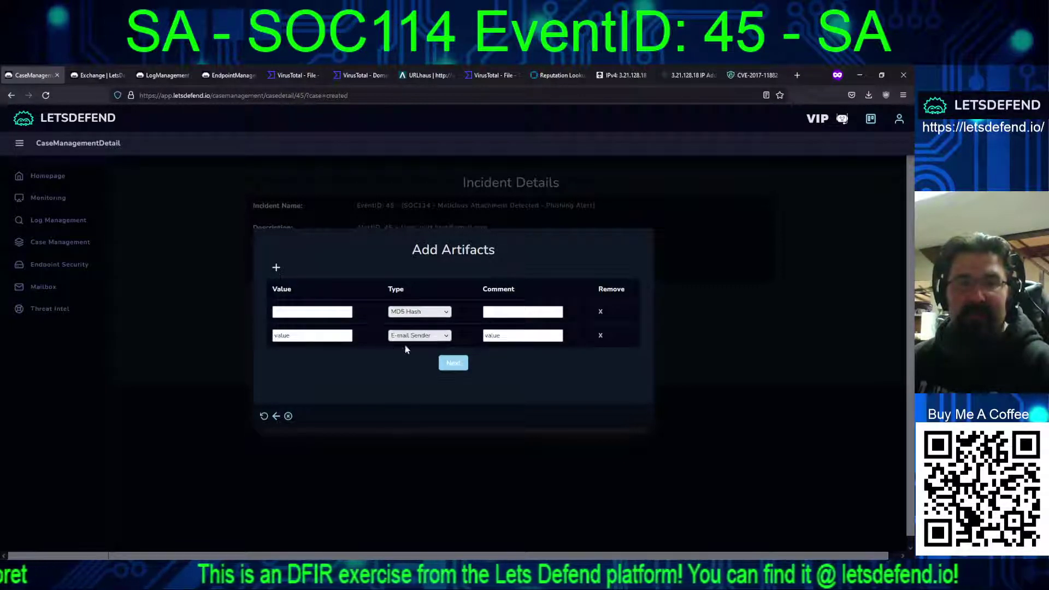
{"action": "key", "text": "m"}
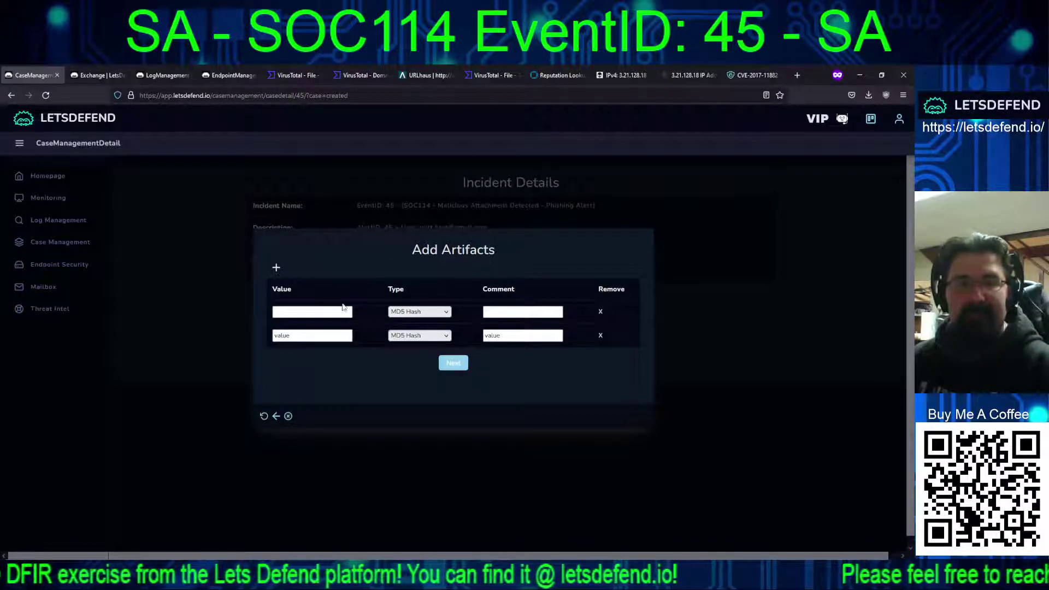
{"action": "left_click", "coordinate": [276, 267]}
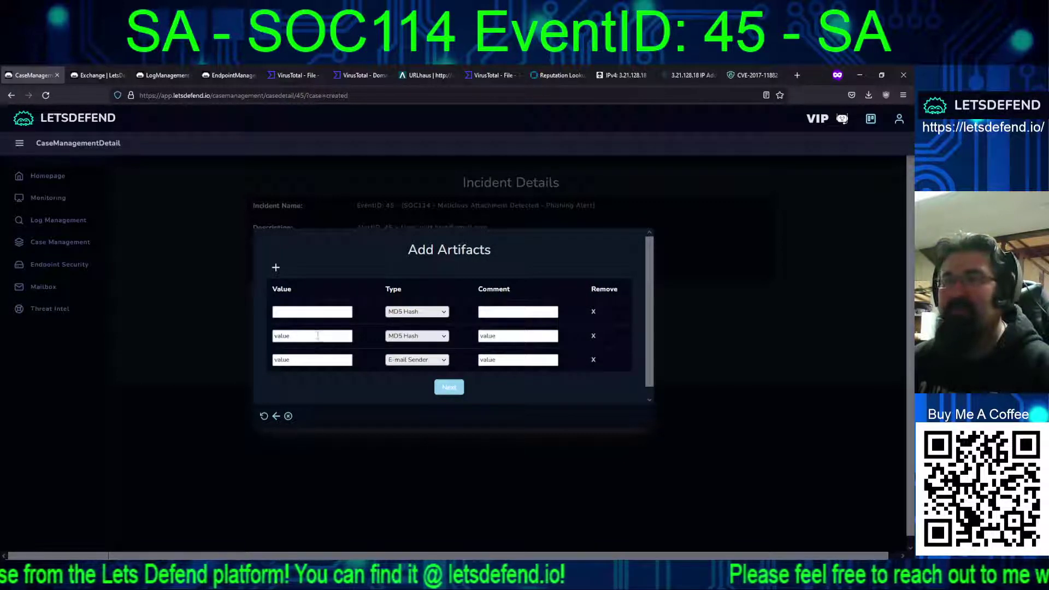
{"action": "left_click", "coordinate": [416, 360]}
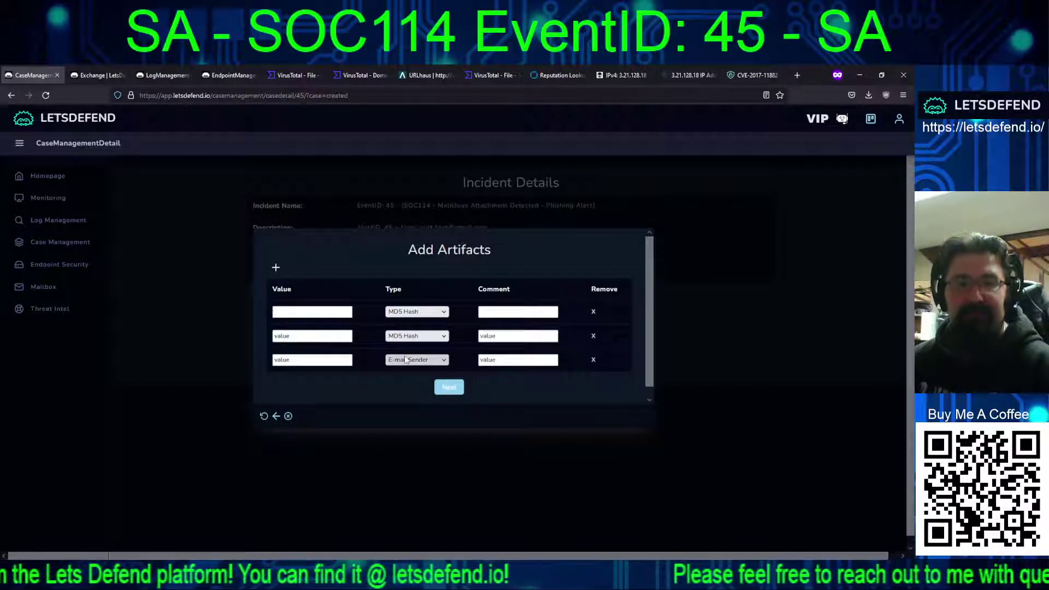
{"action": "left_click", "coordinate": [401, 409]}
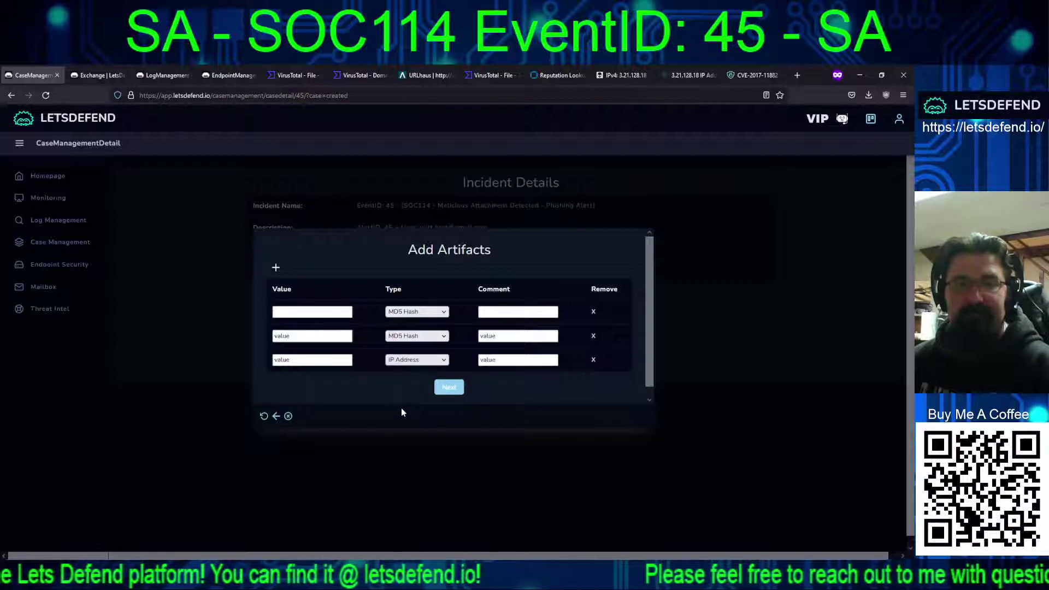
{"action": "left_click", "coordinate": [277, 267]}
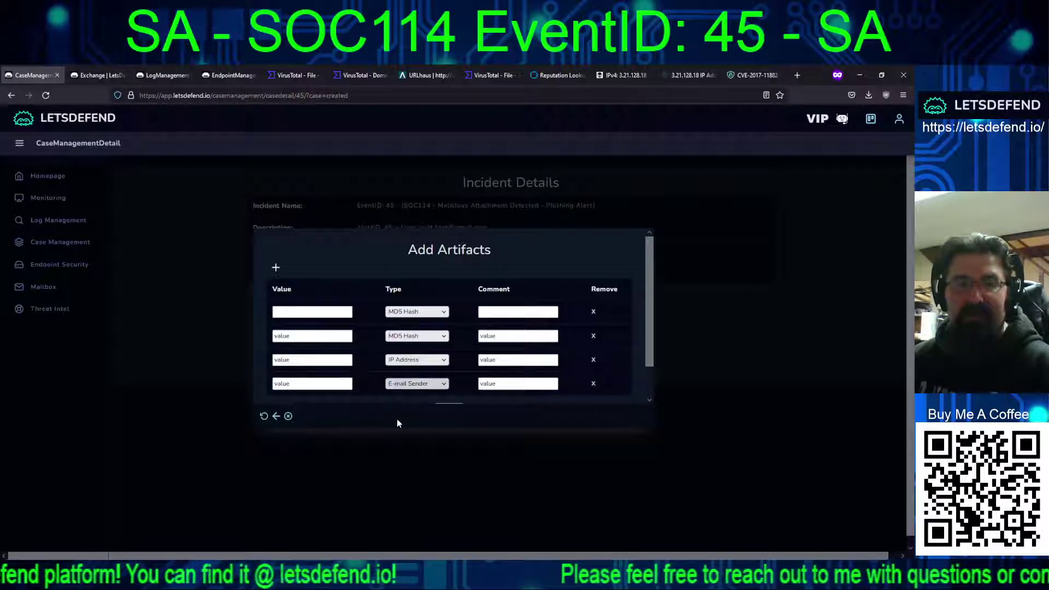
{"action": "left_click", "coordinate": [395, 386]}
{"action": "left_click", "coordinate": [395, 408]}
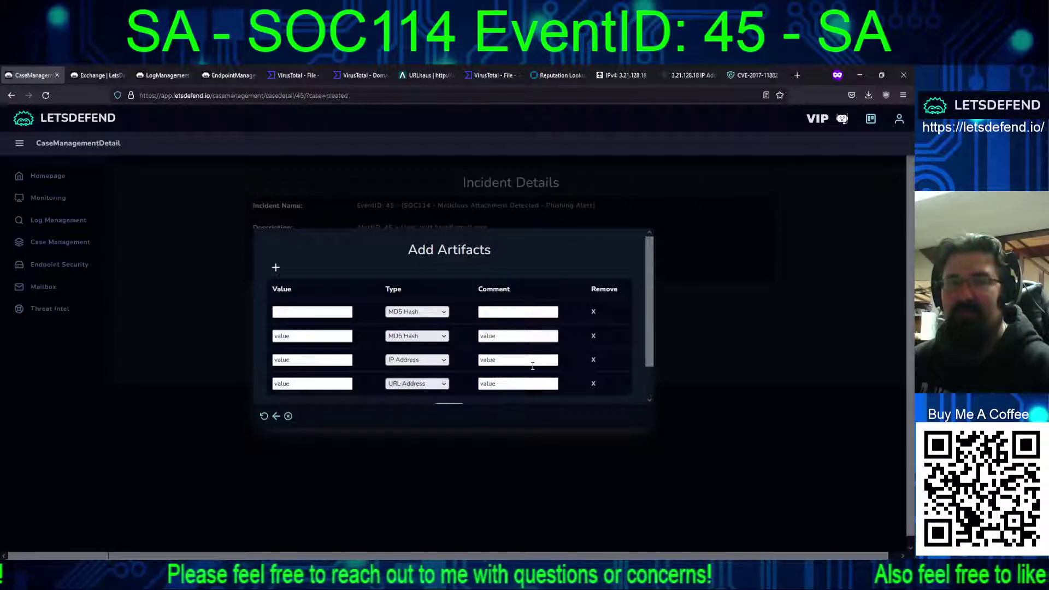
Step: Add three more artifact entries, keeping the first as E-mail Sender, setting the second to E-mail Domain, and choosing the third's type
{"action": "scroll", "coordinate": [338, 300], "scroll_direction": "down", "scroll_amount": 1}
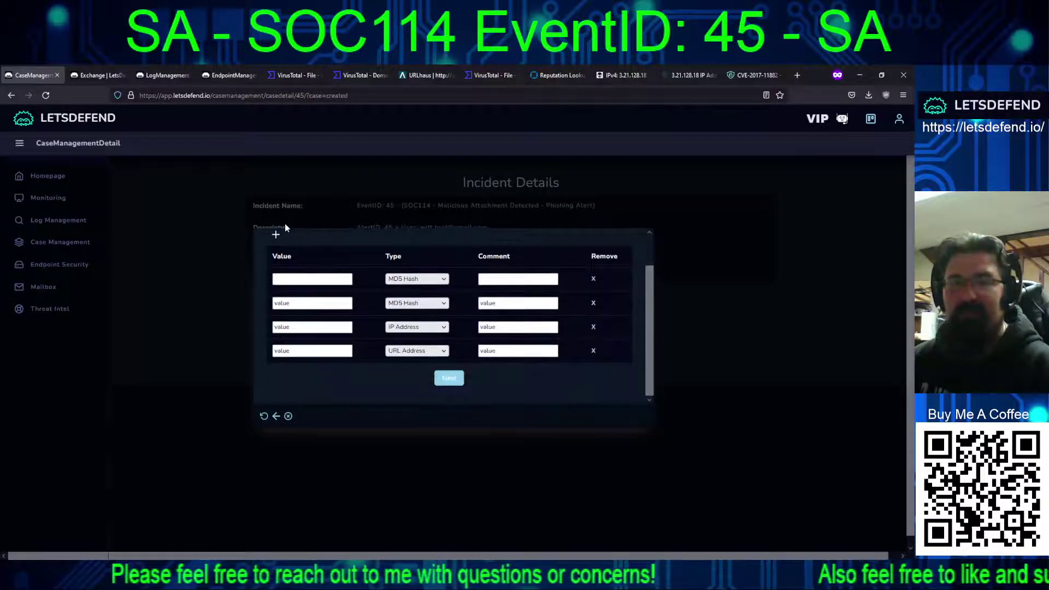
{"action": "left_click", "coordinate": [276, 235]}
{"action": "left_click", "coordinate": [276, 235]}
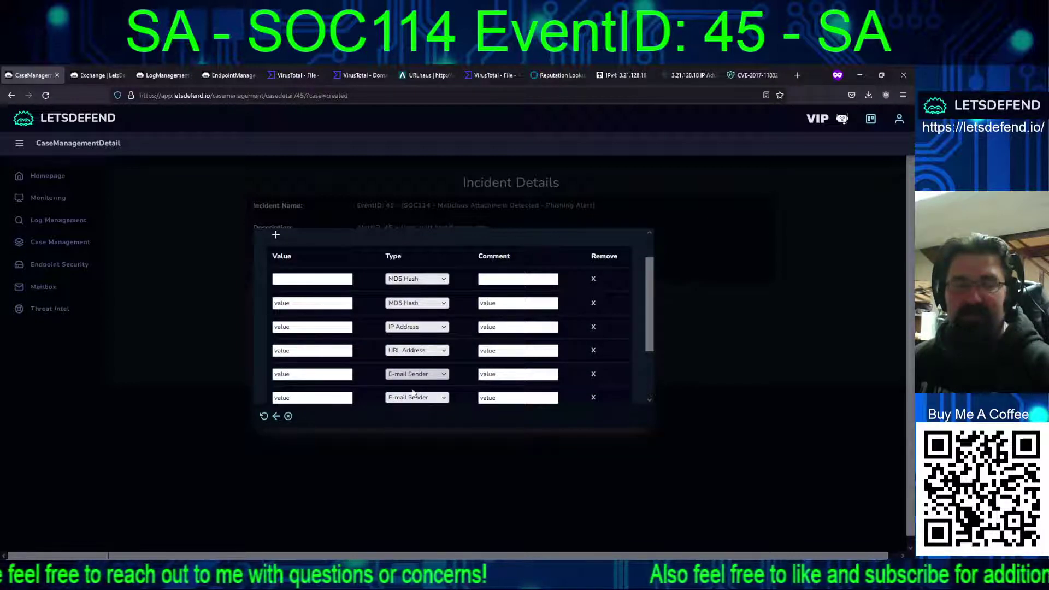
{"action": "left_click", "coordinate": [413, 402]}
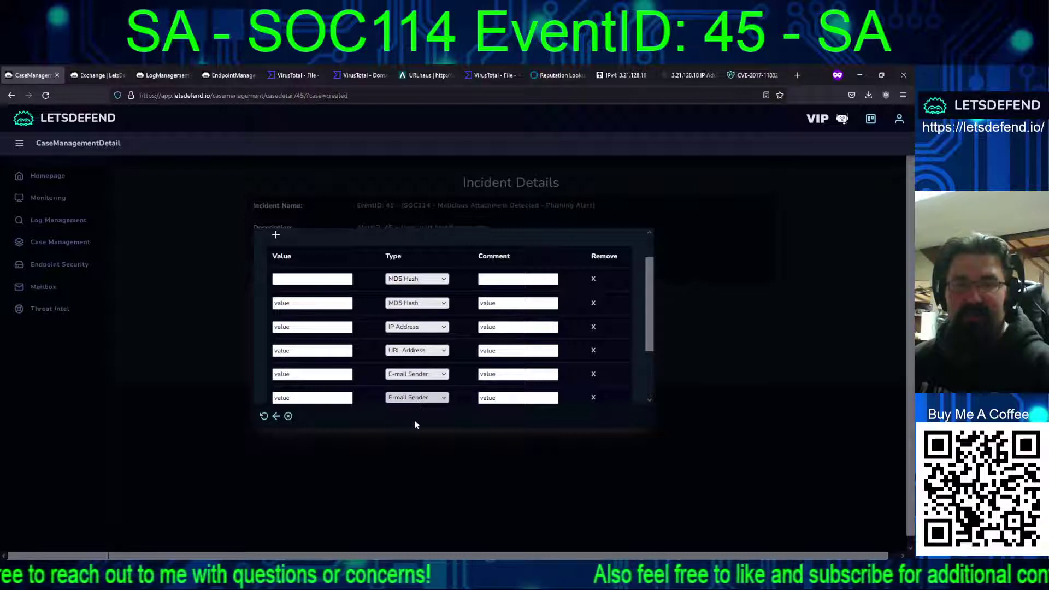
{"action": "left_click", "coordinate": [416, 424]}
{"action": "left_click", "coordinate": [650, 397]}
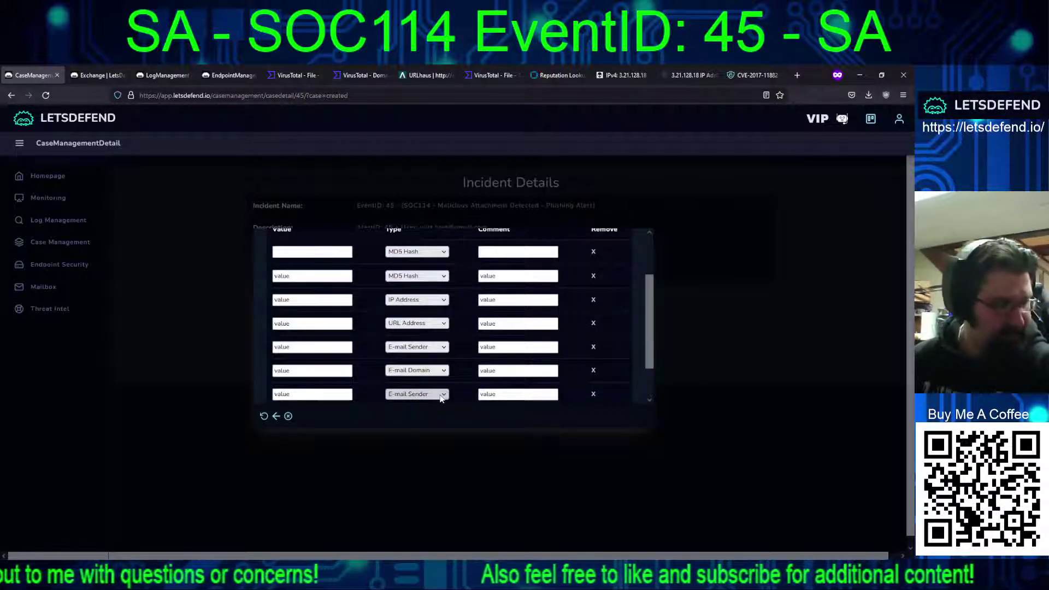
{"action": "left_click", "coordinate": [440, 397]}
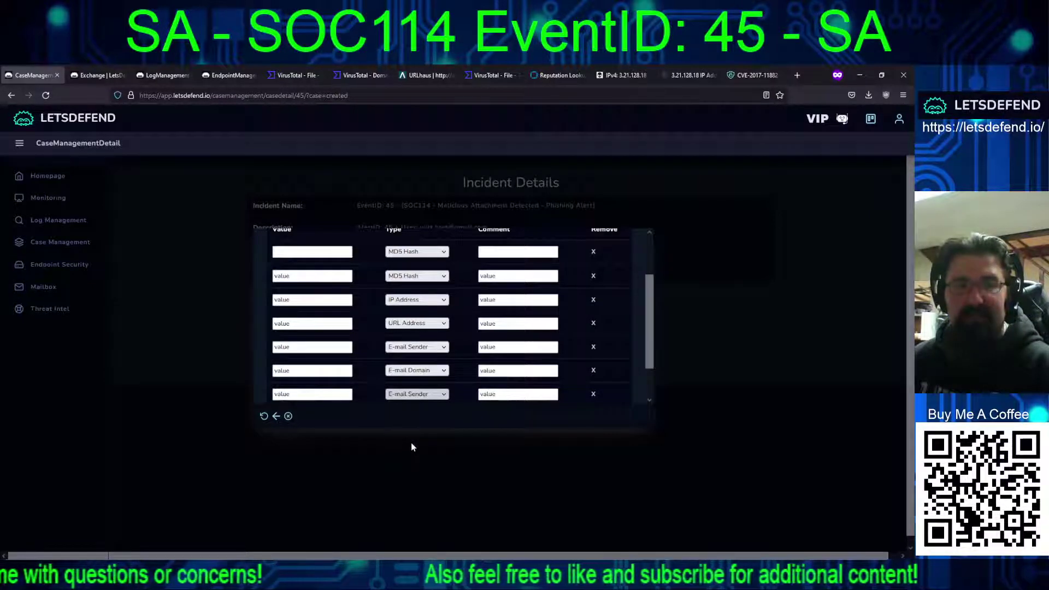
{"action": "left_click", "coordinate": [411, 443]}
{"action": "scroll", "coordinate": [650, 242], "scroll_direction": "up", "scroll_amount": 3}
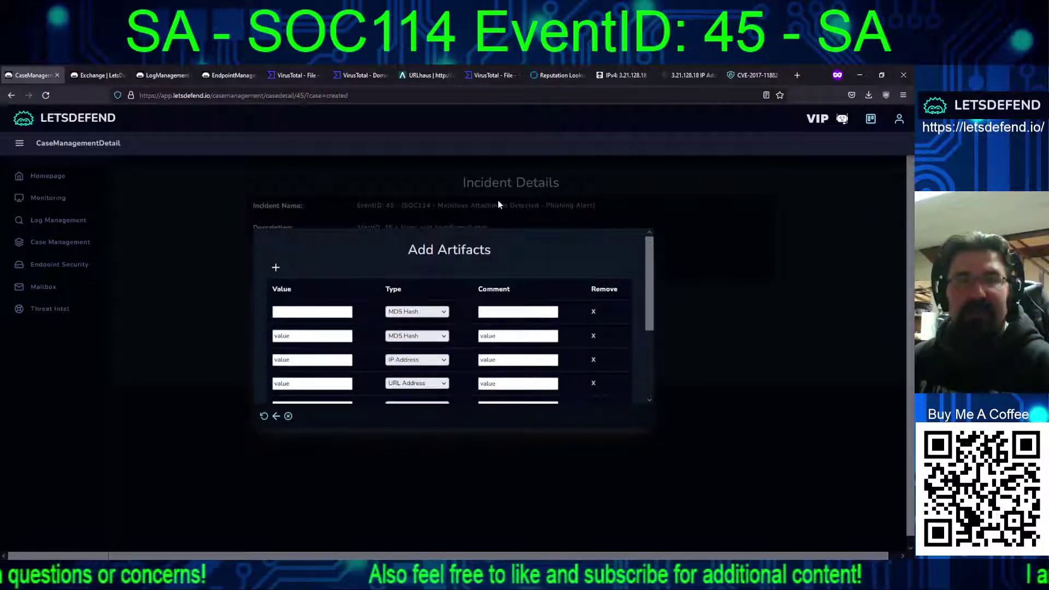
Step: Copy the malicious attachment's MD5 hash from its VirusTotal details into the first artifact's value
{"action": "left_click", "coordinate": [301, 74]}
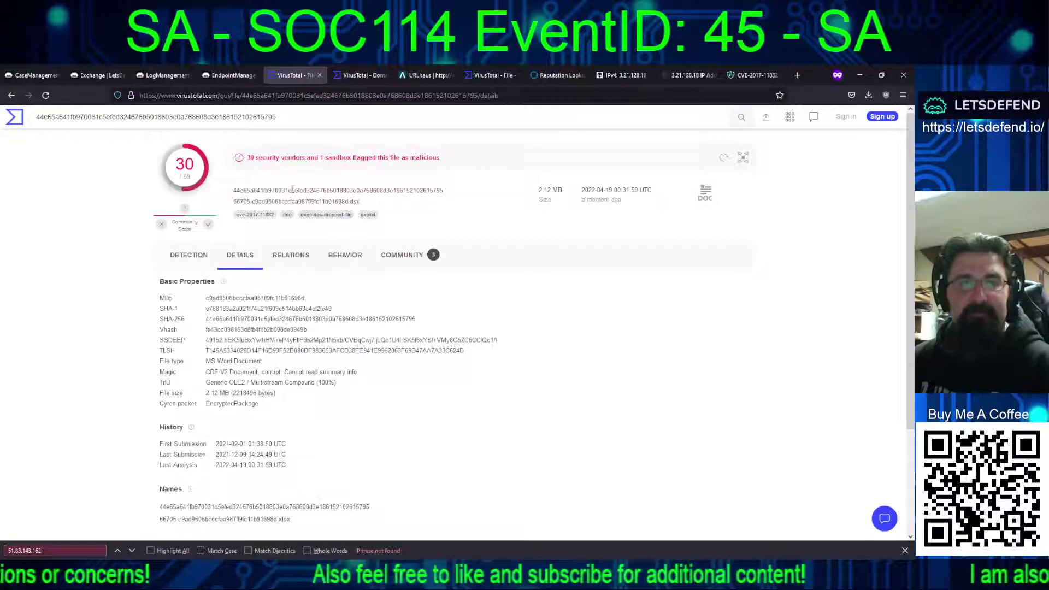
{"action": "double_click", "coordinate": [359, 189]}
{"action": "left_click", "coordinate": [250, 297]}
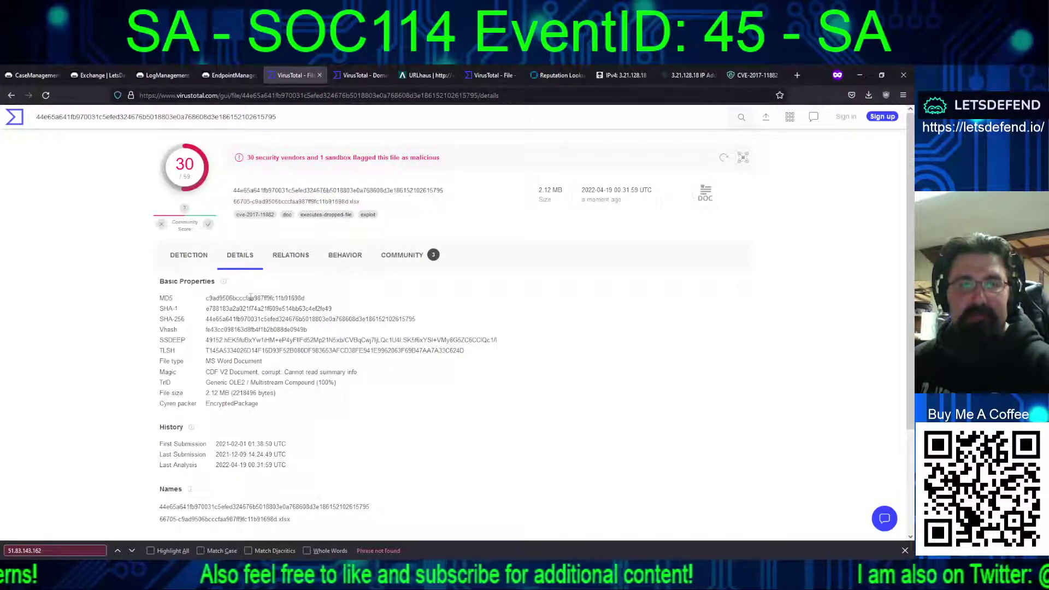
{"action": "double_click", "coordinate": [250, 298]}
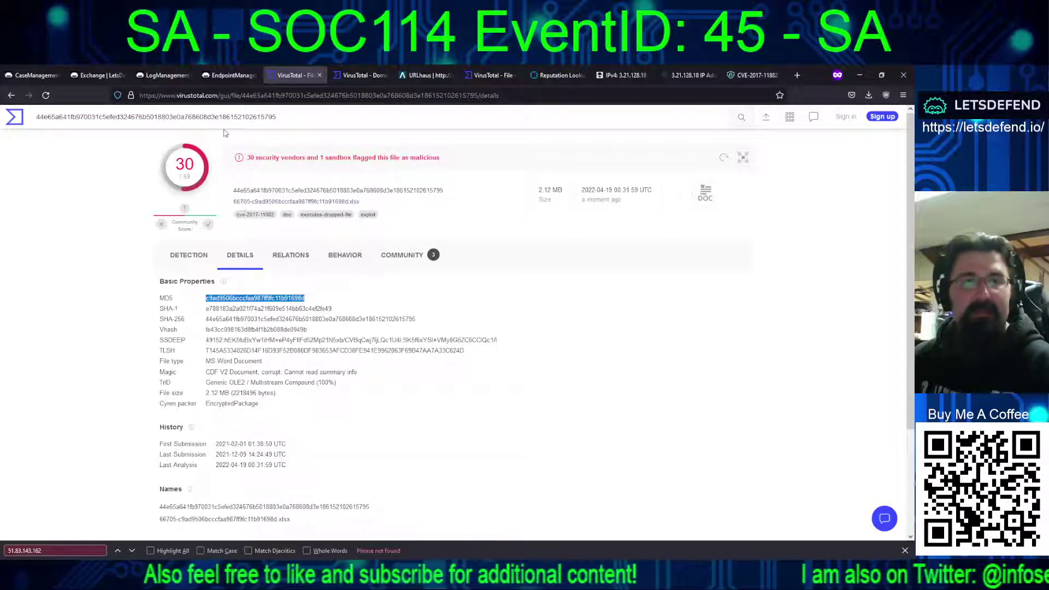
{"action": "left_click", "coordinate": [33, 75]}
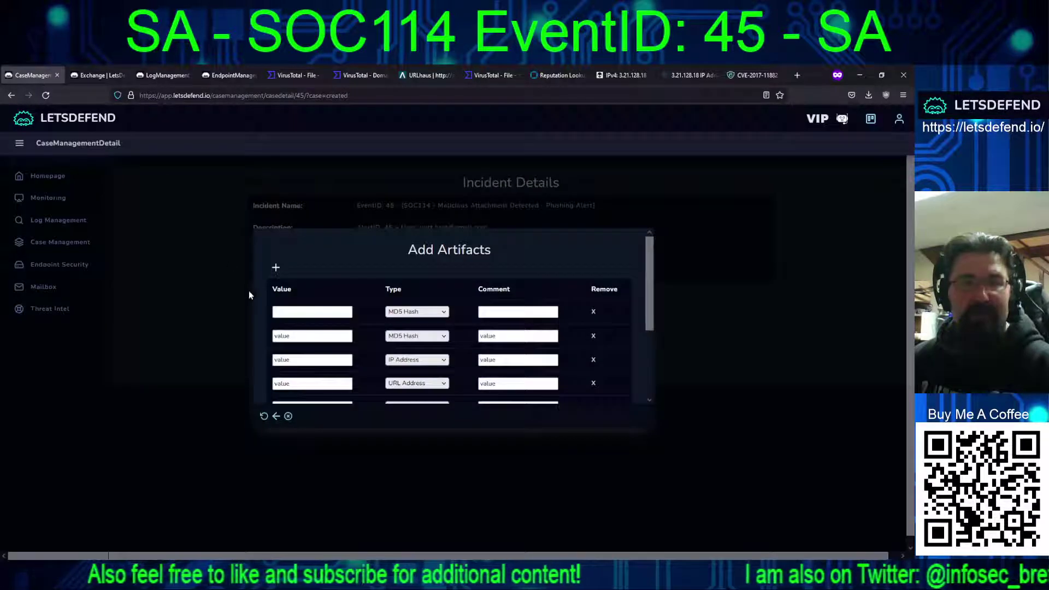
{"action": "left_click", "coordinate": [289, 318]}
{"action": "key", "text": "ctrl+v"}
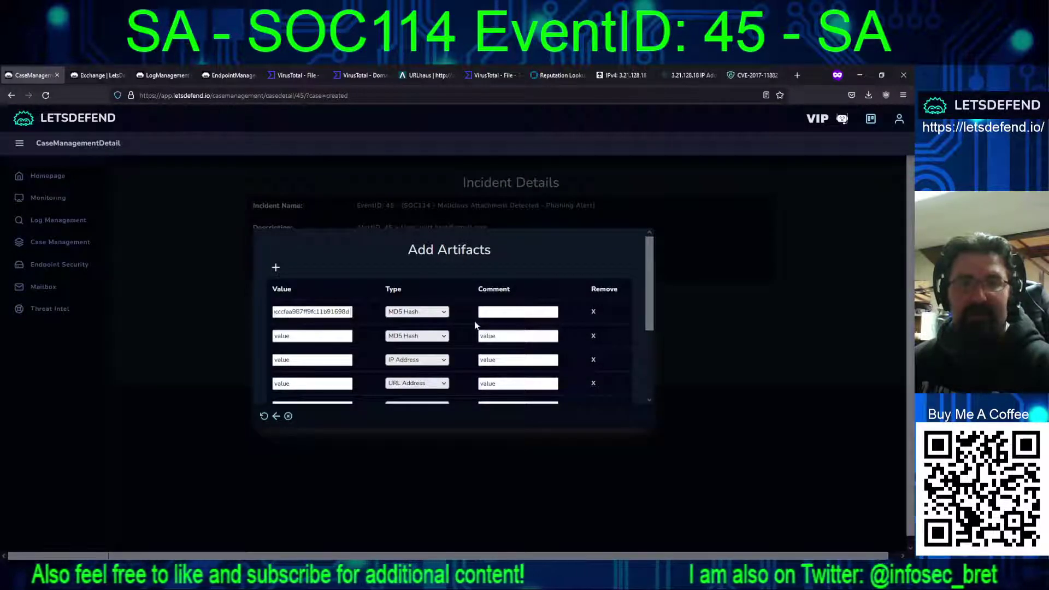
Step: Comment the first MD5 hash artifact as "XLSX Attachment"
{"action": "left_click", "coordinate": [513, 312]}
{"action": "type", "text": "XL"}
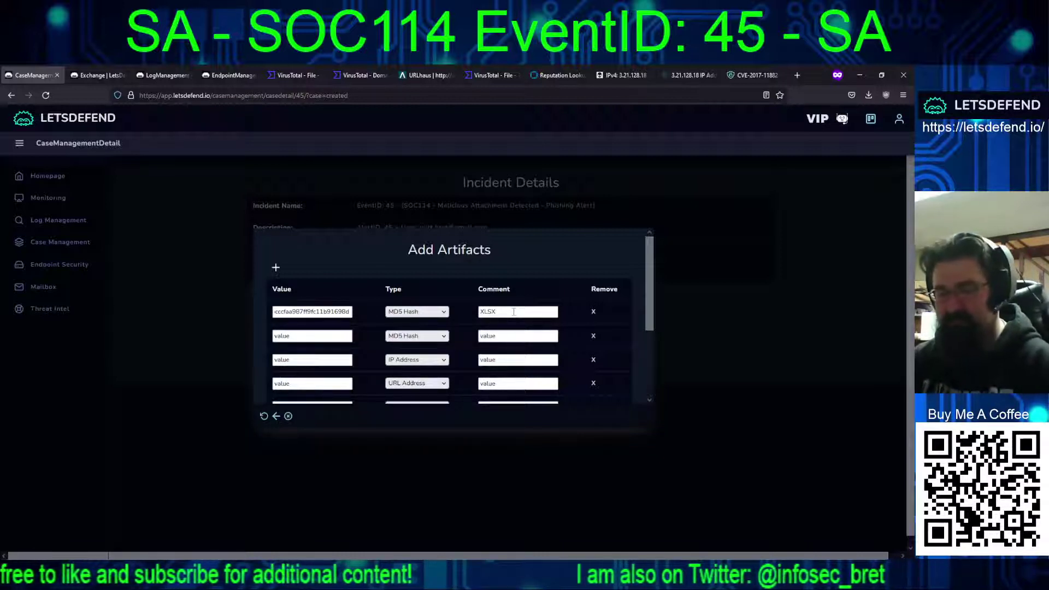
{"action": "type", "text": "SX "}
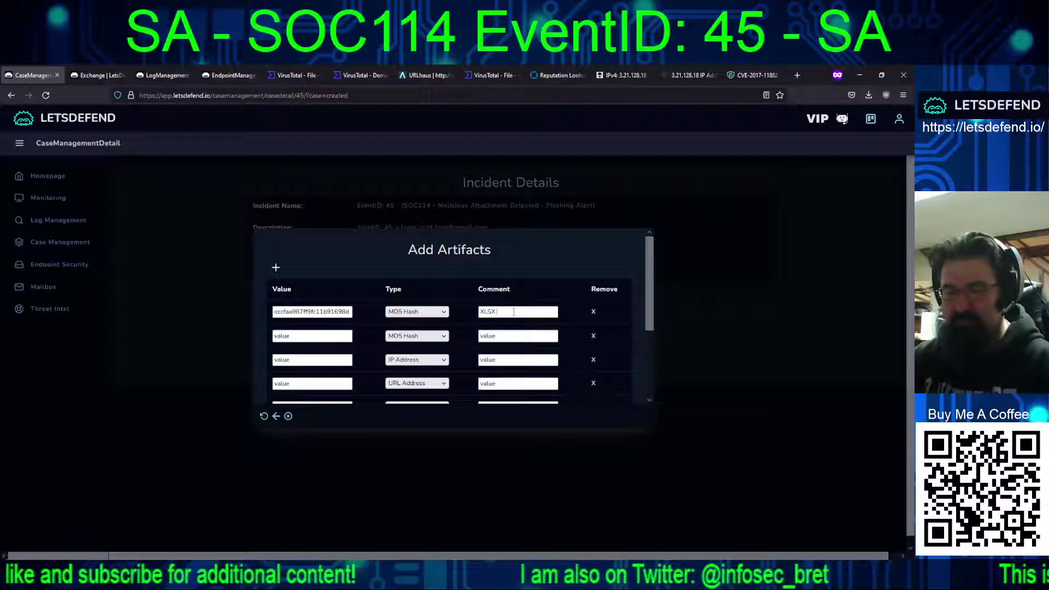
{"action": "type", "text": "INVOICE"}
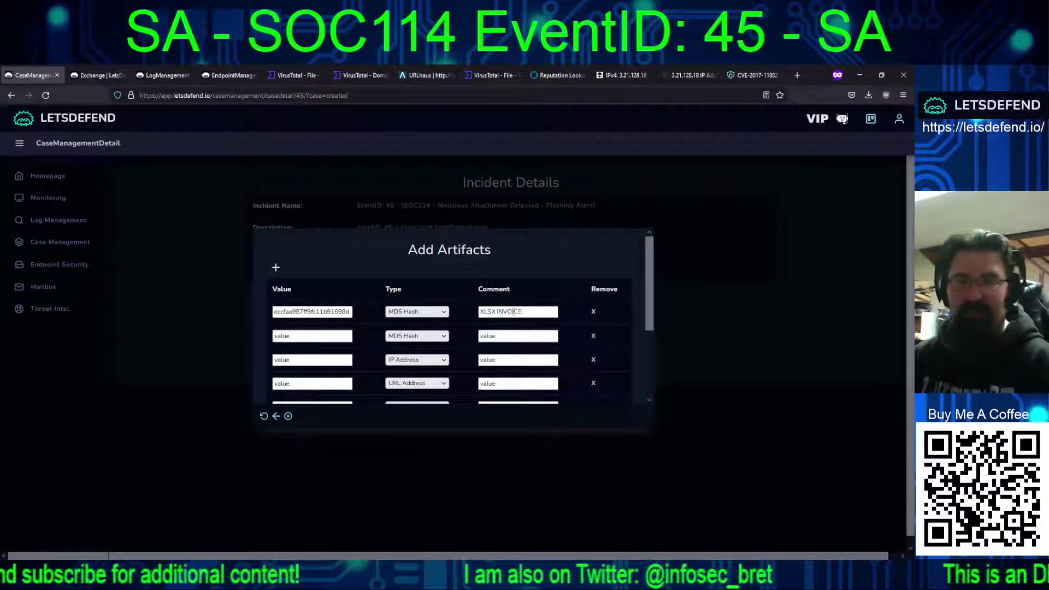
{"action": "type", "text": " A"}
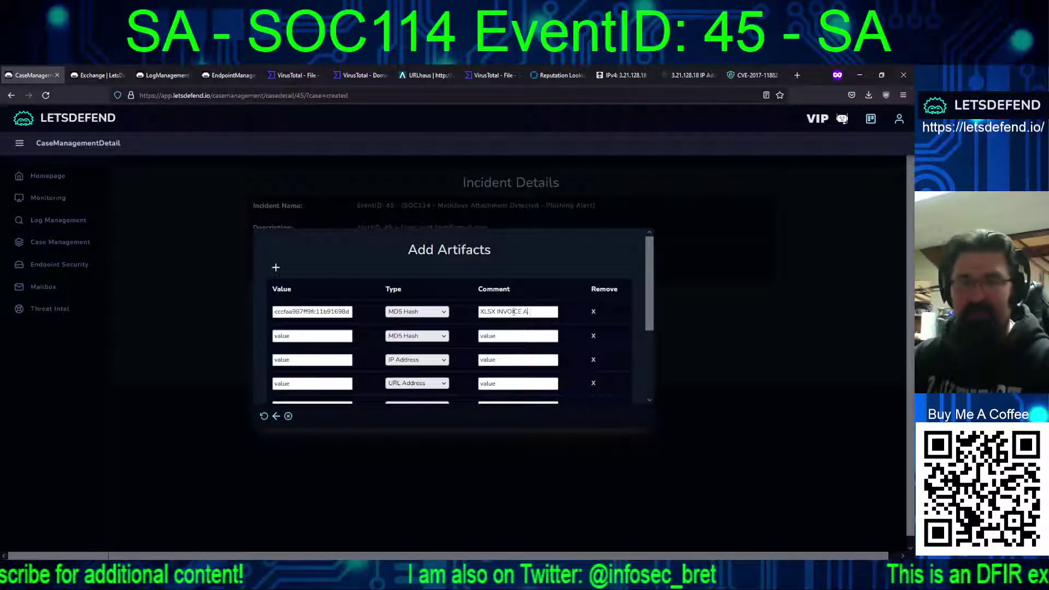
{"action": "type", "text": "tt"}
{"action": "key", "text": "BackSpace"}
{"action": "key", "text": "BackSpace"}
{"action": "key", "text": "BackSpace"}
{"action": "key", "text": "BackSpace"}
{"action": "key", "text": "BackSpace"}
{"action": "key", "text": "BackSpace"}
{"action": "key", "text": "BackSpace"}
{"action": "key", "text": "BackSpace"}
{"action": "key", "text": "BackSpace"}
{"action": "key", "text": "BackSpace"}
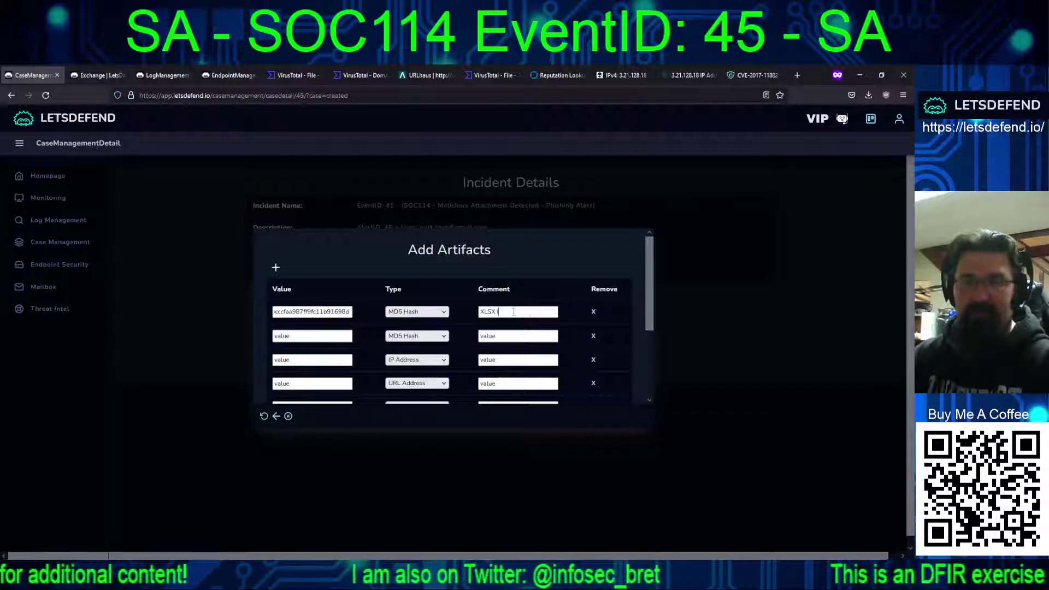
{"action": "type", "text": "Attachment"}
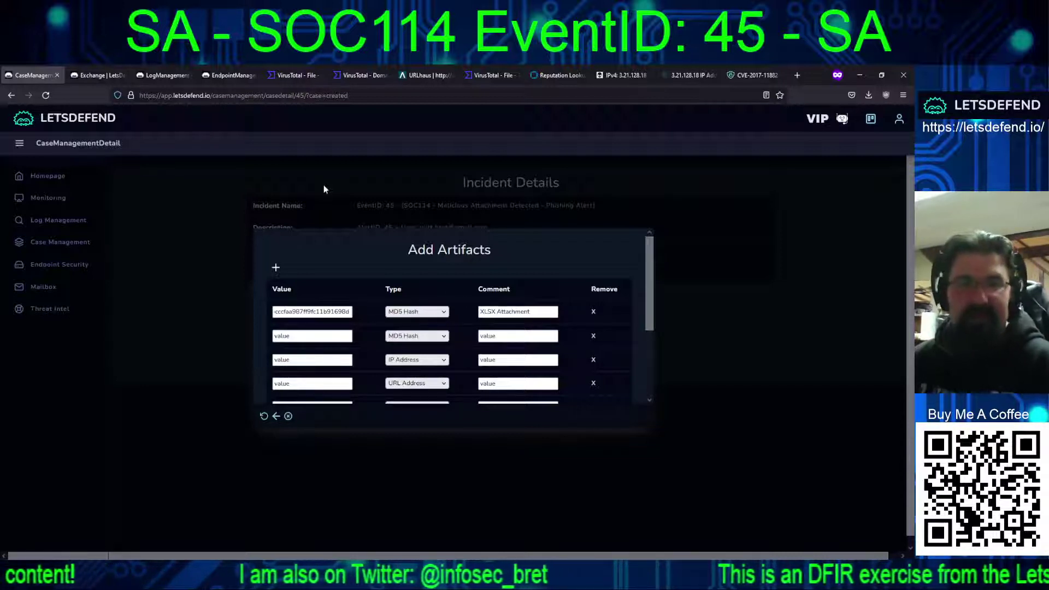
Step: Copy the dropped executable's MD5 hash from its VirusTotal details into the second artifact's value
{"action": "left_click", "coordinate": [491, 75]}
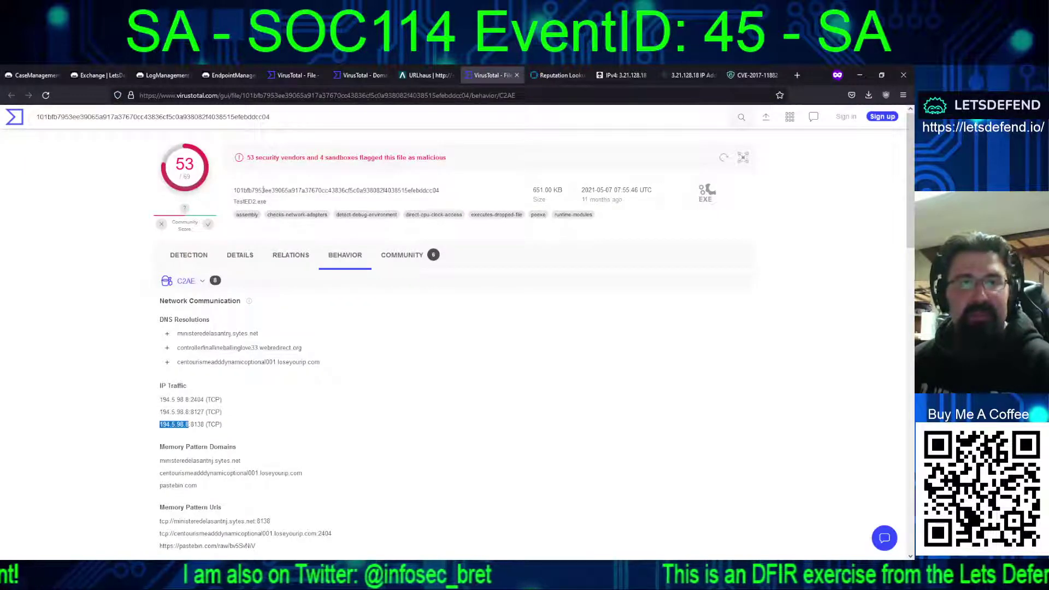
{"action": "left_click", "coordinate": [236, 261]}
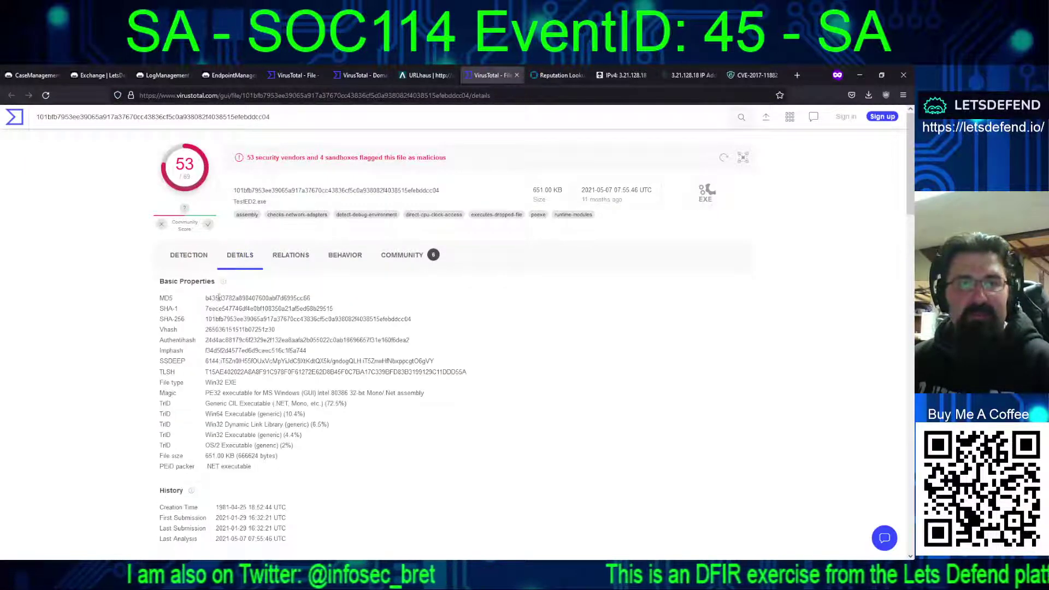
{"action": "double_click", "coordinate": [218, 298]}
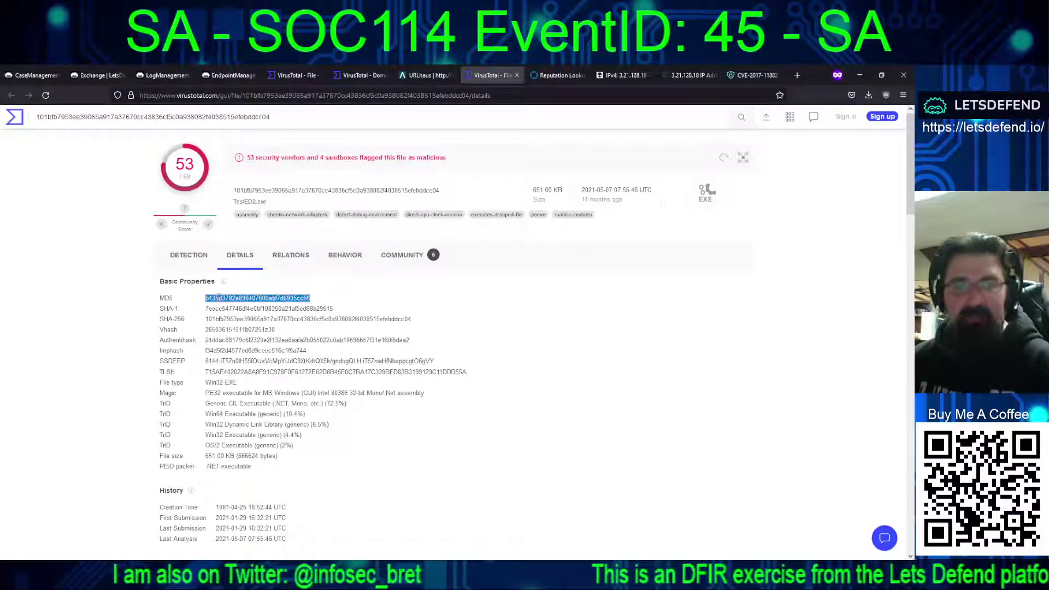
{"action": "left_click", "coordinate": [33, 76]}
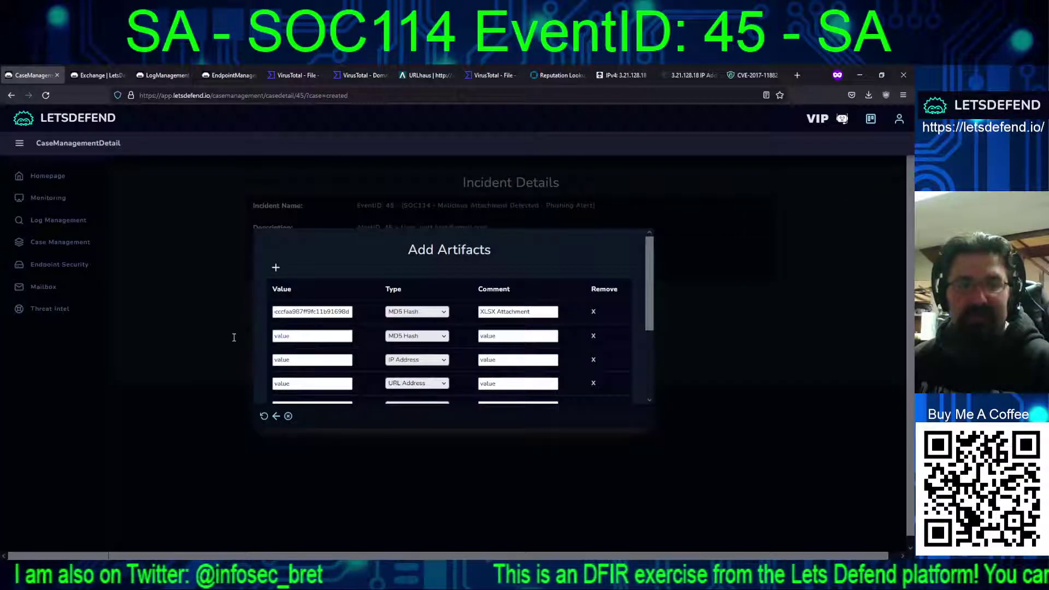
{"action": "key", "text": "ctrl+v"}
Step: Comment the second MD5 hash artifact as "RemcosRAT (network.exe)"
{"action": "key", "text": "Tab"}
{"action": "key", "text": "Tab"}
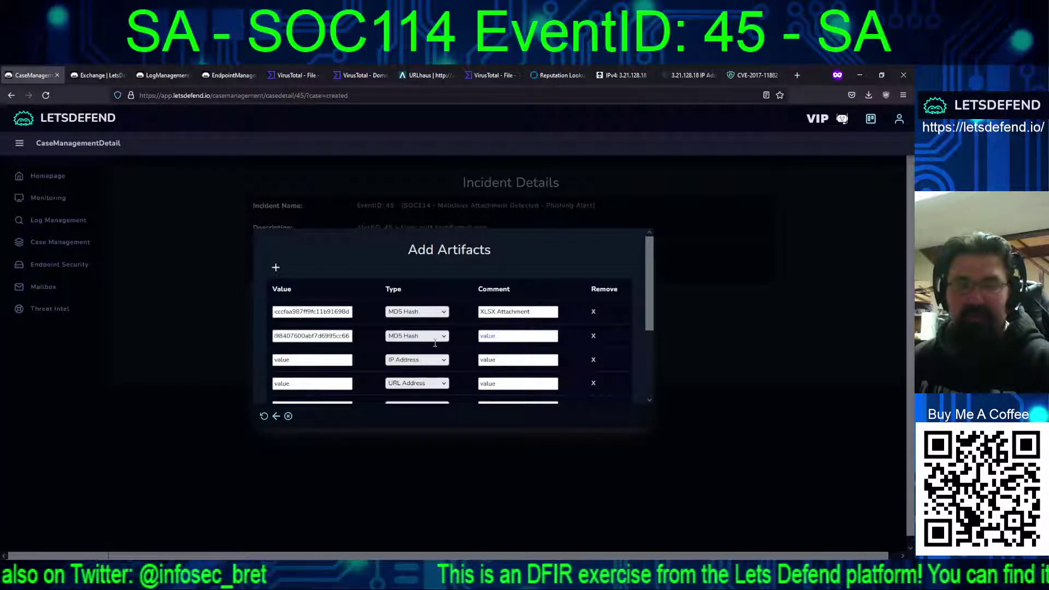
{"action": "type", "text": "Rem"}
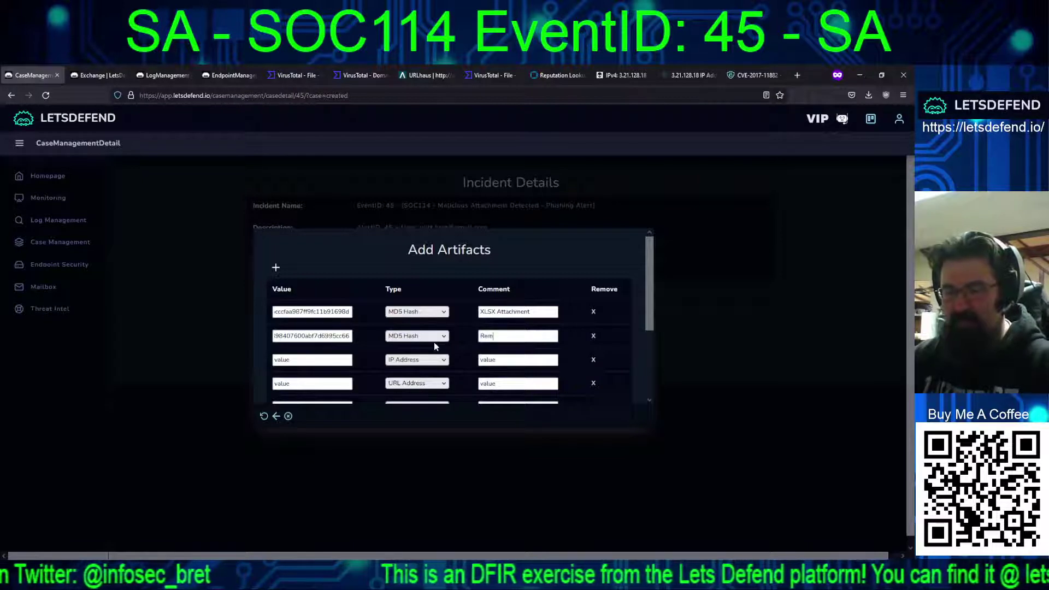
{"action": "type", "text": "cosRAT"}
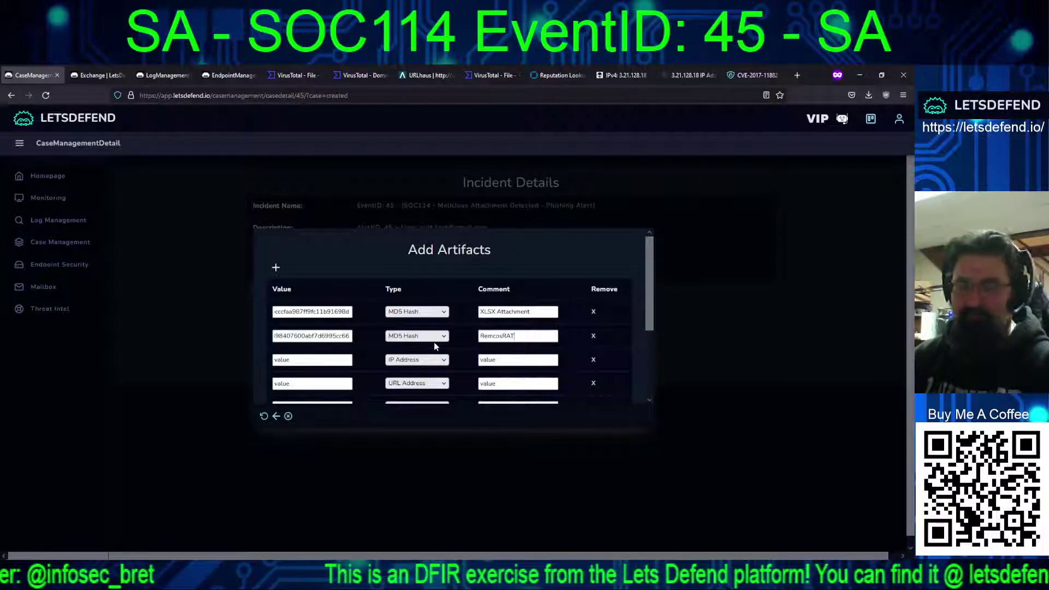
{"action": "type", "text": " (ne"}
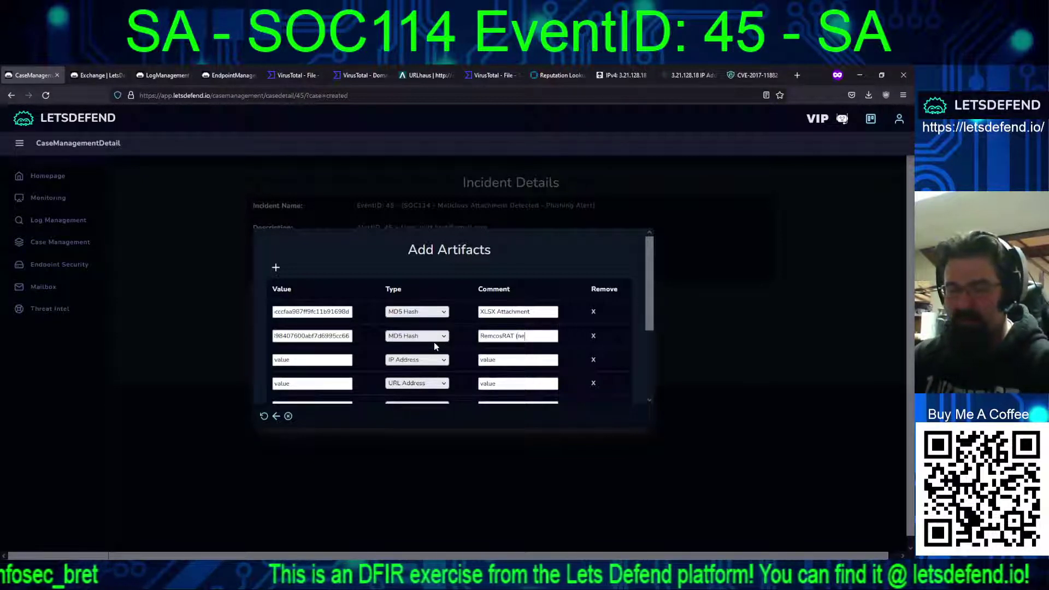
{"action": "type", "text": "towkr.ex"}
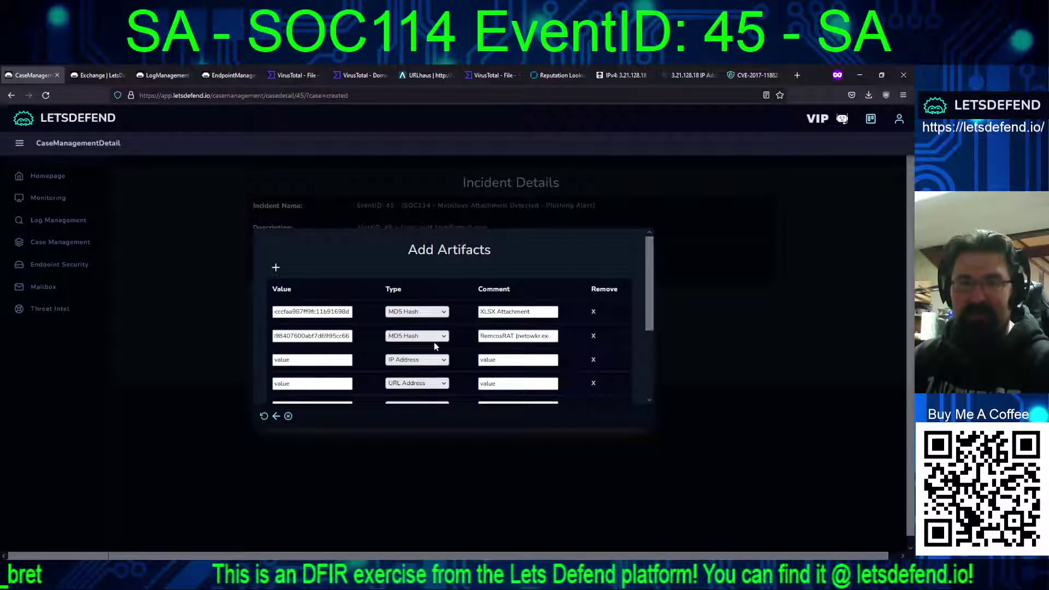
{"action": "key", "text": "BackSpace"}
{"action": "key", "text": "BackSpace"}
{"action": "key", "text": "BackSpace"}
{"action": "key", "text": "BackSpace"}
{"action": "key", "text": "BackSpace"}
{"action": "key", "text": "BackSpace"}
{"action": "key", "text": "BackSpace"}
{"action": "type", "text": "w"}
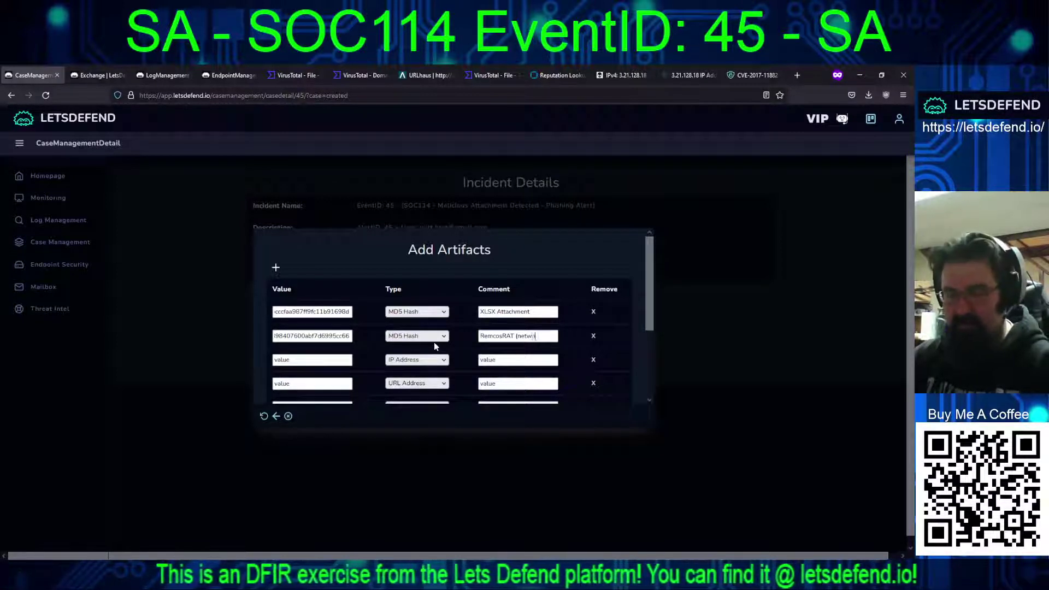
{"action": "type", "text": "ork.exe"}
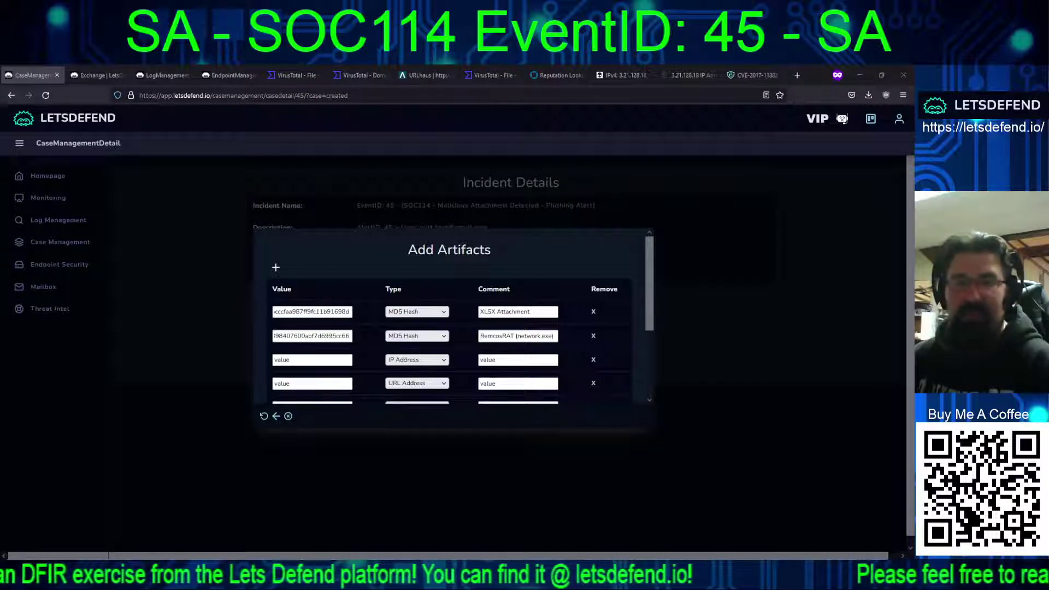
Step: Set the first IP Address artifact's value to 5.135.143.133 and comment it as "IP for Domain"
{"action": "left_click", "coordinate": [328, 359]}
{"action": "type", "text": "5.135.143.133"}
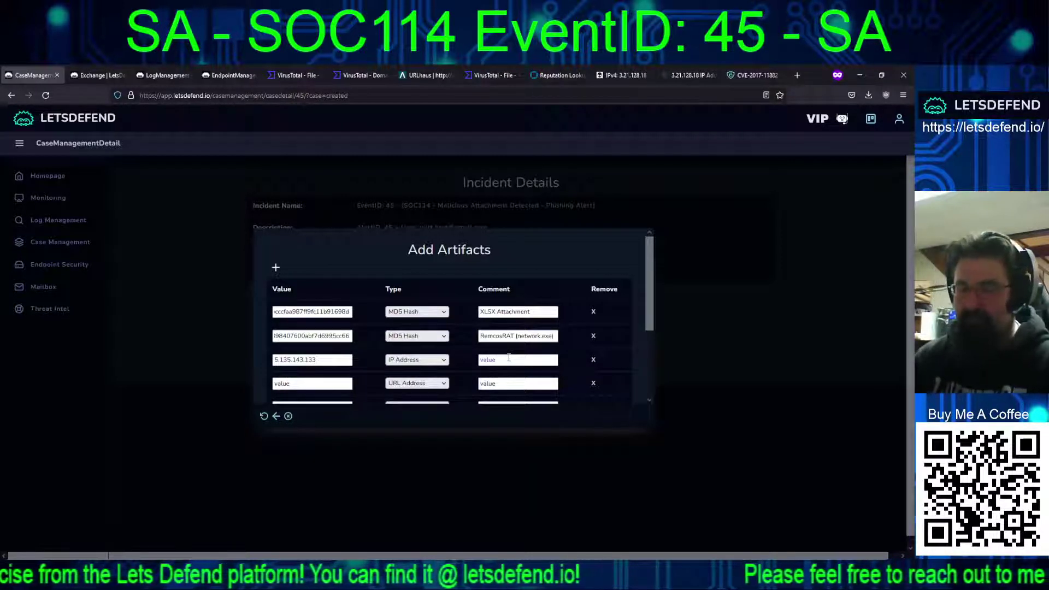
{"action": "type", "text": "IP for Domain"}
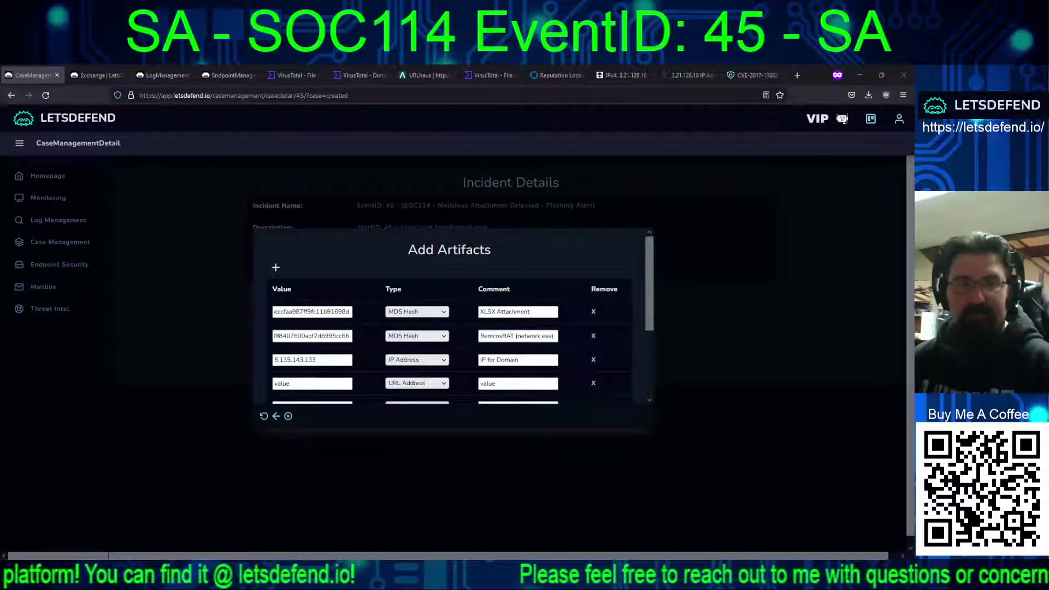
Step: Paste the network.exe download link as the URL Address artifact's value and comment it as "URL to payload"
{"action": "left_click", "coordinate": [312, 383]}
{"action": "key", "text": "ctrl+v"}
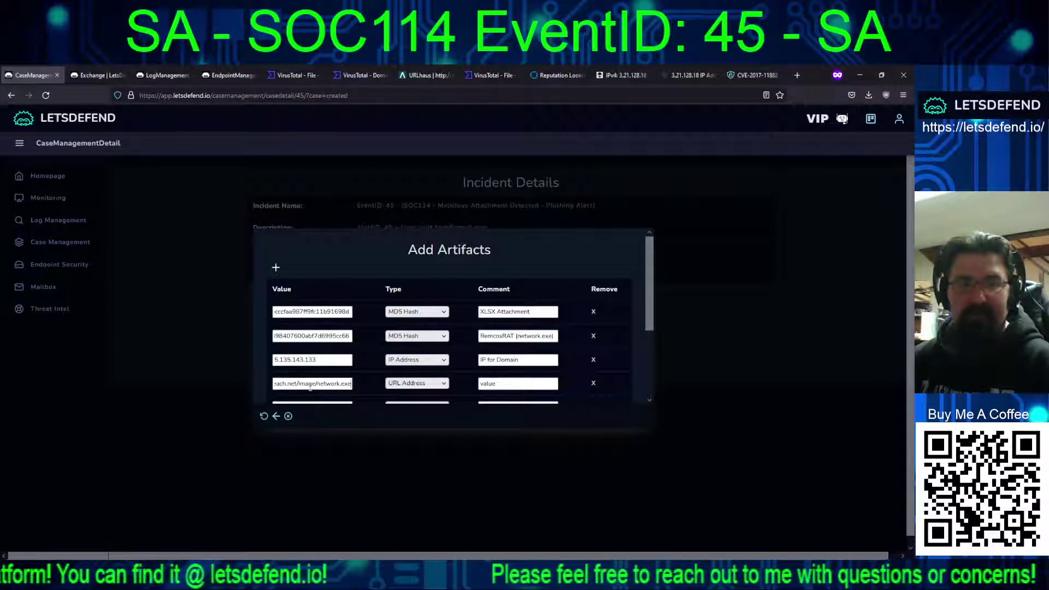
{"action": "left_click", "coordinate": [500, 385]}
{"action": "type", "text": "URL to"}
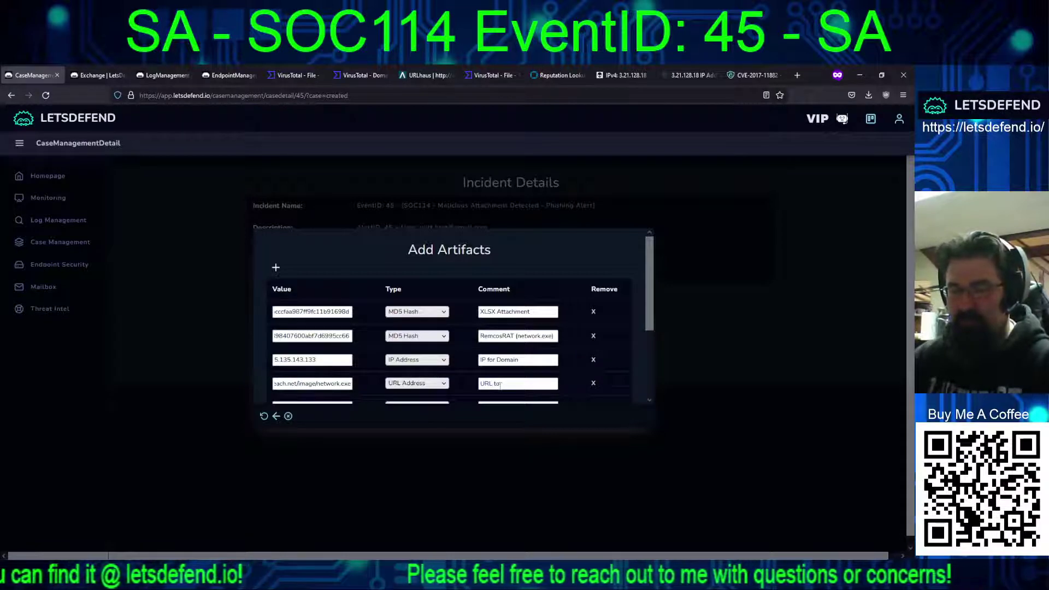
{"action": "type", "text": " payload"}
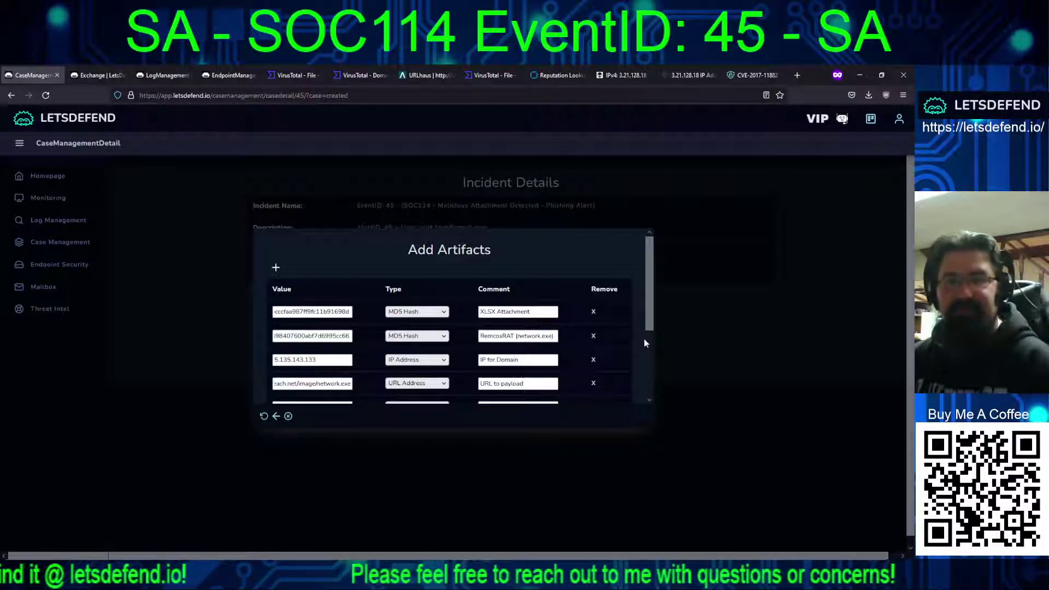
Step: Paste the phishing sender's e-mail address into the E-mail Sender artifact's value
{"action": "scroll", "coordinate": [647, 330], "scroll_direction": "down", "scroll_amount": 2}
{"action": "scroll", "coordinate": [648, 329], "scroll_direction": "down", "scroll_amount": 2}
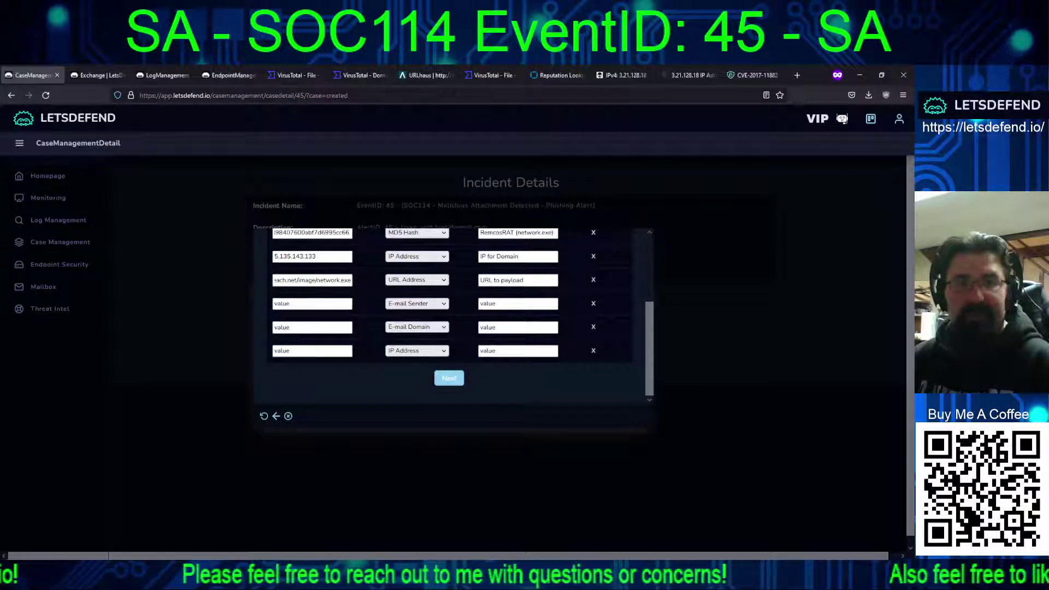
{"action": "left_click", "coordinate": [306, 304]}
{"action": "key", "text": "ctrl+v"}
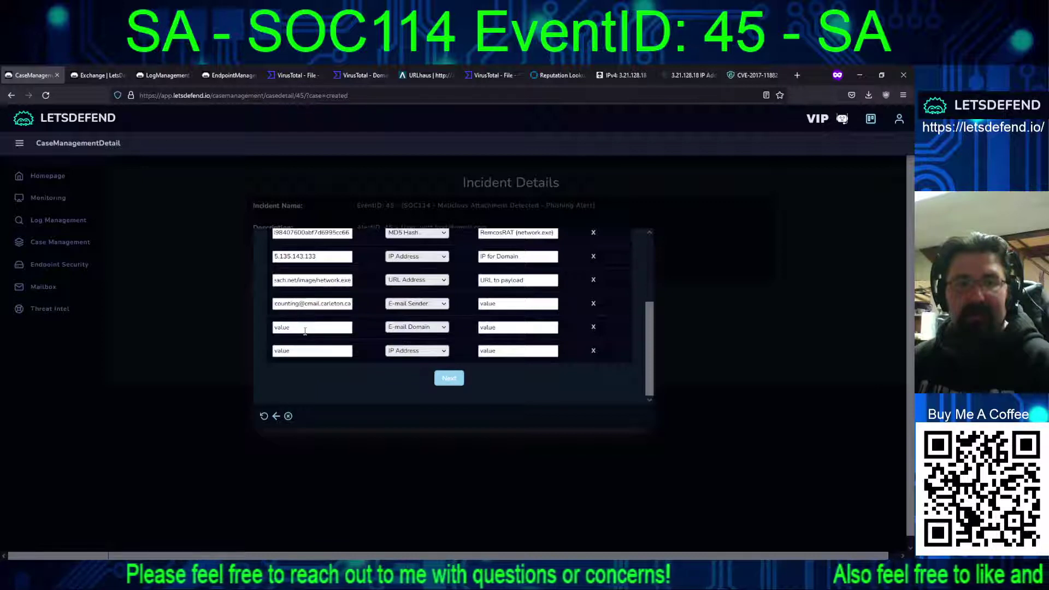
Step: Fill the E-mail Domain artifact's value with the sender address reduced to its domain, cmail.carleton.ca
{"action": "left_click", "coordinate": [305, 327]}
{"action": "key", "text": "ctrl+v"}
{"action": "key", "text": "Home"}
{"action": "key", "text": "Delete"}
{"action": "key", "text": "Delete"}
{"action": "key", "text": "Delete"}
{"action": "key", "text": "Delete"}
{"action": "key", "text": "Delete"}
{"action": "key", "text": "Delete"}
{"action": "key", "text": "Delete"}
{"action": "key", "text": "Delete"}
{"action": "key", "text": "Delete"}
{"action": "key", "text": "Delete"}
{"action": "key", "text": "Delete"}
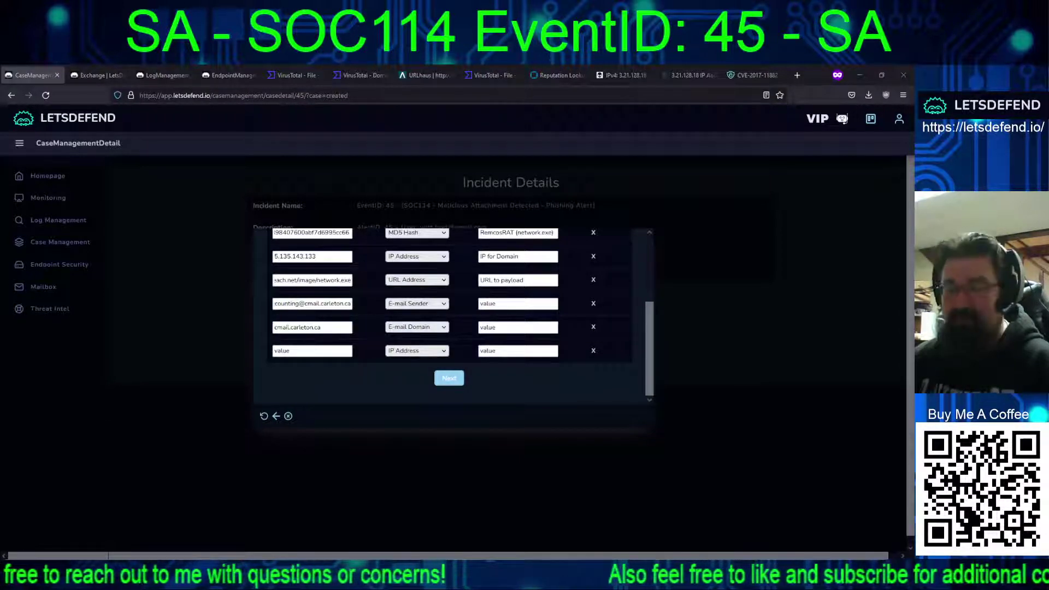
Step: Set the last IP Address artifact's value to 49.234.43.39
{"action": "key", "text": "Tab"}
{"action": "key", "text": "Tab"}
{"action": "key", "text": "Tab"}
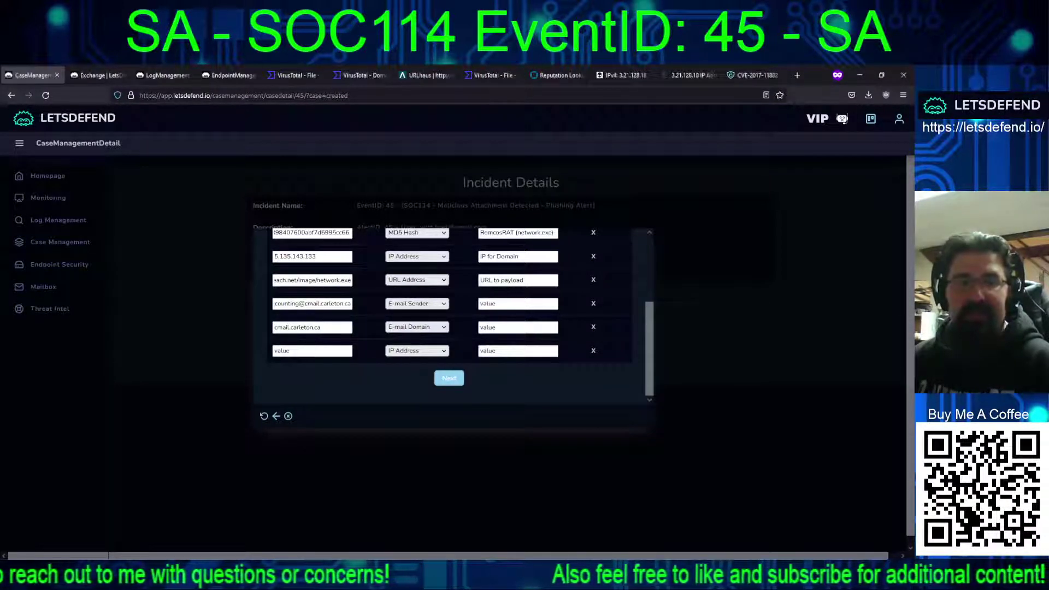
{"action": "type", "text": "49.234.43.39"}
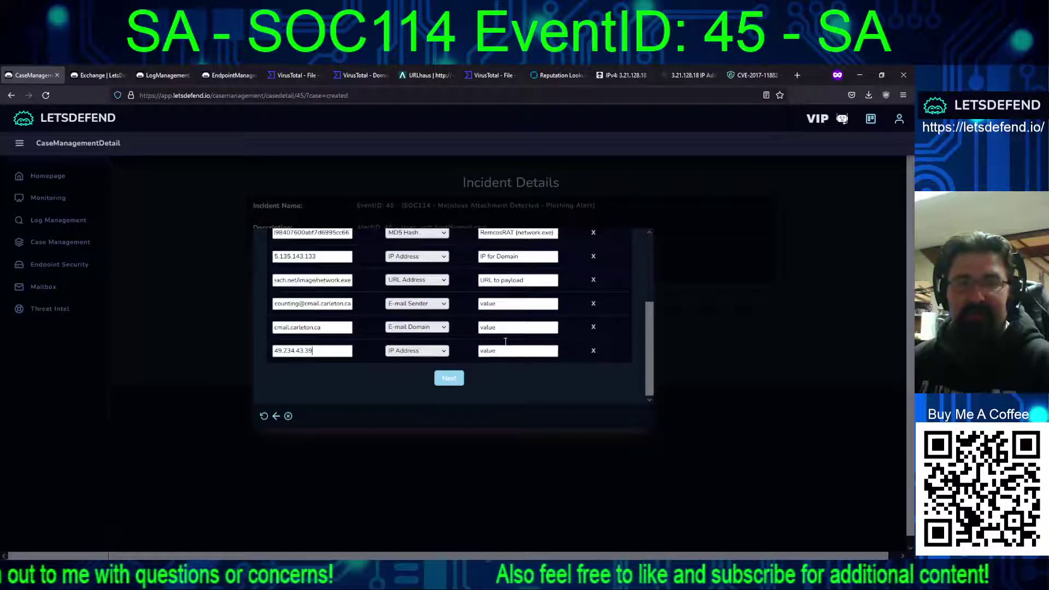
Step: Comment both the E-mail Sender and E-mail Domain artifacts as "Sender"
{"action": "left_click", "coordinate": [507, 304]}
{"action": "type", "text": "S"}
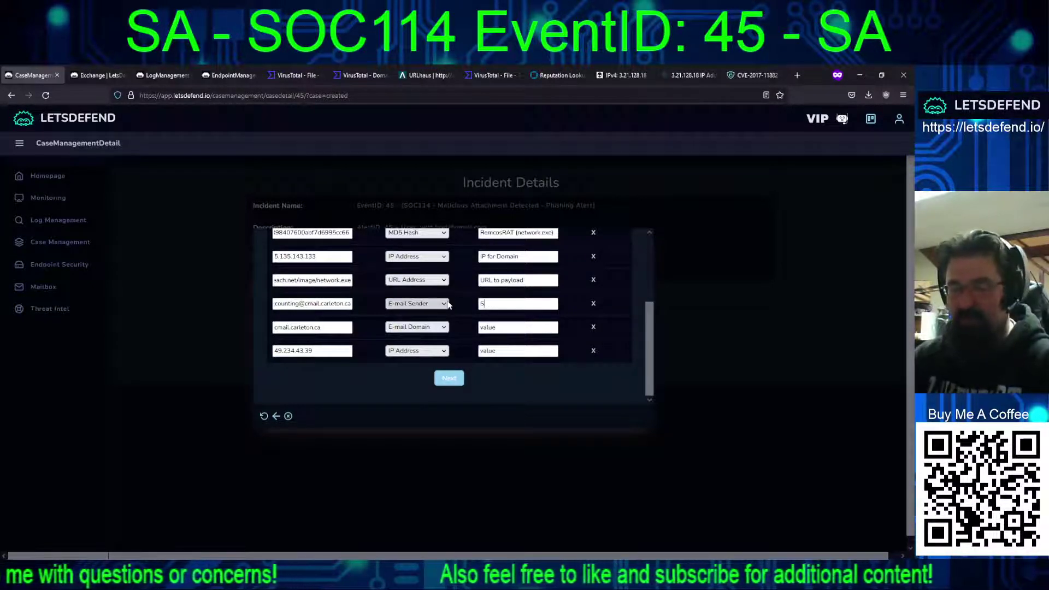
{"action": "type", "text": "ender"}
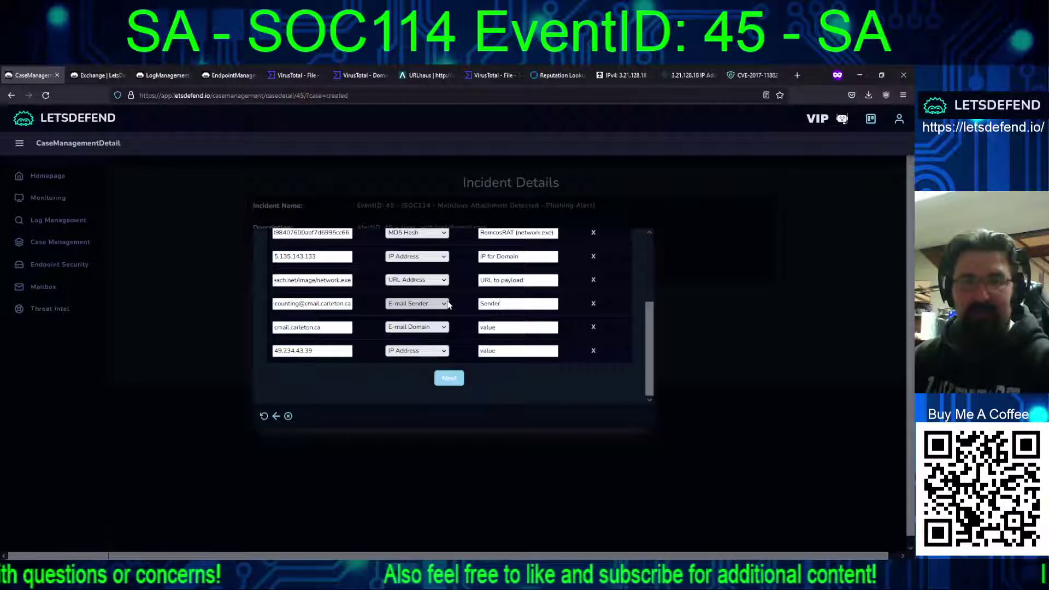
{"action": "key", "text": "Tab"}
{"action": "key", "text": "Tab"}
{"action": "key", "text": "Tab"}
{"action": "type", "text": "Sender"}
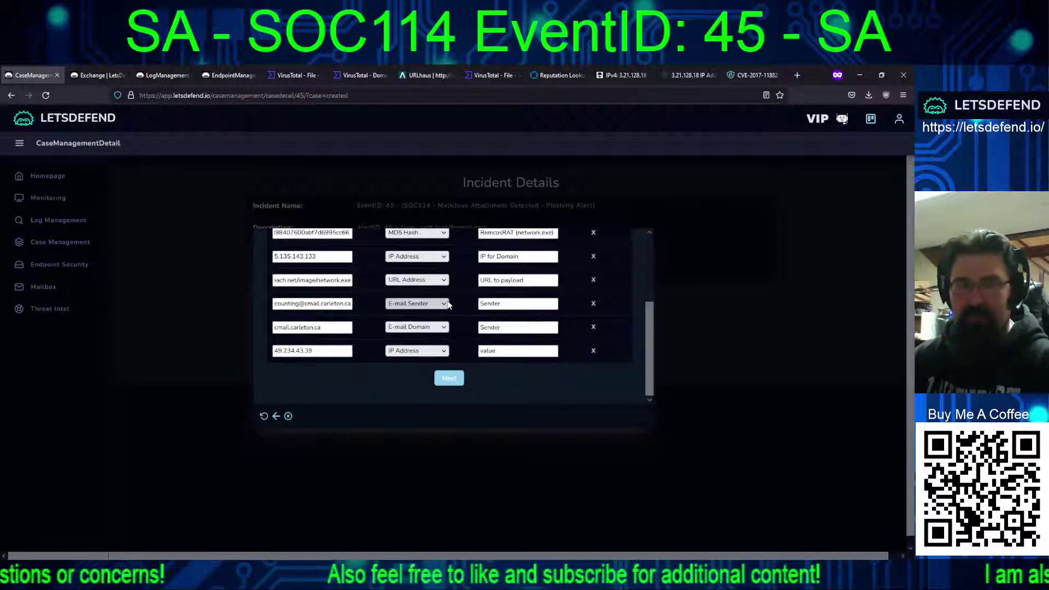
Step: Comment the last IP Address artifact as "Sending IP" and submit the artifacts to continue the playbook
{"action": "key", "text": "Tab"}
{"action": "key", "text": "Tab"}
{"action": "key", "text": "Tab"}
{"action": "type", "text": "Sending"}
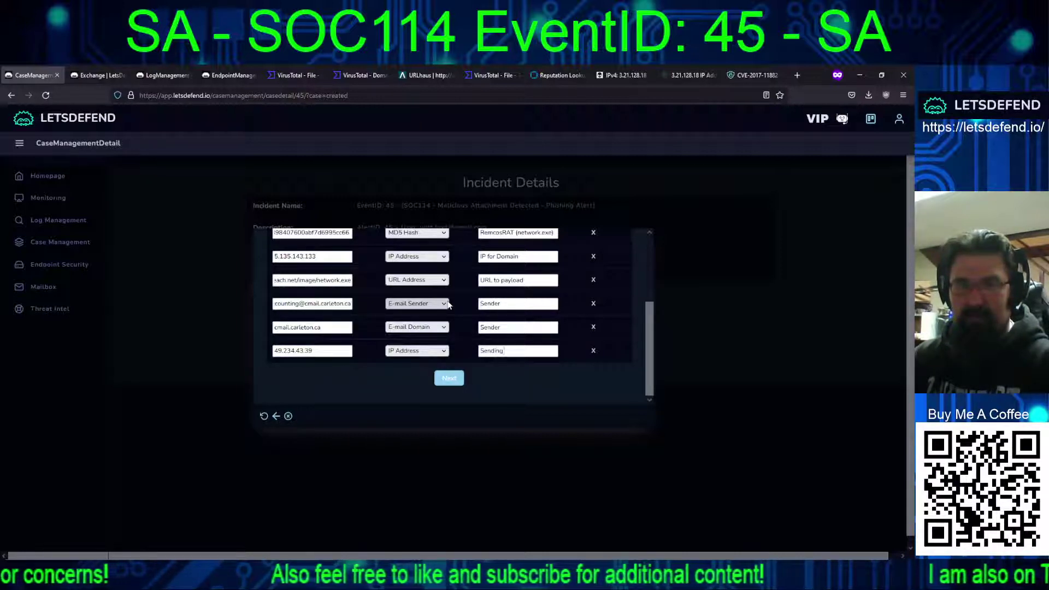
{"action": "type", "text": " IP"}
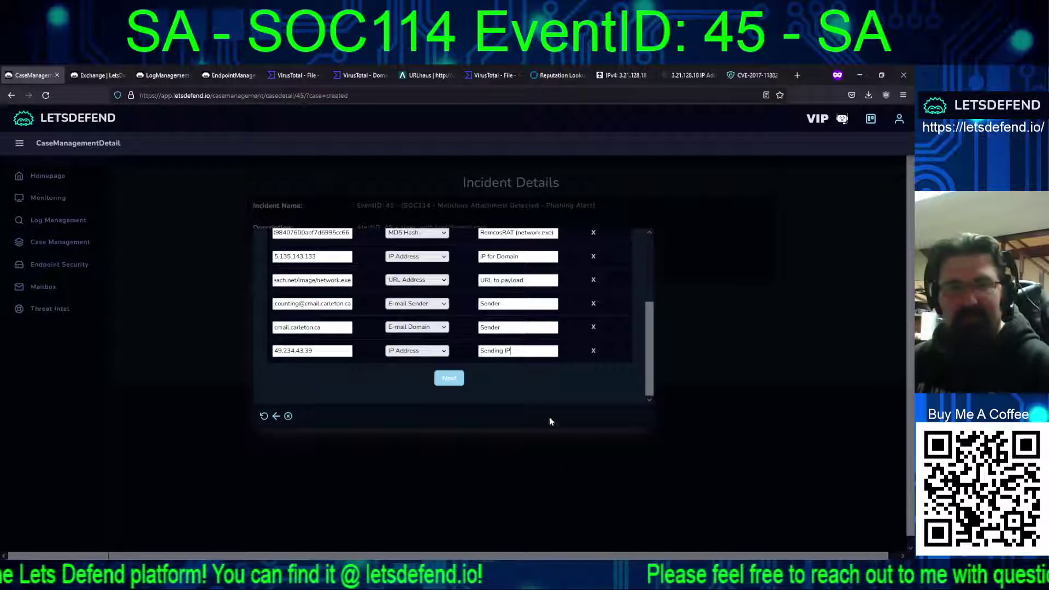
{"action": "left_click", "coordinate": [449, 378]}
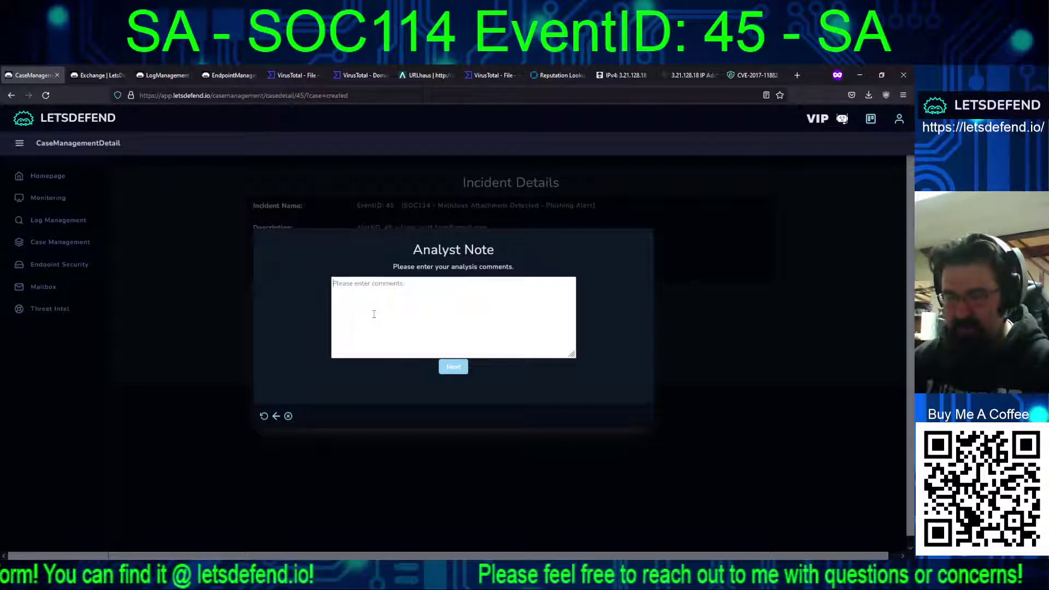
Step: Begin the analyst note with "Email sent containing a fake invoice,", correcting the misspelled "fake"
{"action": "type", "text": "Email s"}
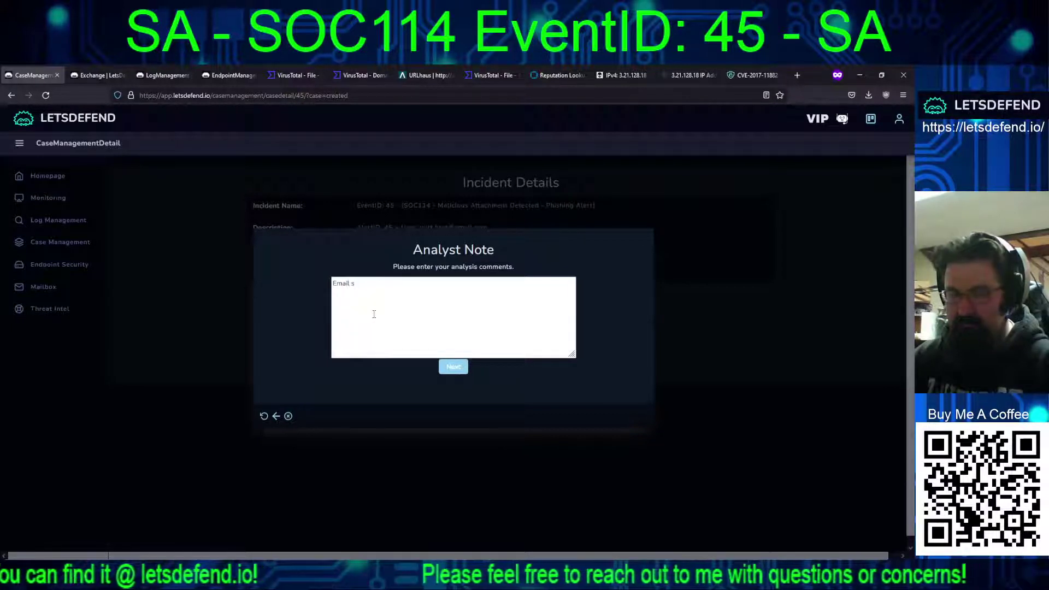
{"action": "type", "text": "ent containing"}
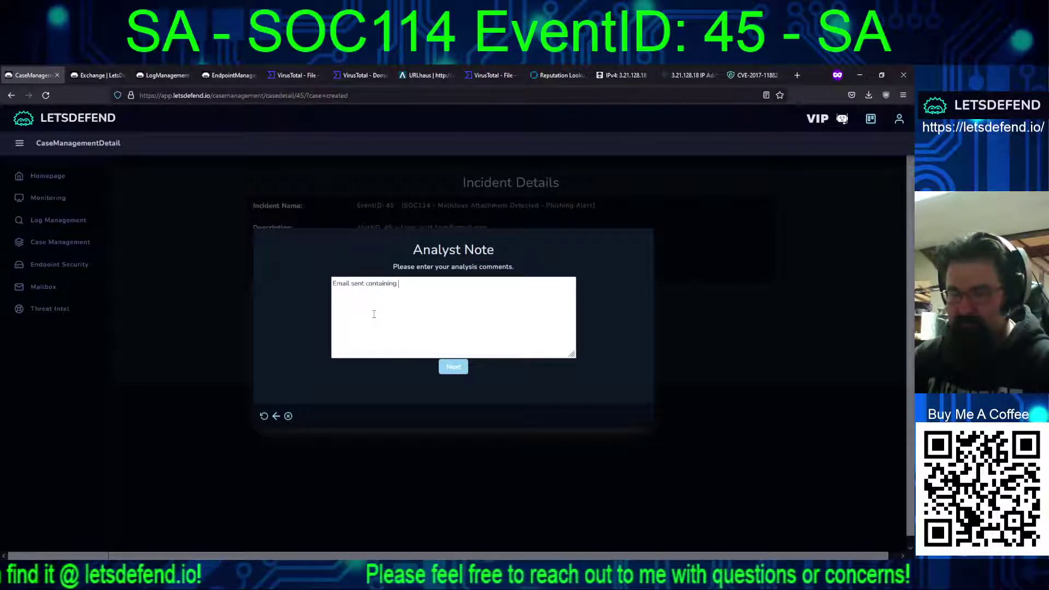
{"action": "type", "text": " a ff"}
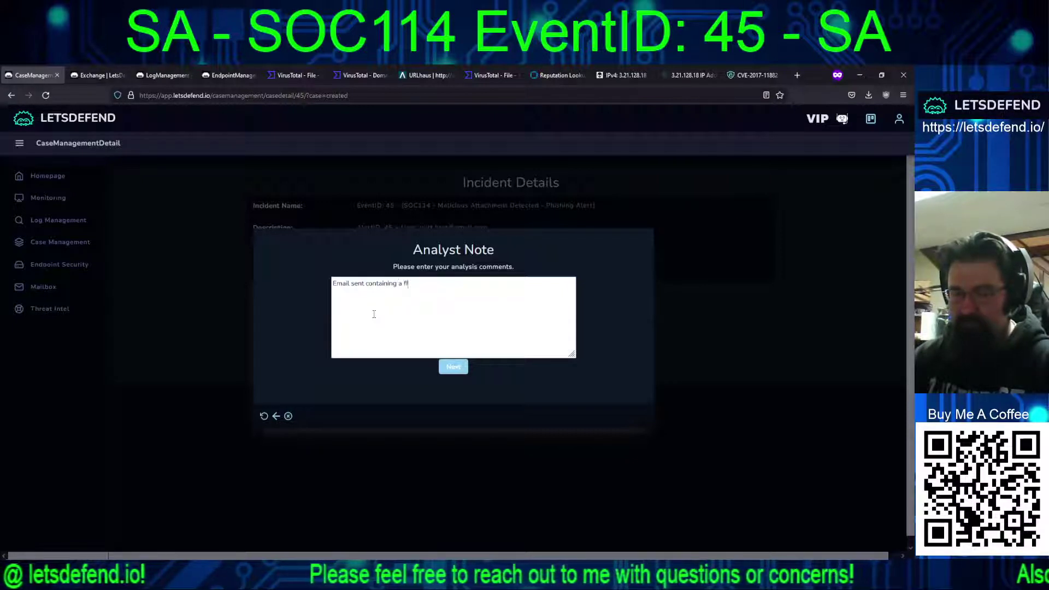
{"action": "type", "text": "ake invoice"}
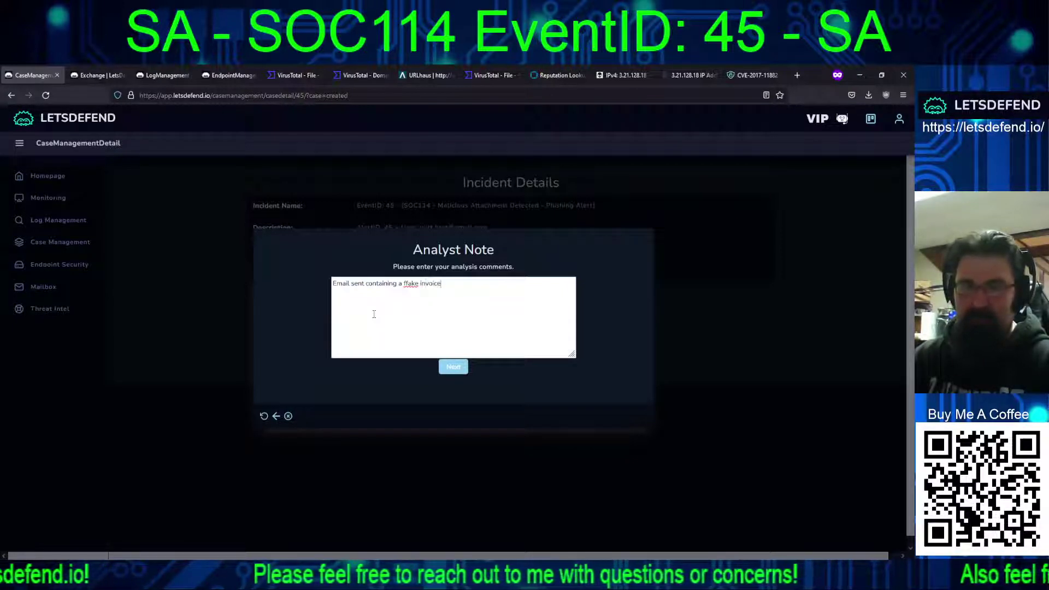
{"action": "key", "text": "BackSpace"}
{"action": "key", "text": "BackSpace"}
{"action": "key", "text": "BackSpace"}
{"action": "key", "text": "BackSpace"}
{"action": "key", "text": "BackSpace"}
{"action": "key", "text": "BackSpace"}
{"action": "key", "text": "BackSpace"}
{"action": "key", "text": "BackSpace"}
{"action": "key", "text": "BackSpace"}
{"action": "key", "text": "BackSpace"}
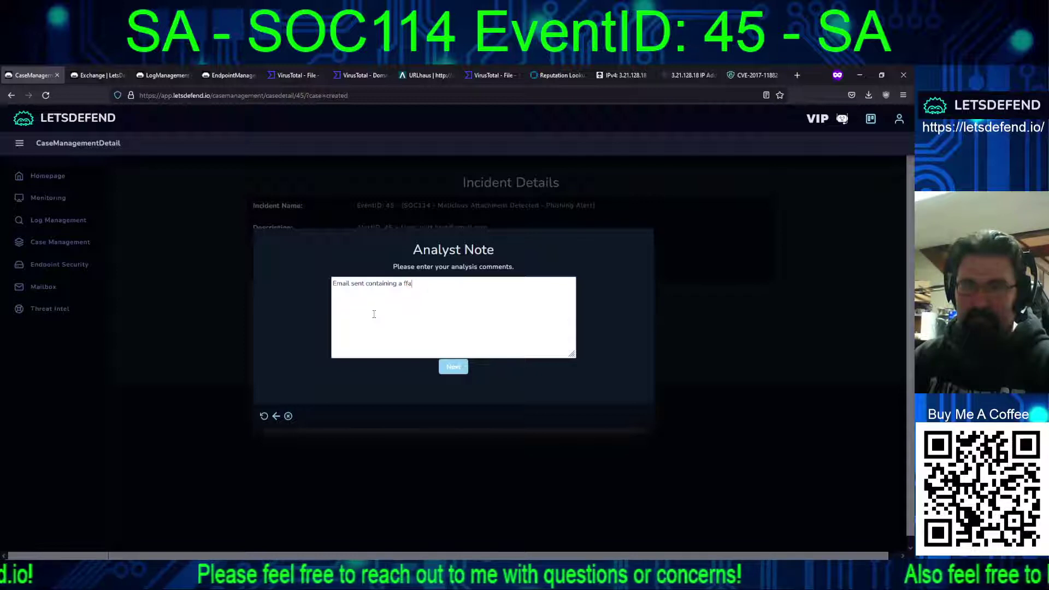
{"action": "type", "text": "ajke"}
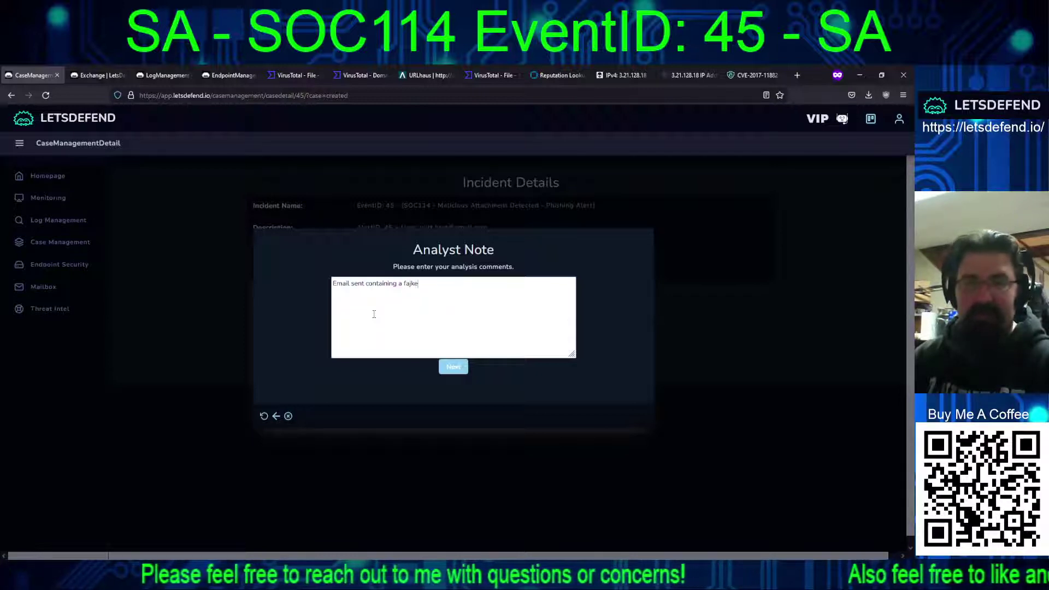
{"action": "key", "text": "BackSpace"}
{"action": "key", "text": "BackSpace"}
{"action": "key", "text": "BackSpace"}
{"action": "type", "text": "ke in"}
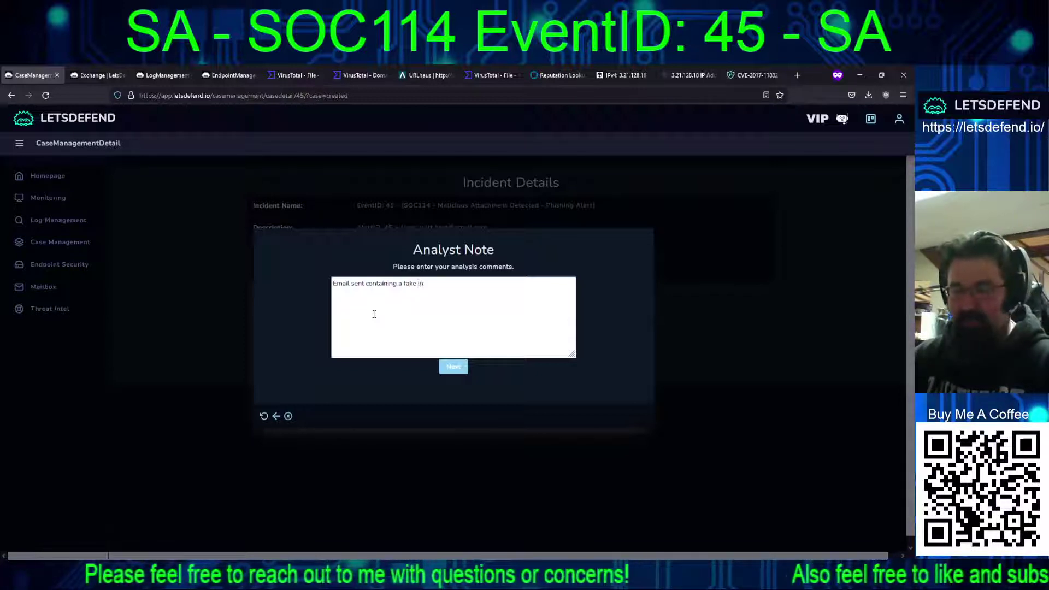
{"action": "type", "text": "voice, th"}
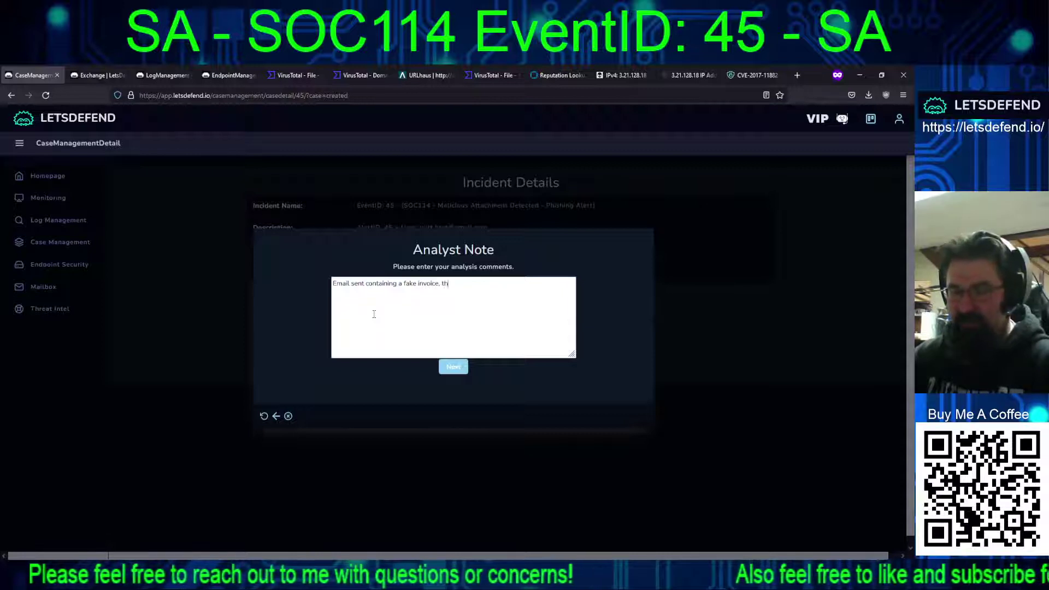
Step: Continue the analyst note with "that was an maldoc for cve-2017-11882"
{"action": "type", "text": "at"}
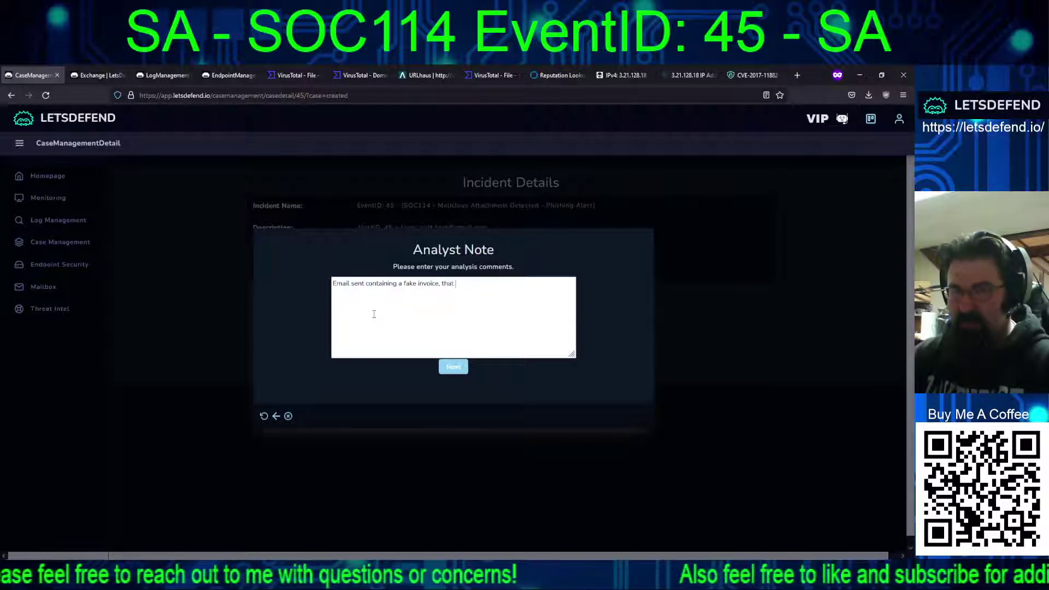
{"action": "type", "text": " was an m"}
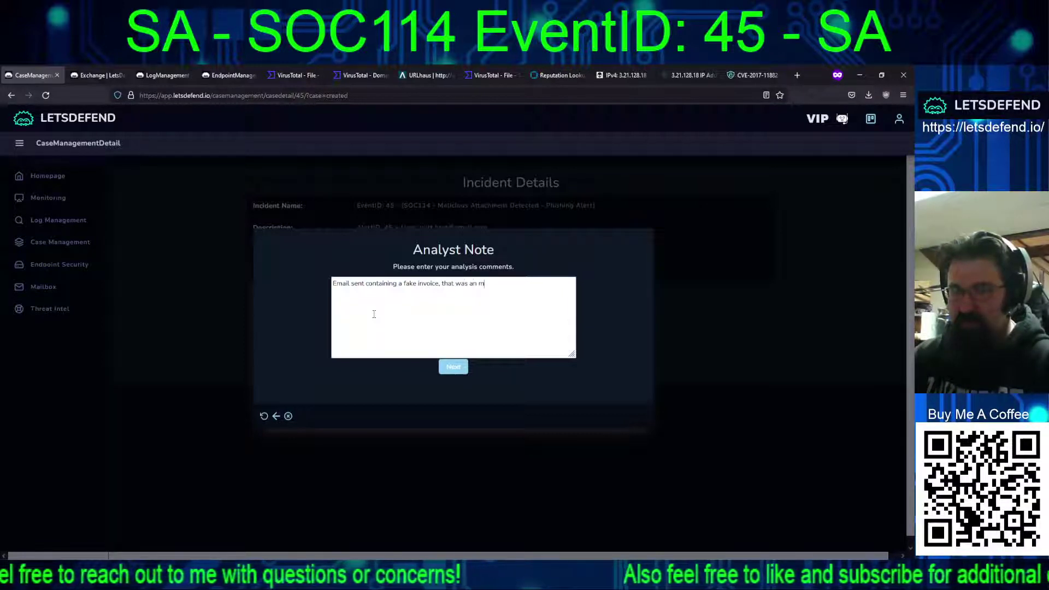
{"action": "type", "text": "aldoc "}
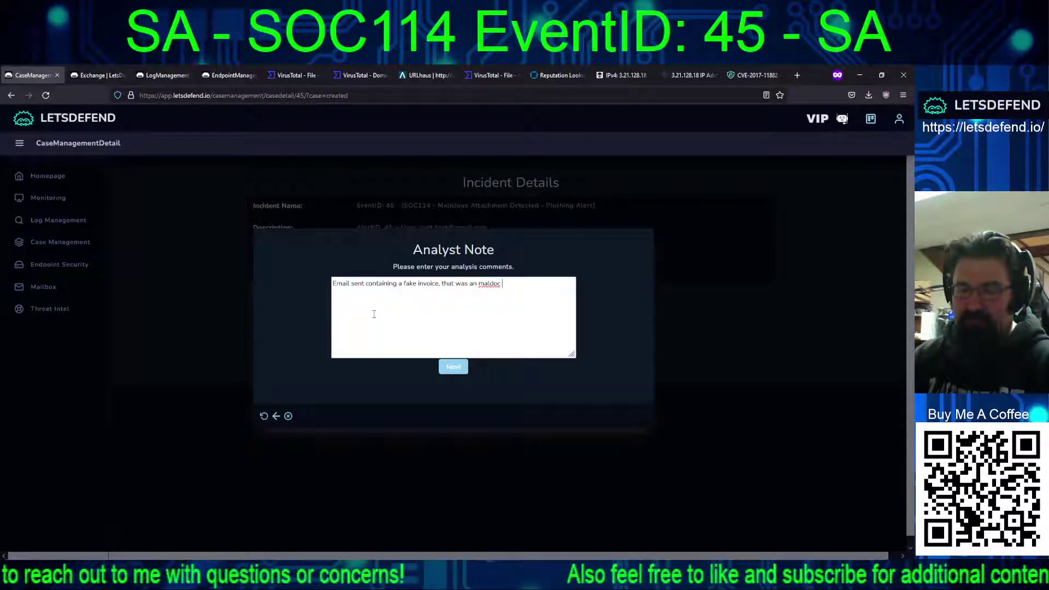
{"action": "type", "text": "for cve-"}
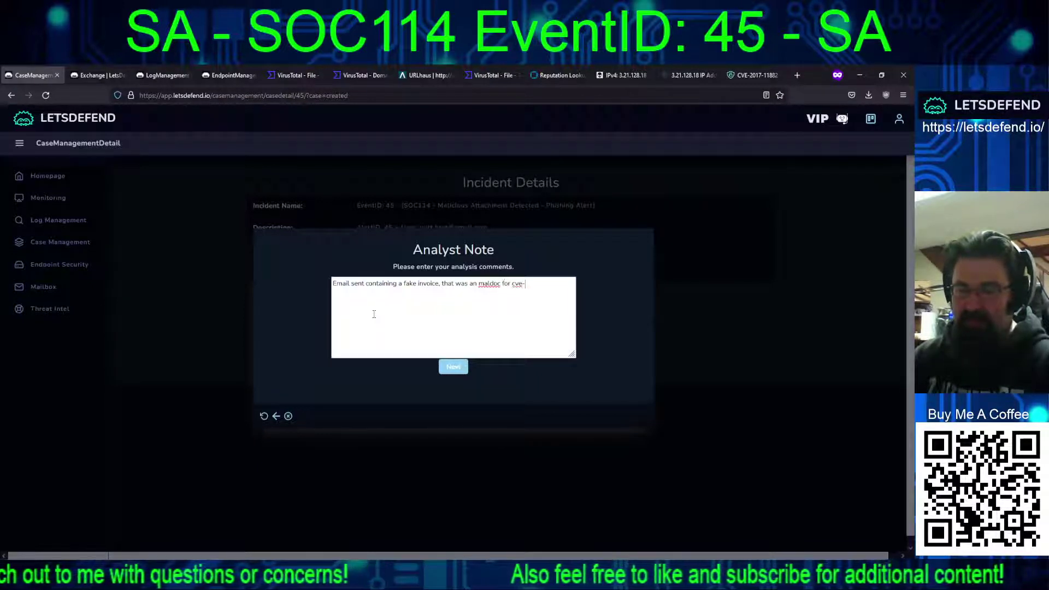
{"action": "type", "text": "2017"}
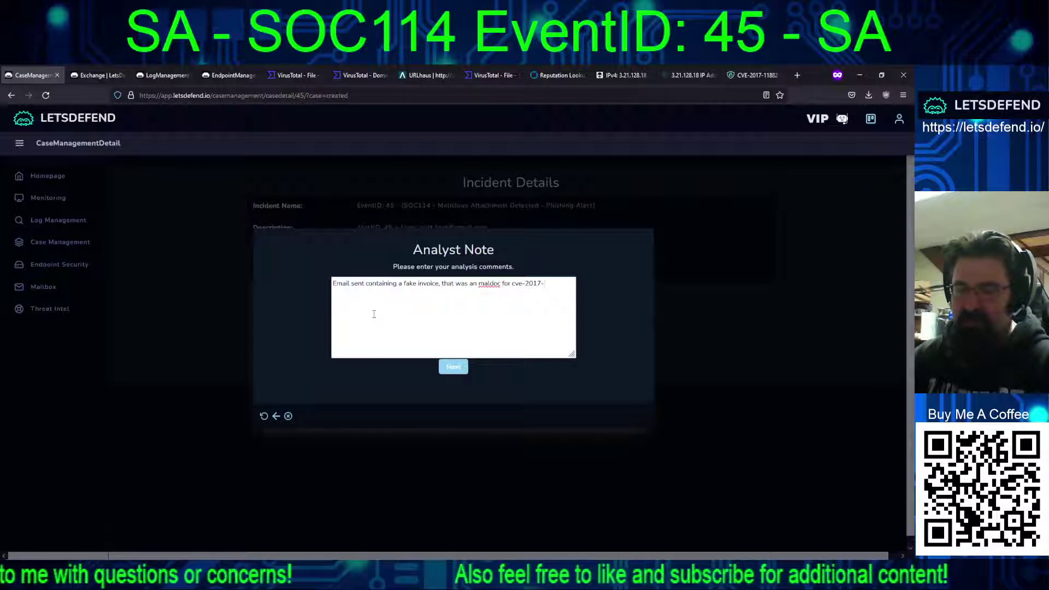
{"action": "type", "text": "-11883"}
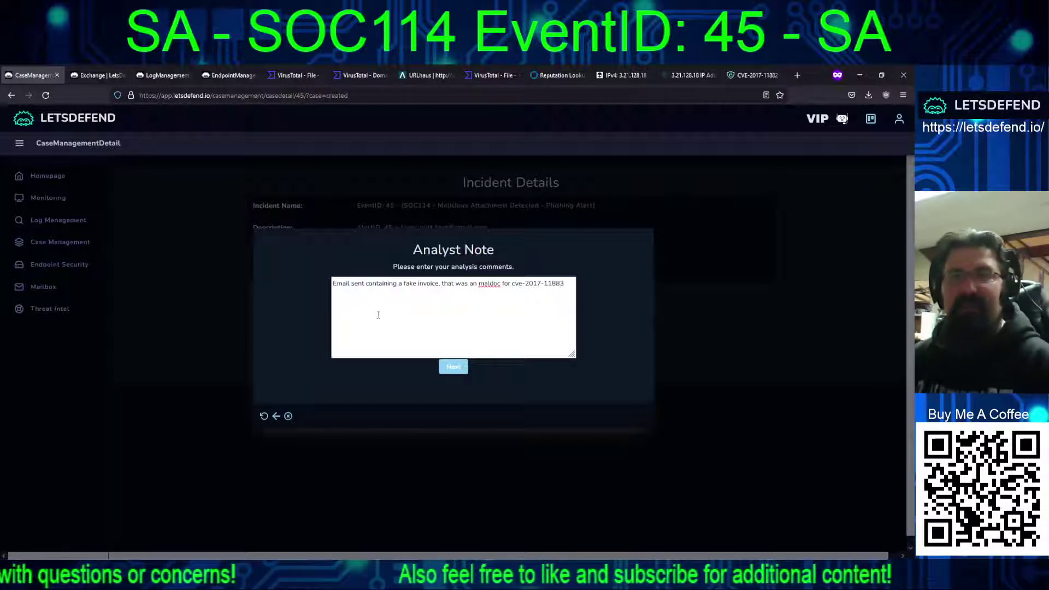
{"action": "key", "text": "BackSpace"}
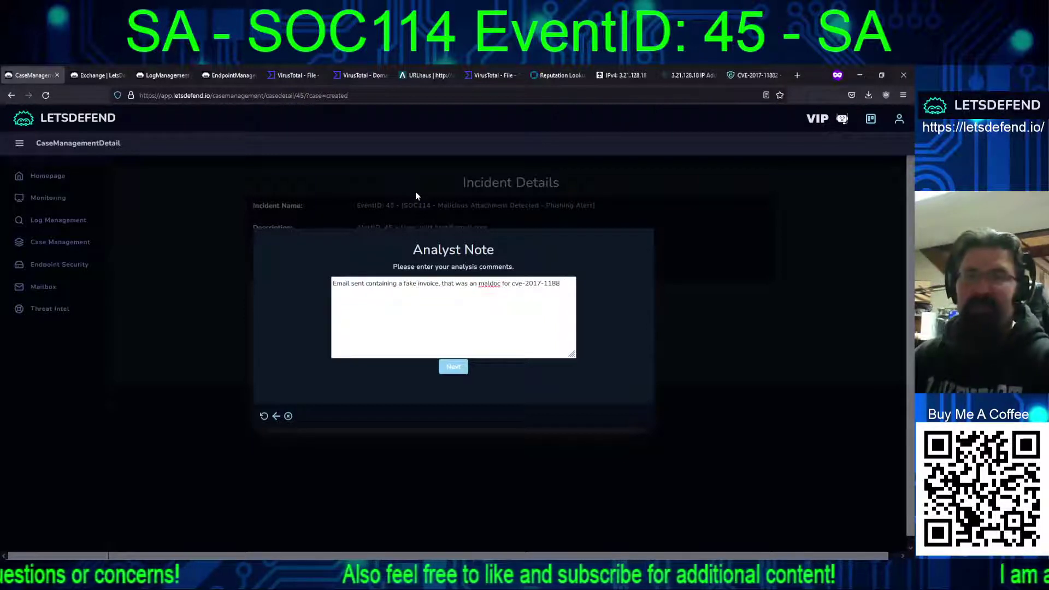
{"action": "type", "text": "2"}
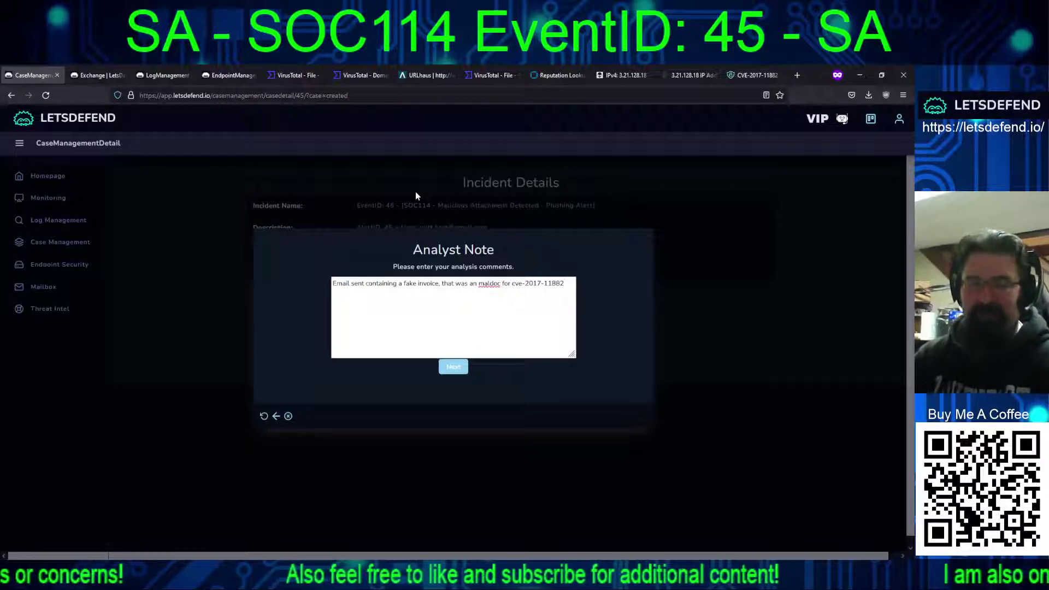
Step: End the analyst note with "leading to a compromised website and an remcosRAT exe file." and copy the whole note
{"action": "type", "text": " leading"}
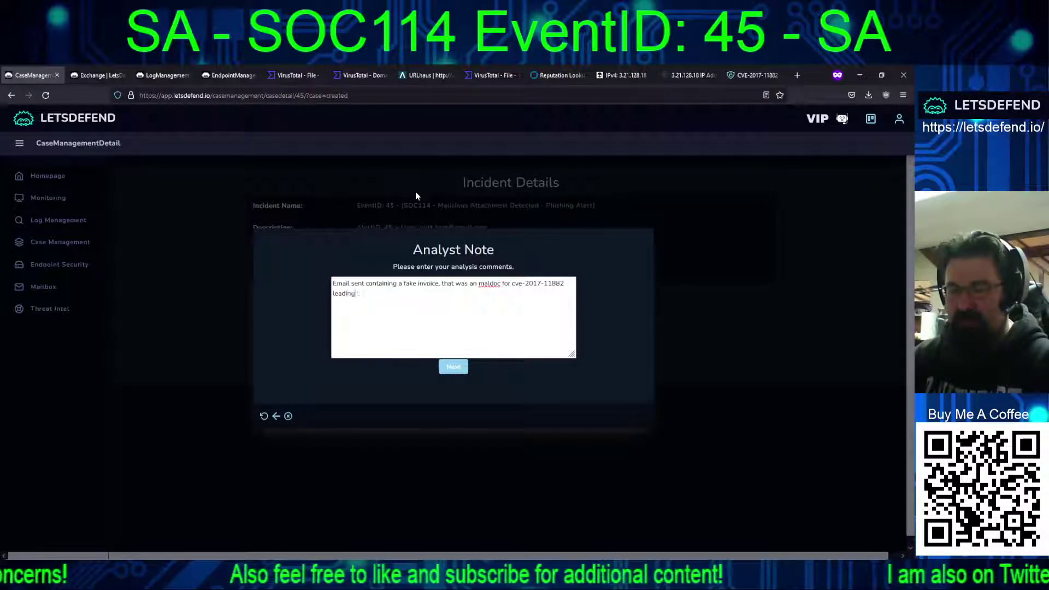
{"action": "type", "text": " to a compro"}
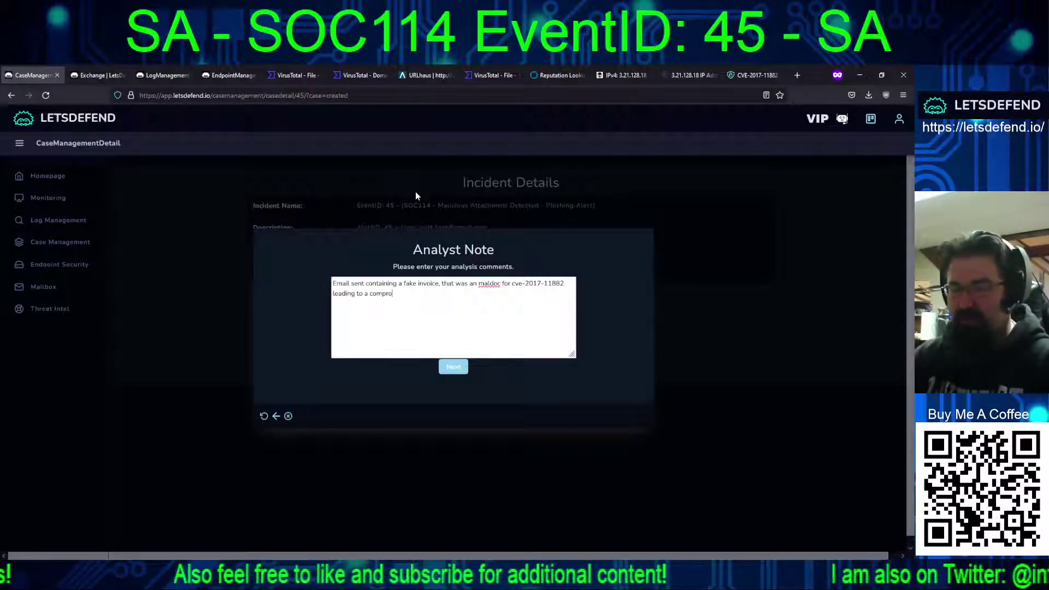
{"action": "type", "text": "mised web"}
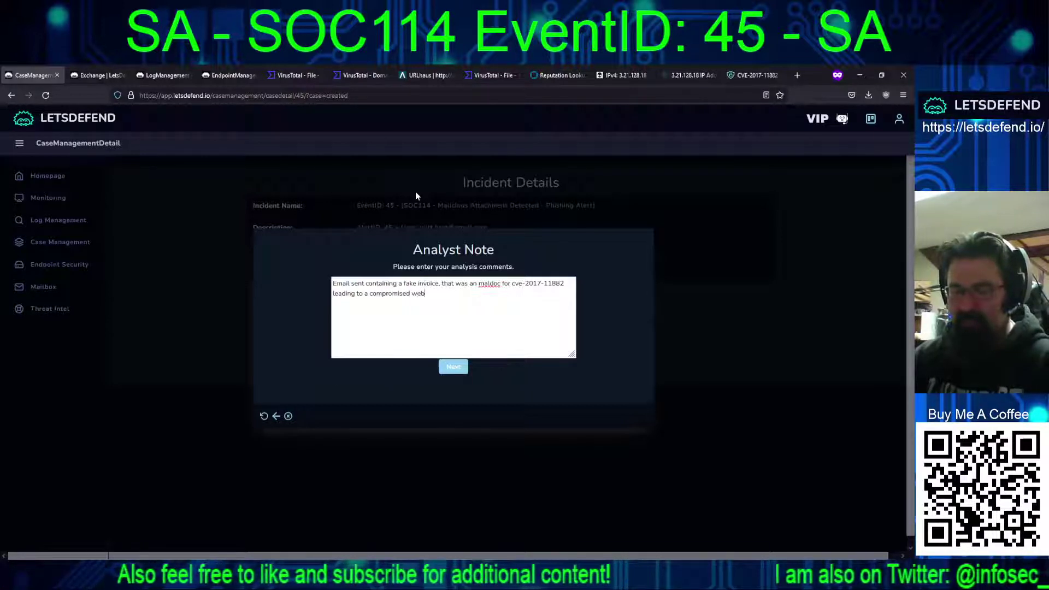
{"action": "type", "text": "site an"}
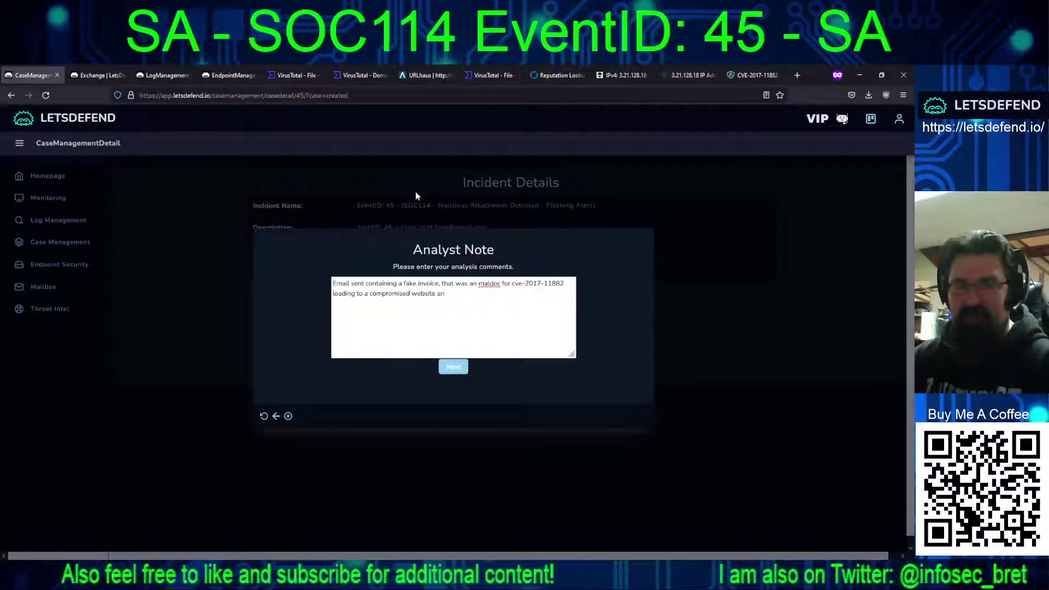
{"action": "type", "text": "d an"}
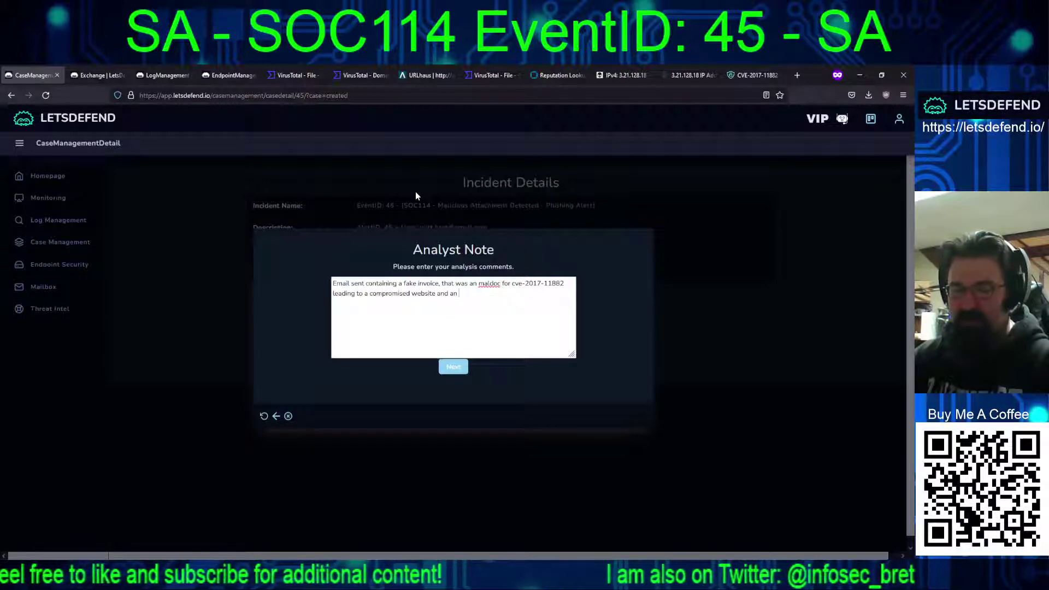
{"action": "type", "text": " remcosRA"}
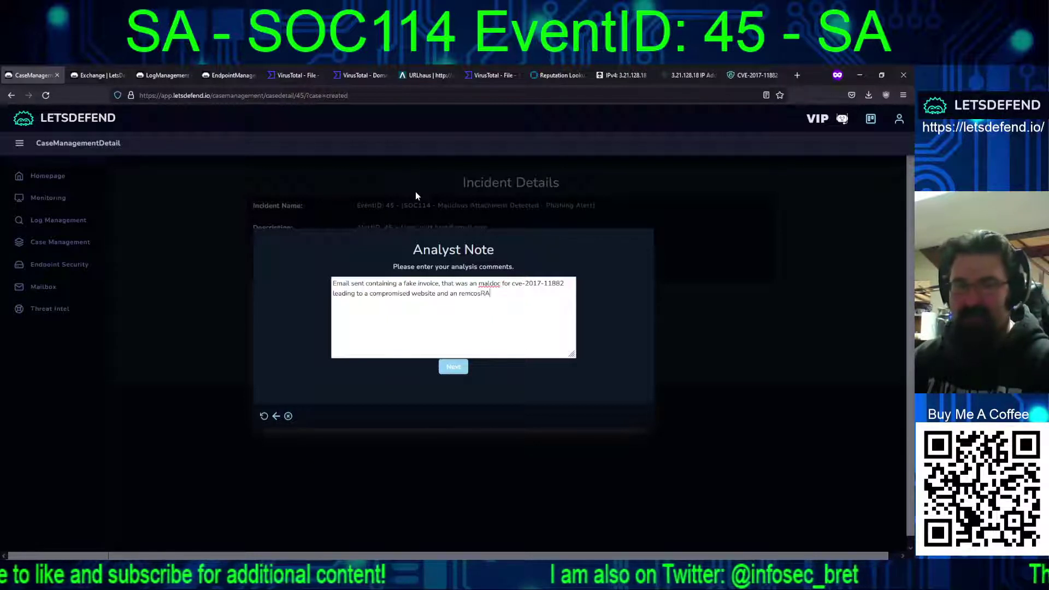
{"action": "type", "text": "T exe file."}
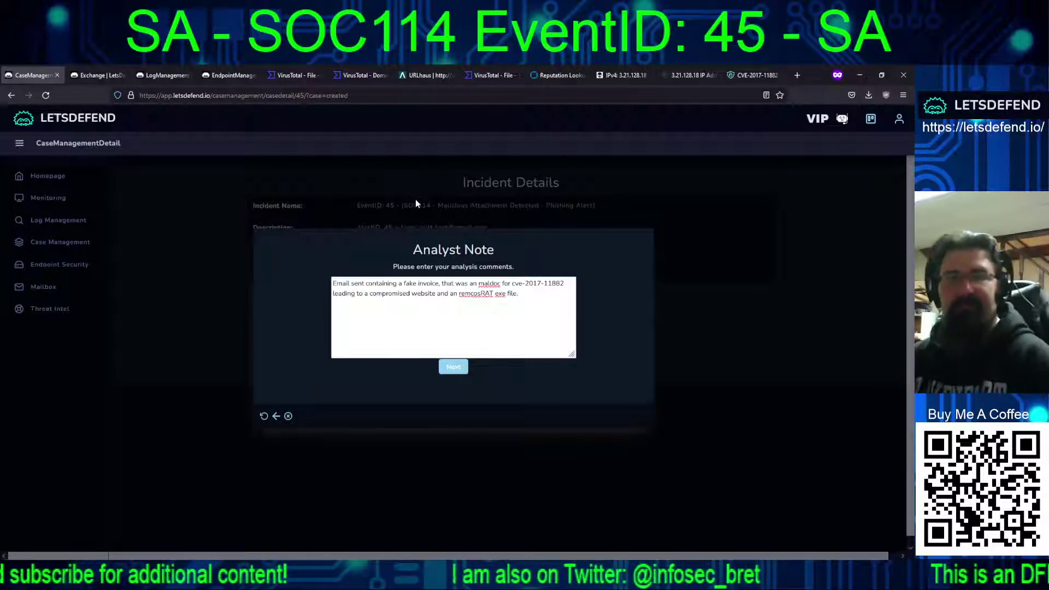
{"action": "key", "text": "ctrl+a"}
{"action": "key", "text": "ctrl+c"}
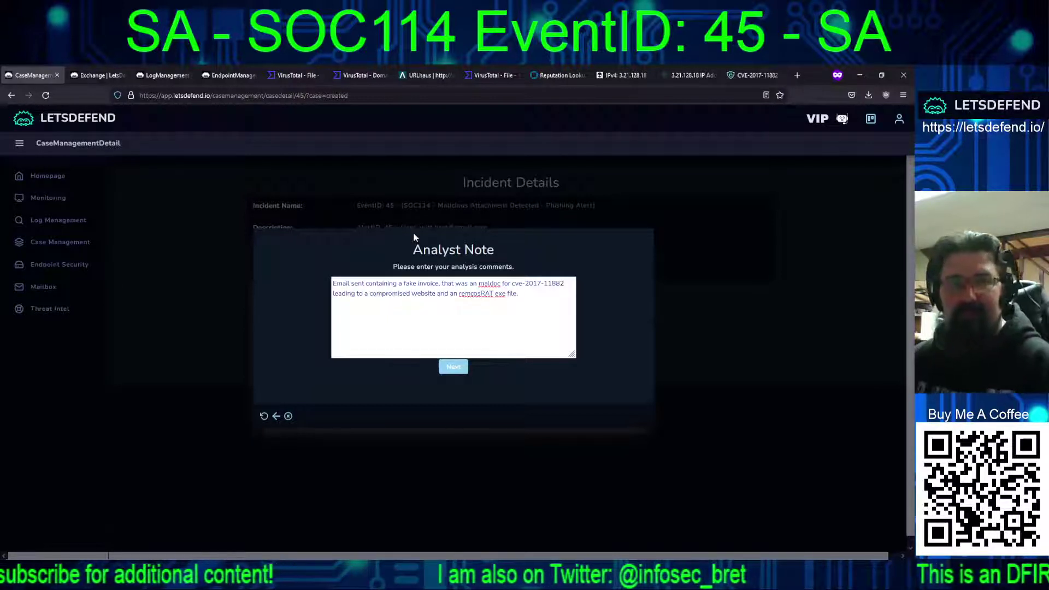
Step: Submit the analyst note and finish the playbook, continuing to the alert's monitoring page
{"action": "left_click", "coordinate": [453, 371]}
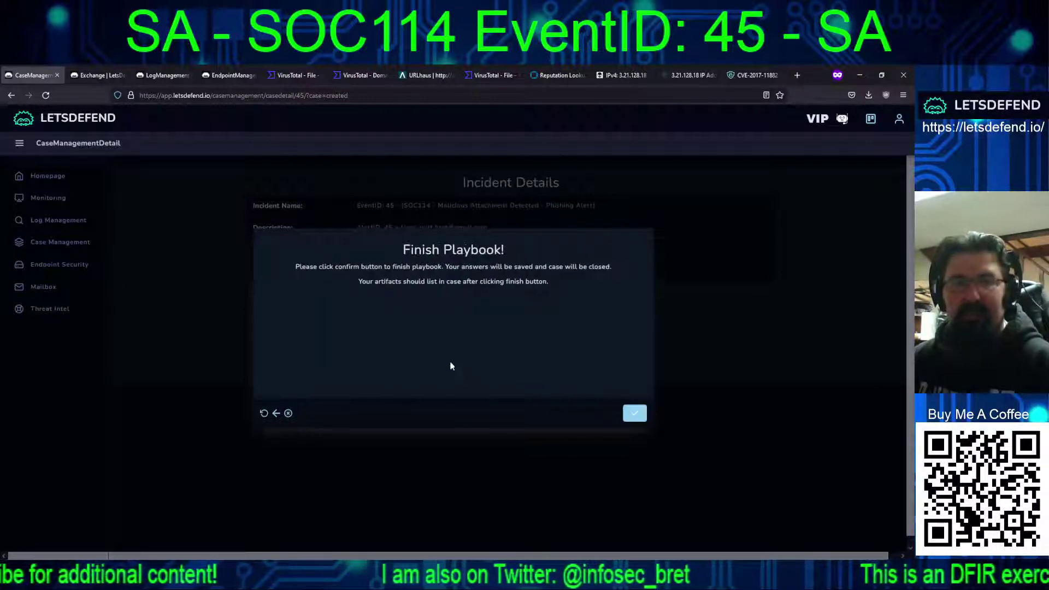
{"action": "left_click", "coordinate": [632, 412]}
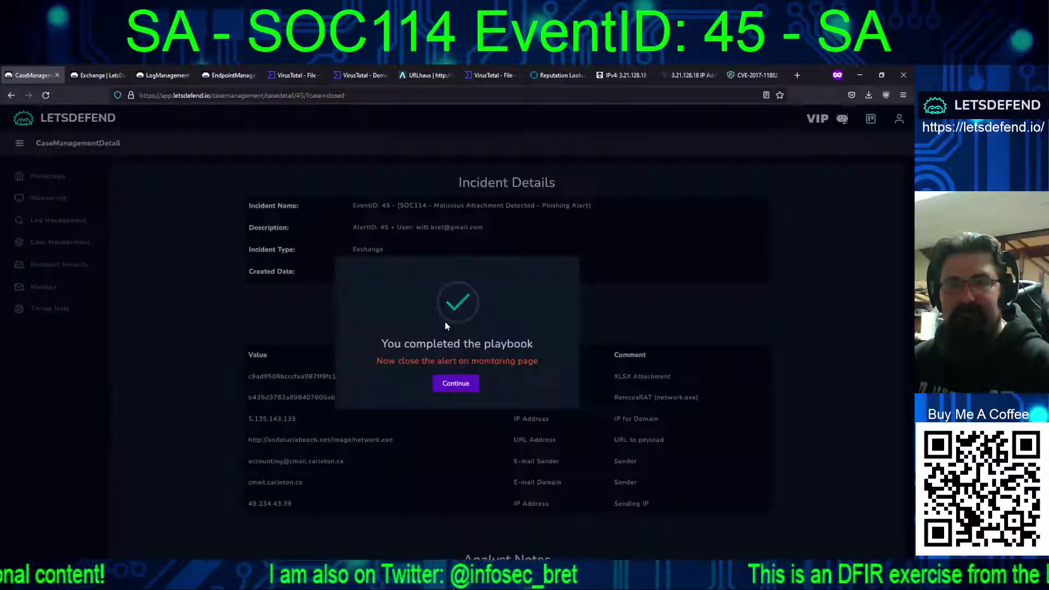
{"action": "left_click", "coordinate": [456, 383]}
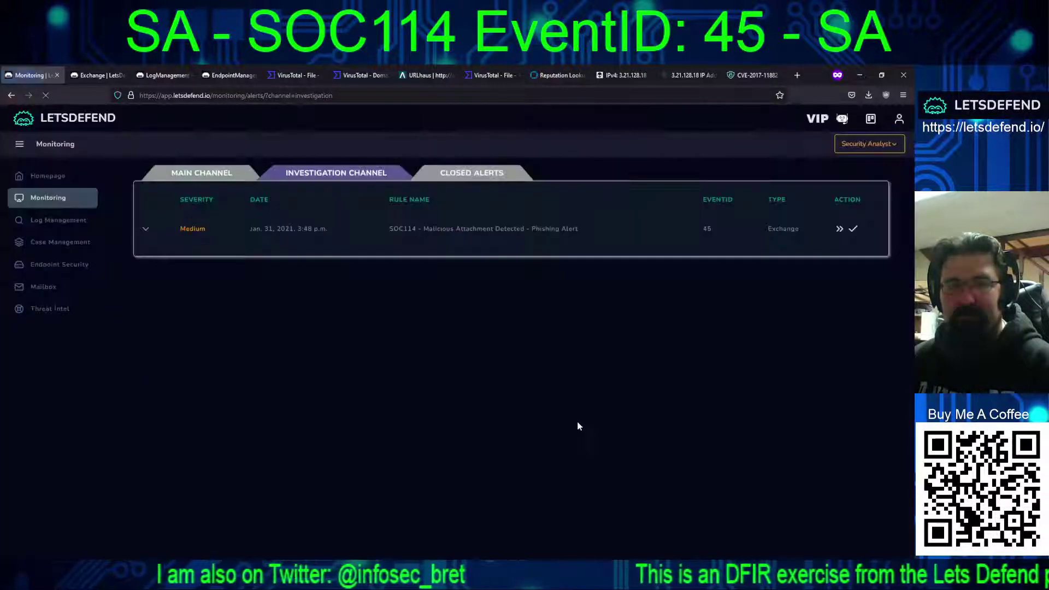
Step: Close the EventID 45 alert as True Positive, pasting the copied analyst note as its closing note
{"action": "left_click", "coordinate": [852, 230]}
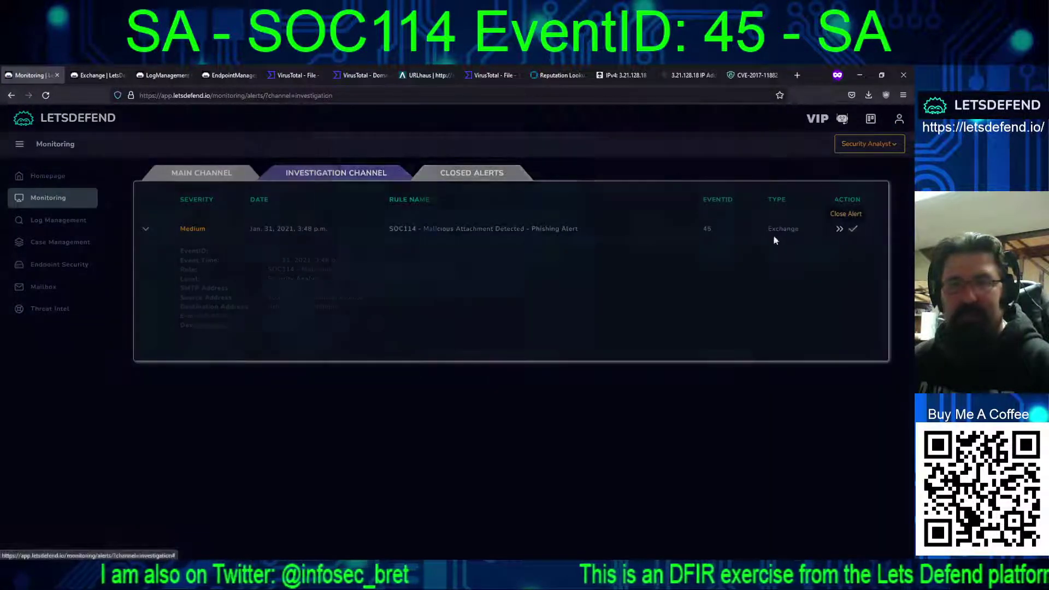
{"action": "key", "text": "ctrl+v"}
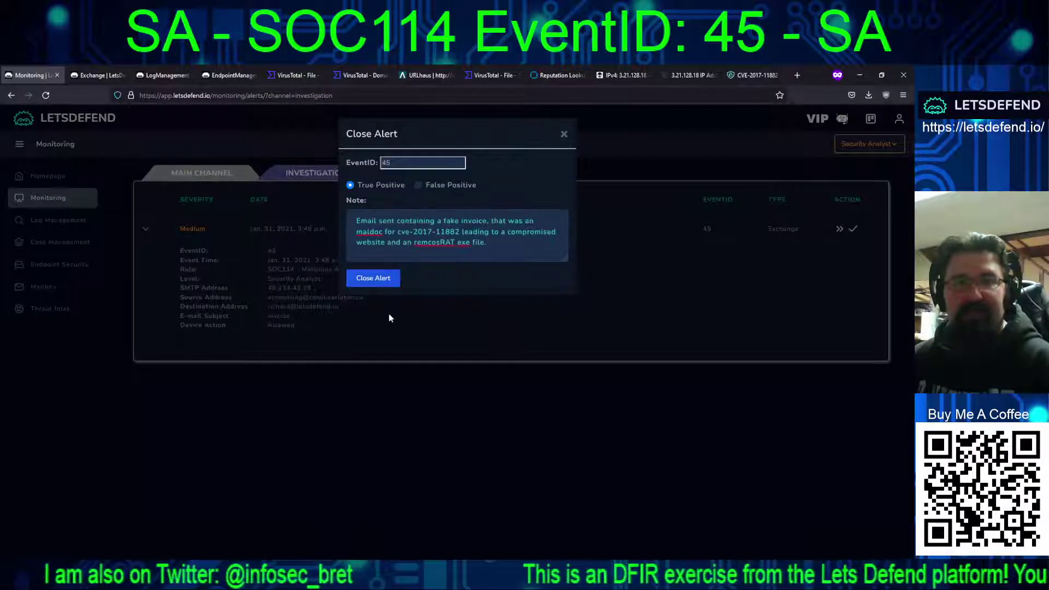
{"action": "left_click", "coordinate": [372, 279]}
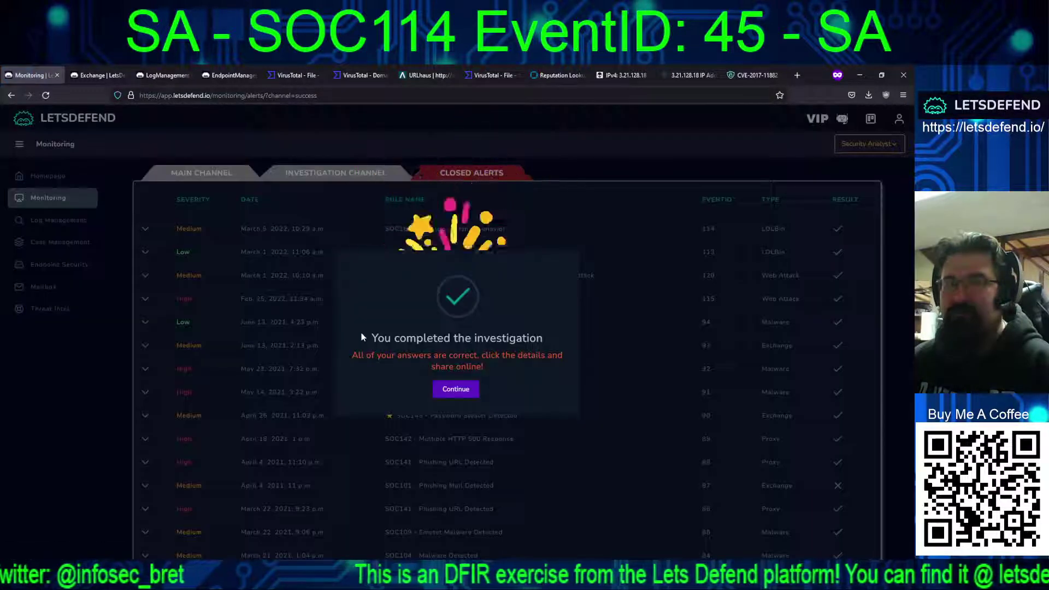
{"action": "left_click", "coordinate": [457, 389]}
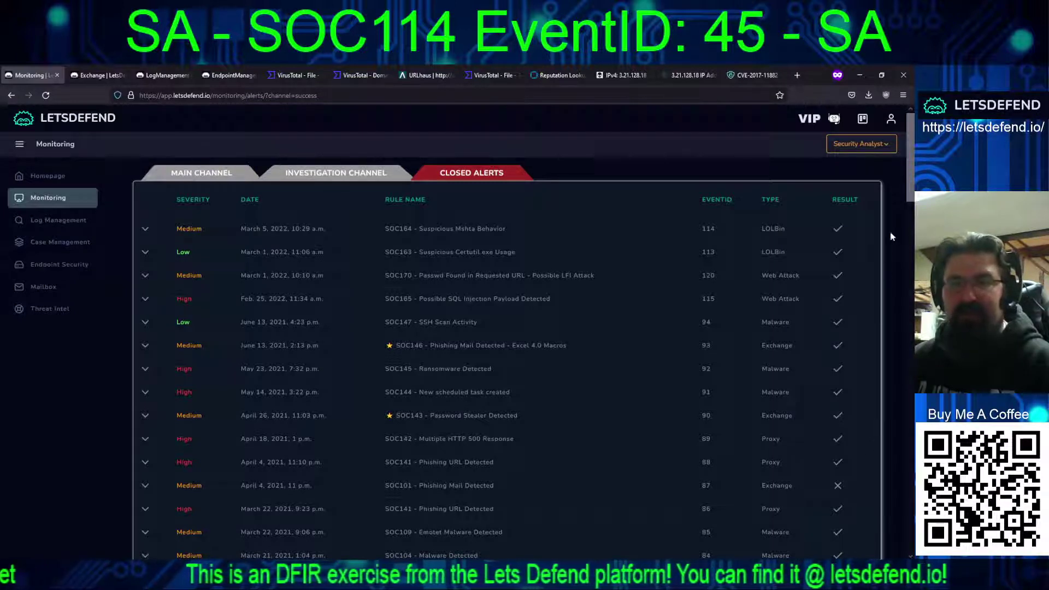
Step: Review the results of the closed SOC114 alert with EventID 45, including its playbook answers and analyst note
{"action": "scroll", "coordinate": [904, 262], "scroll_direction": "down", "scroll_amount": 5}
{"action": "left_click_drag", "start_coordinate": [905, 263], "coordinate": [906, 427]}
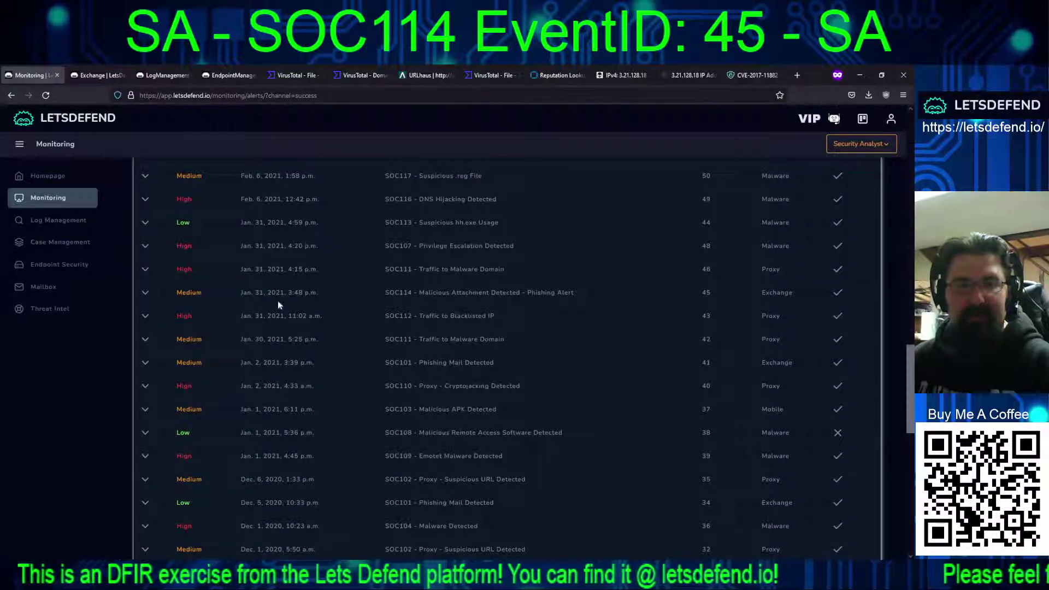
{"action": "left_click", "coordinate": [145, 294]}
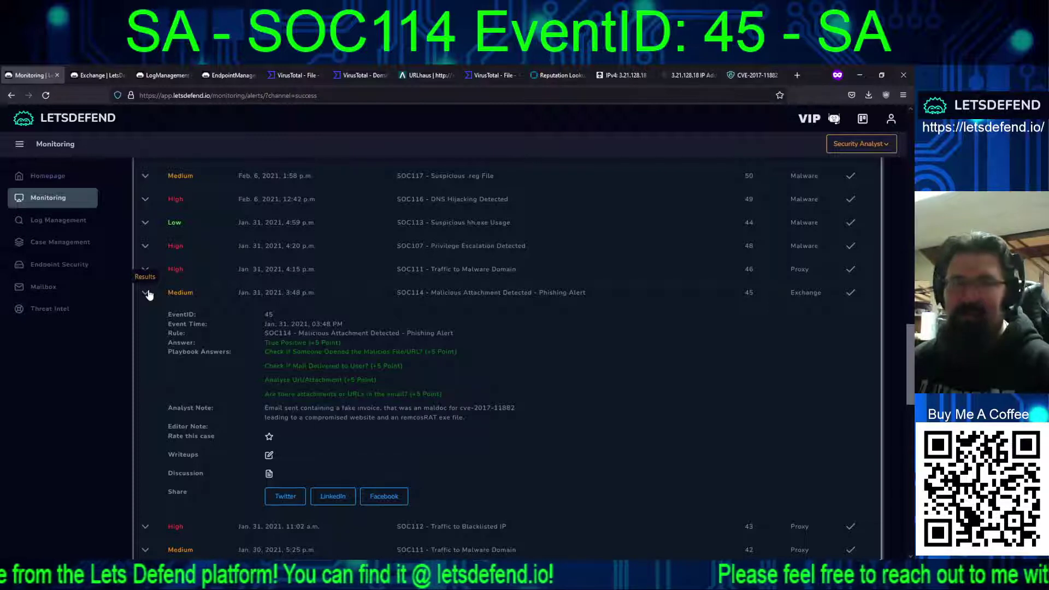
{"action": "left_click", "coordinate": [146, 295]}
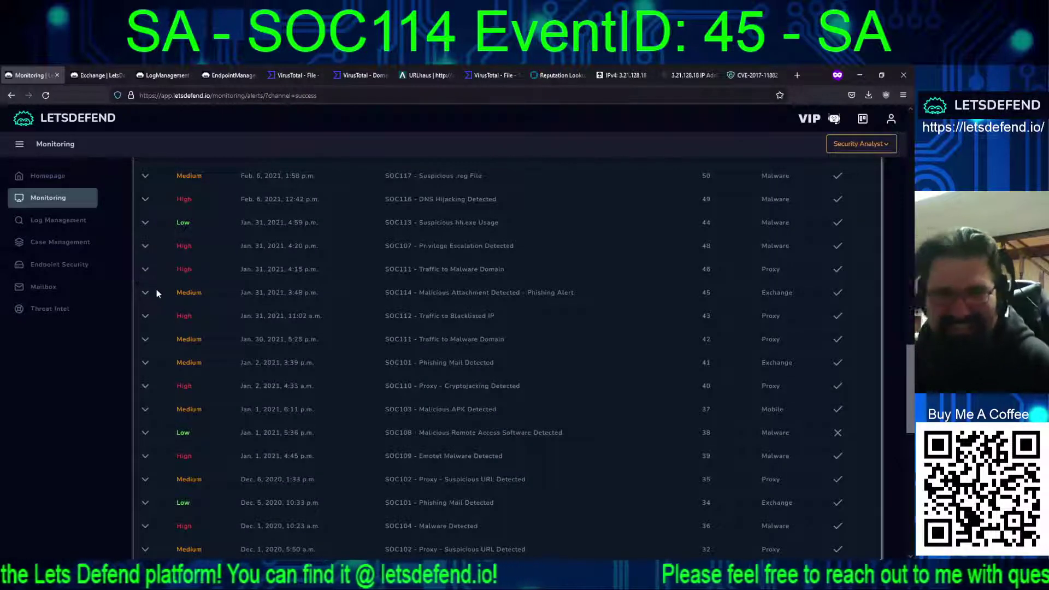
Step: Check the alerts remaining in the main monitoring channel and return to the list of closed alerts
{"action": "left_click", "coordinate": [38, 204]}
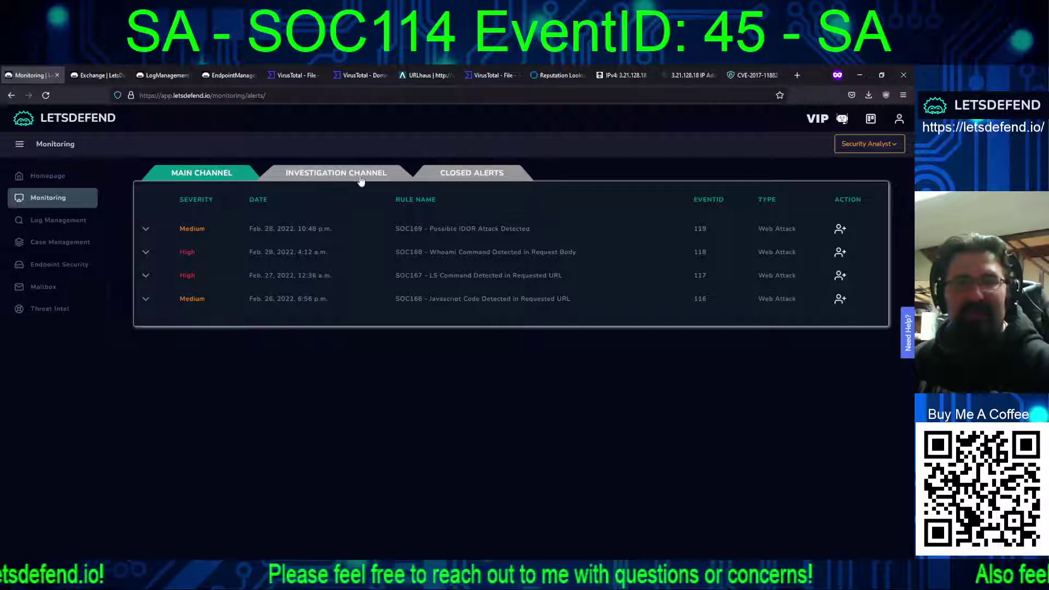
{"action": "left_click", "coordinate": [453, 175]}
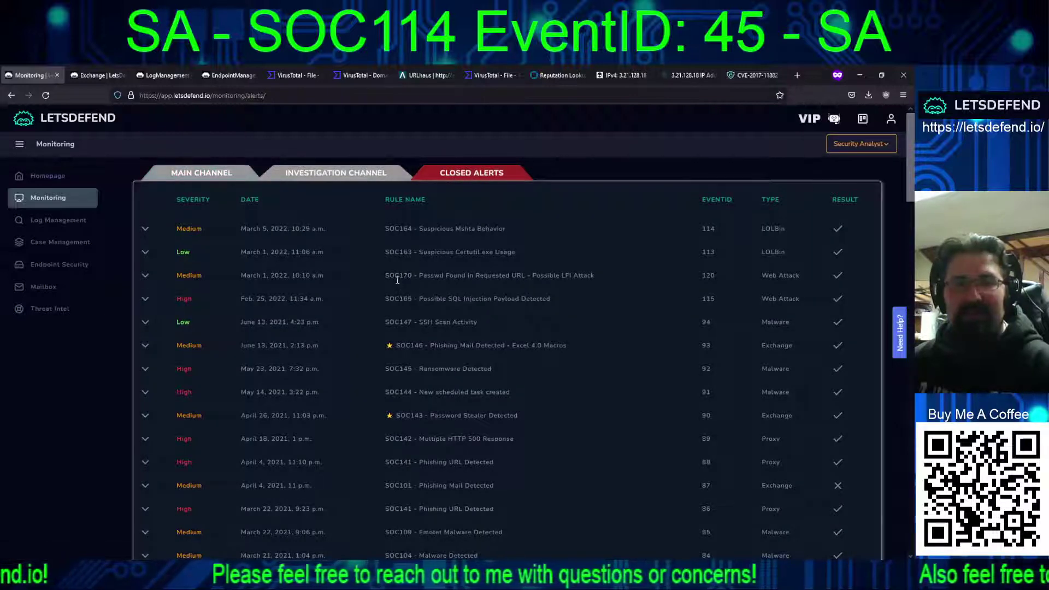